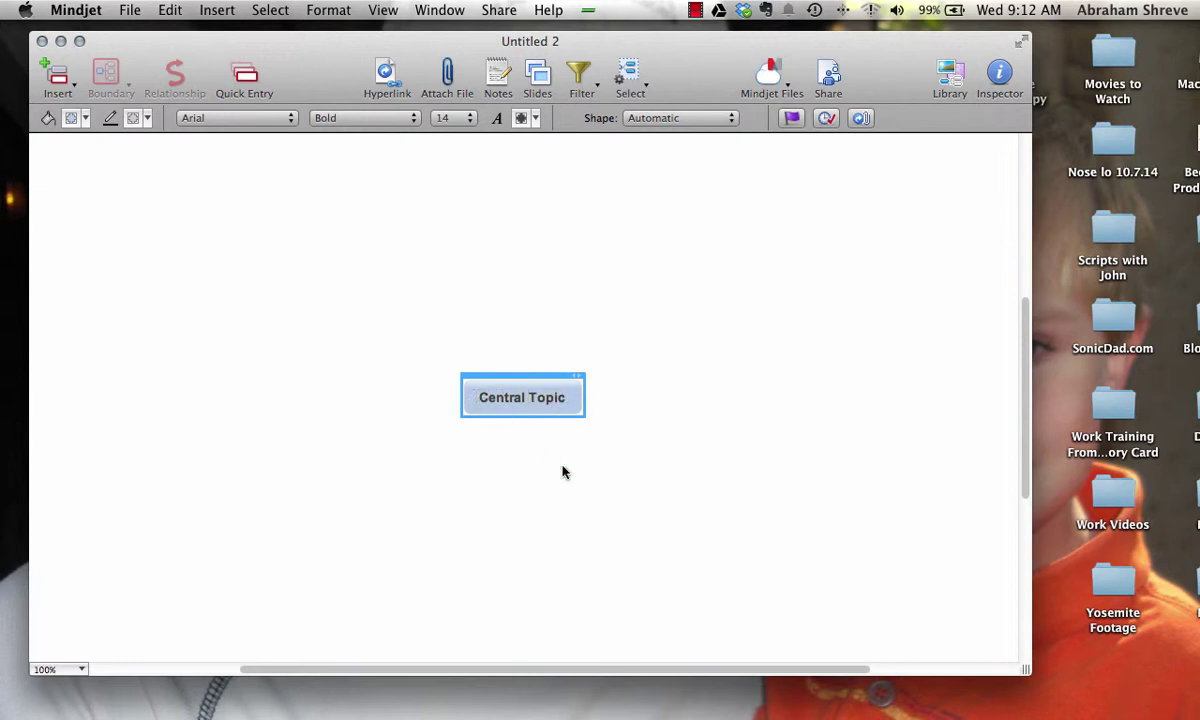
# Rename the central topic to the owner's first name in possessive form followed by "Crazy Week 11/11/14".
pyautogui.write("Abe's Crazy Wekk")
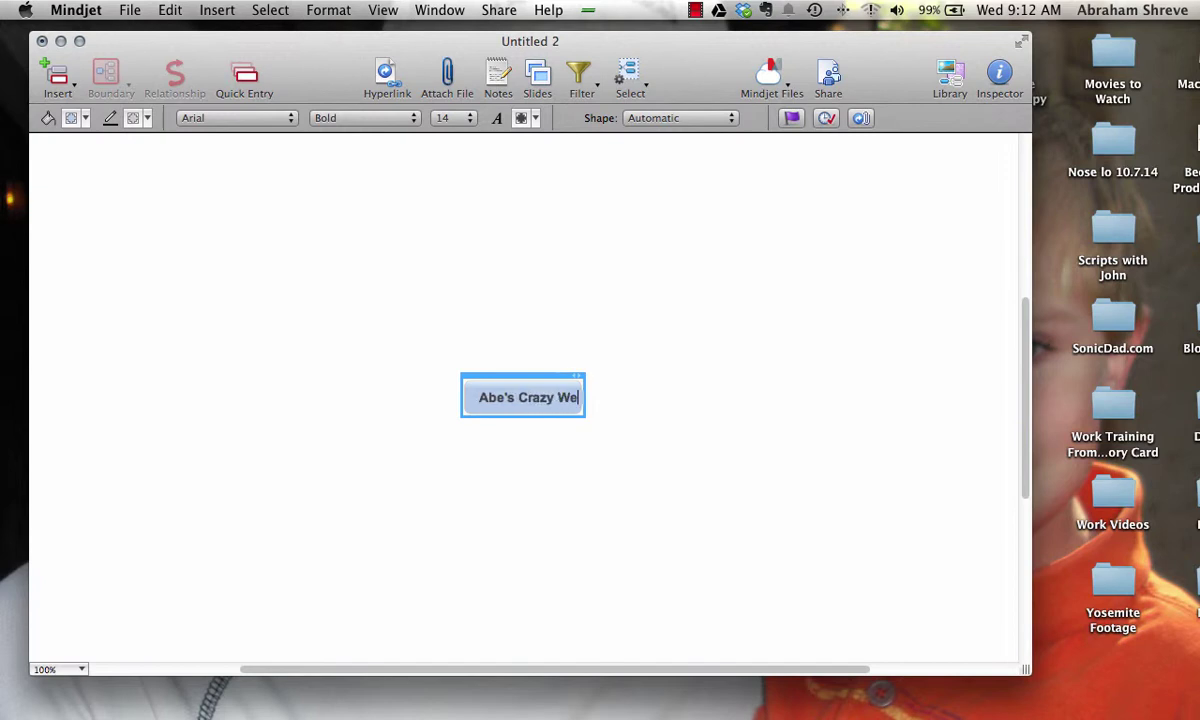
pyautogui.press('BackSpace')
pyautogui.press('BackSpace')
pyautogui.write('ek 11')
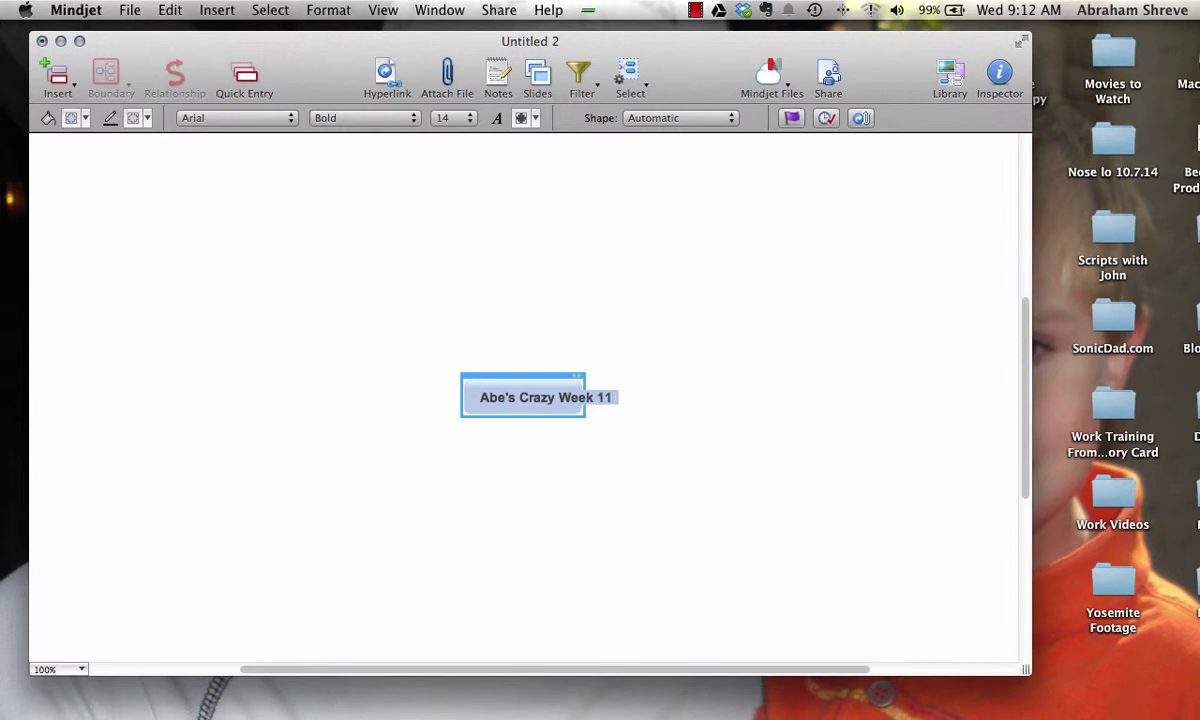
pyautogui.write('/')
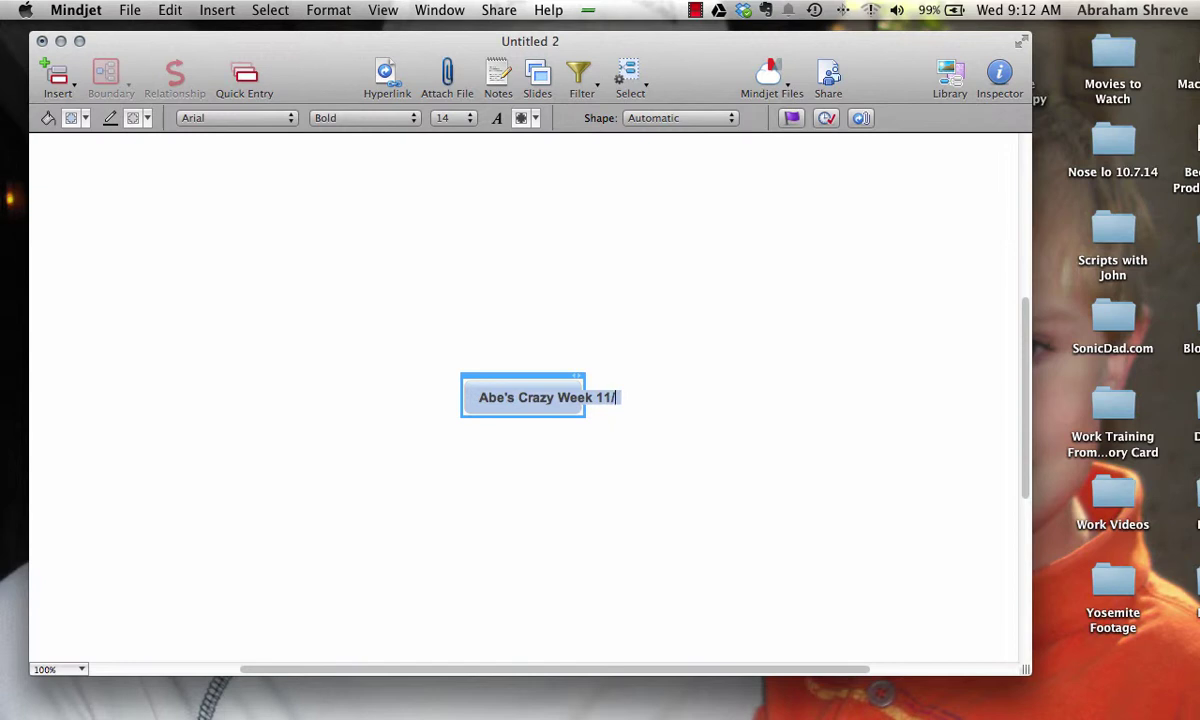
pyautogui.write('11/14')
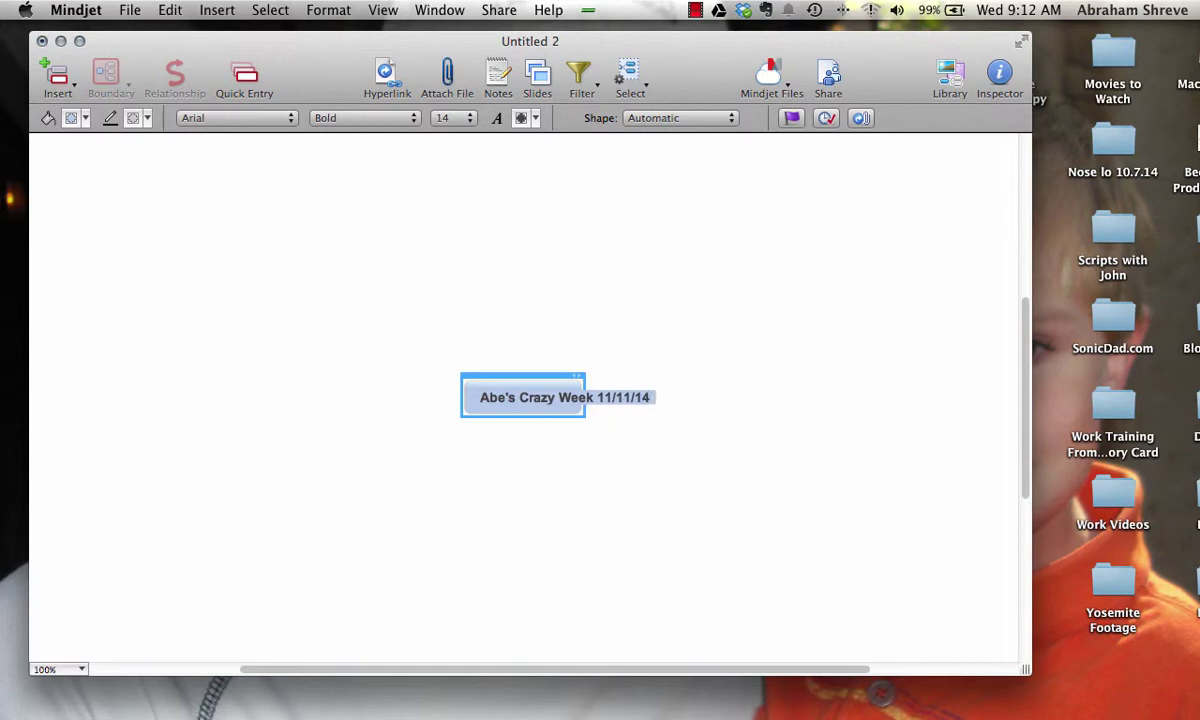
pyautogui.press('Return')
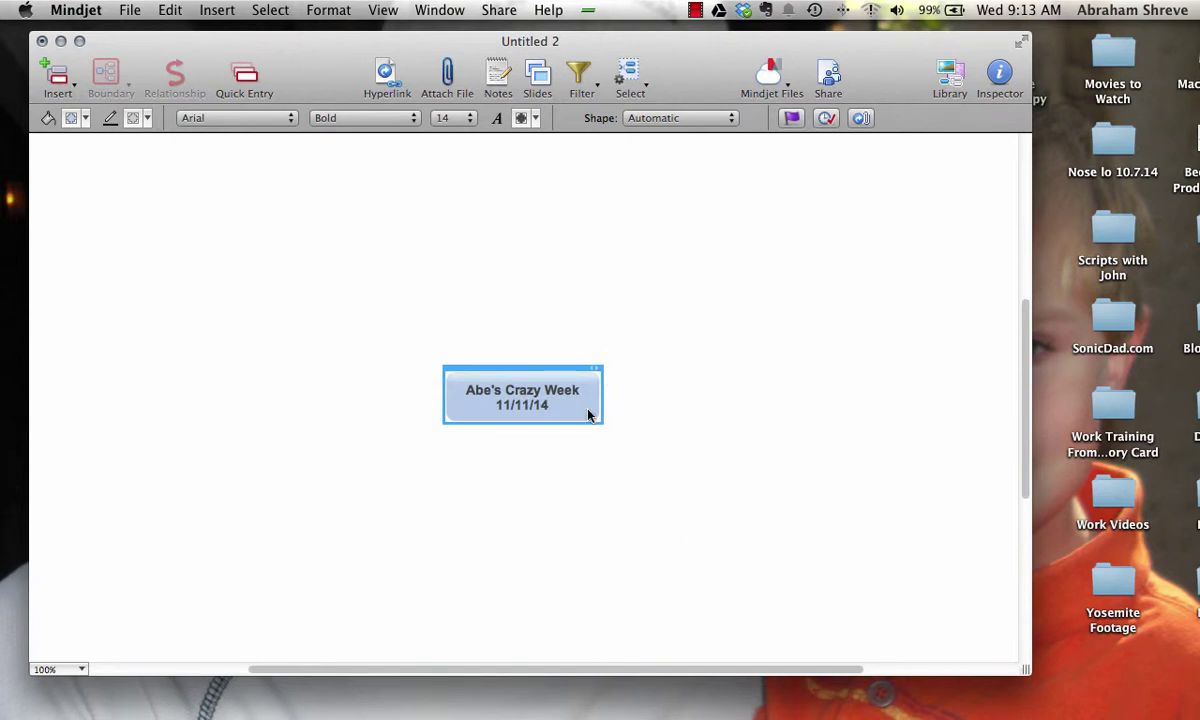
# Fill the central topic with Orange from the Apple colour palette and close the colour picker.
pyautogui.click(86, 118)
pyautogui.click(70, 118)
pyautogui.click(70, 118)
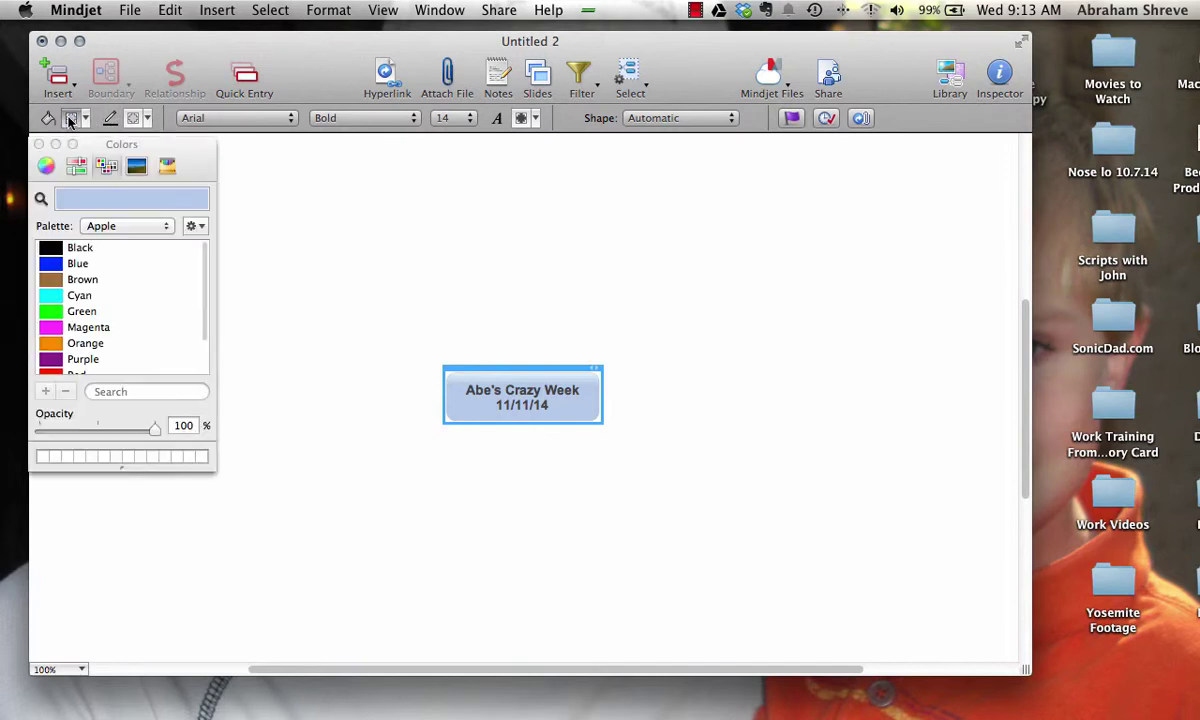
pyautogui.click(58, 345)
pyautogui.click(404, 396)
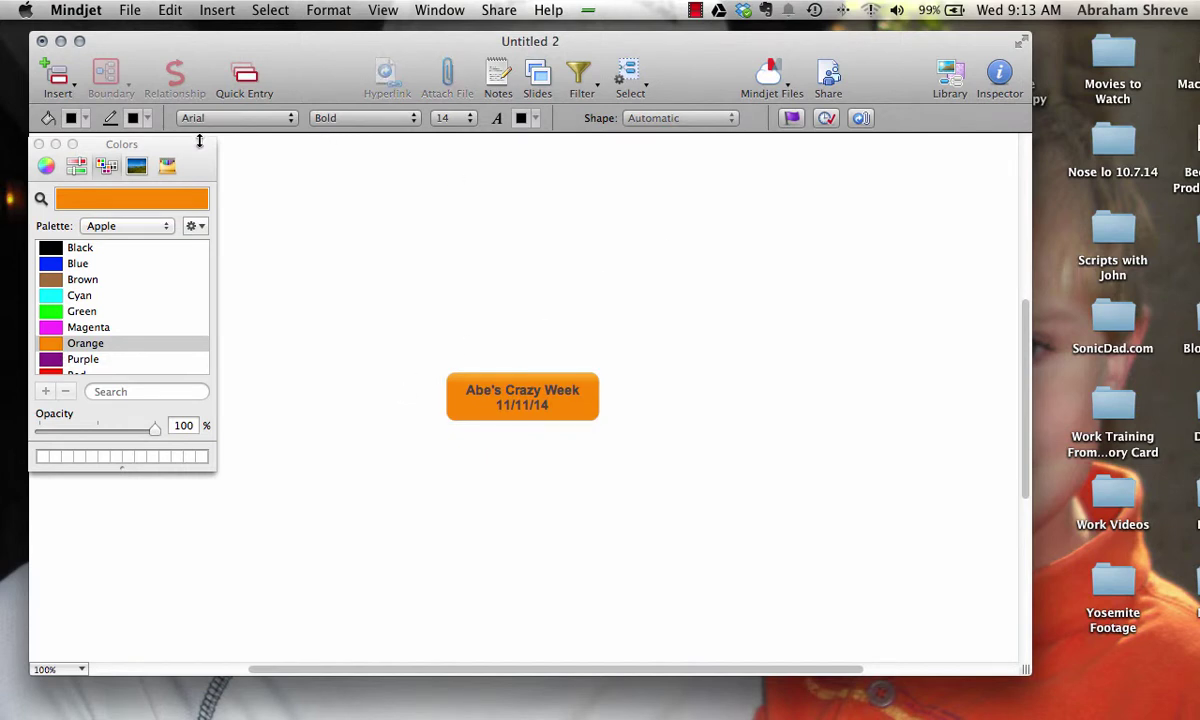
pyautogui.click(39, 144)
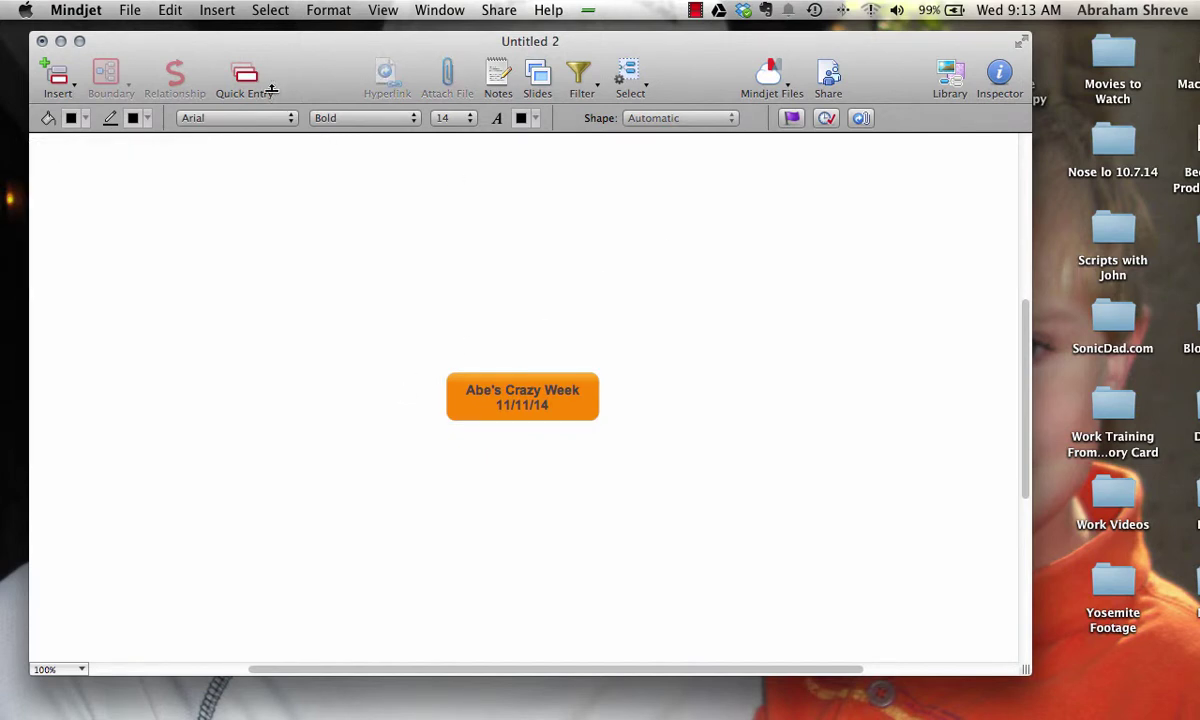
# Create a Quick Entry list with the items "Coaching Clients", "House Items" and "Team Members".
pyautogui.click(230, 70)
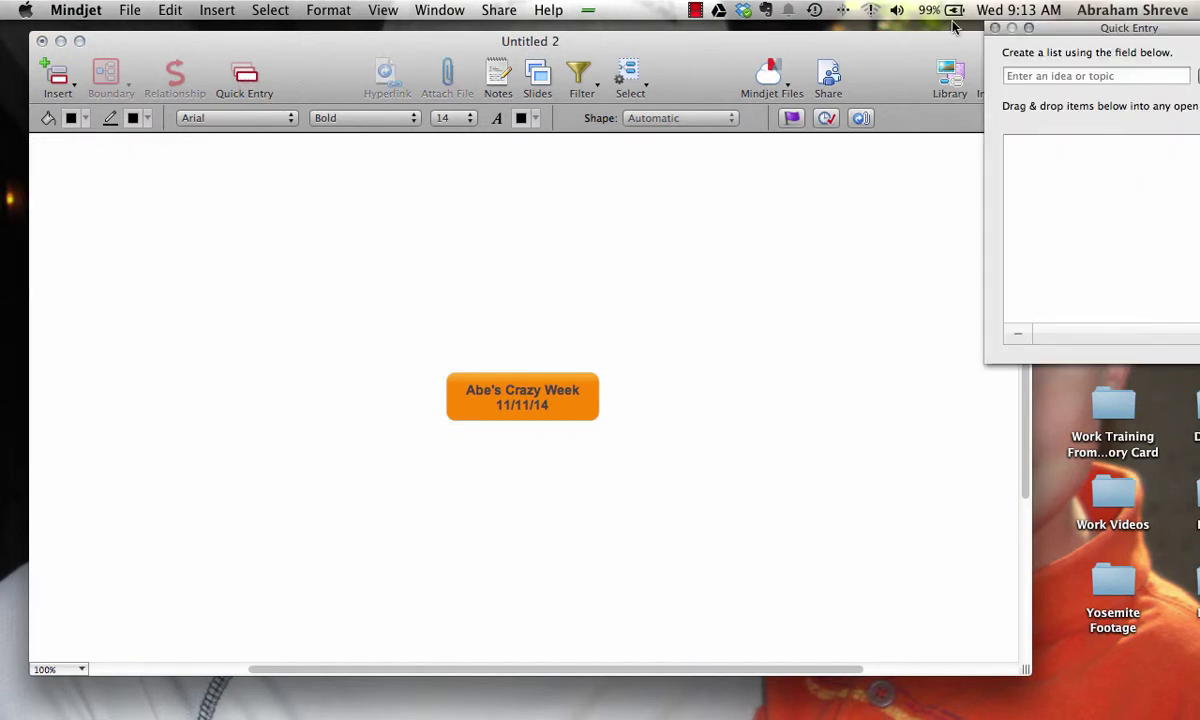
pyautogui.moveTo(1084, 30); pyautogui.dragTo(926, 38)
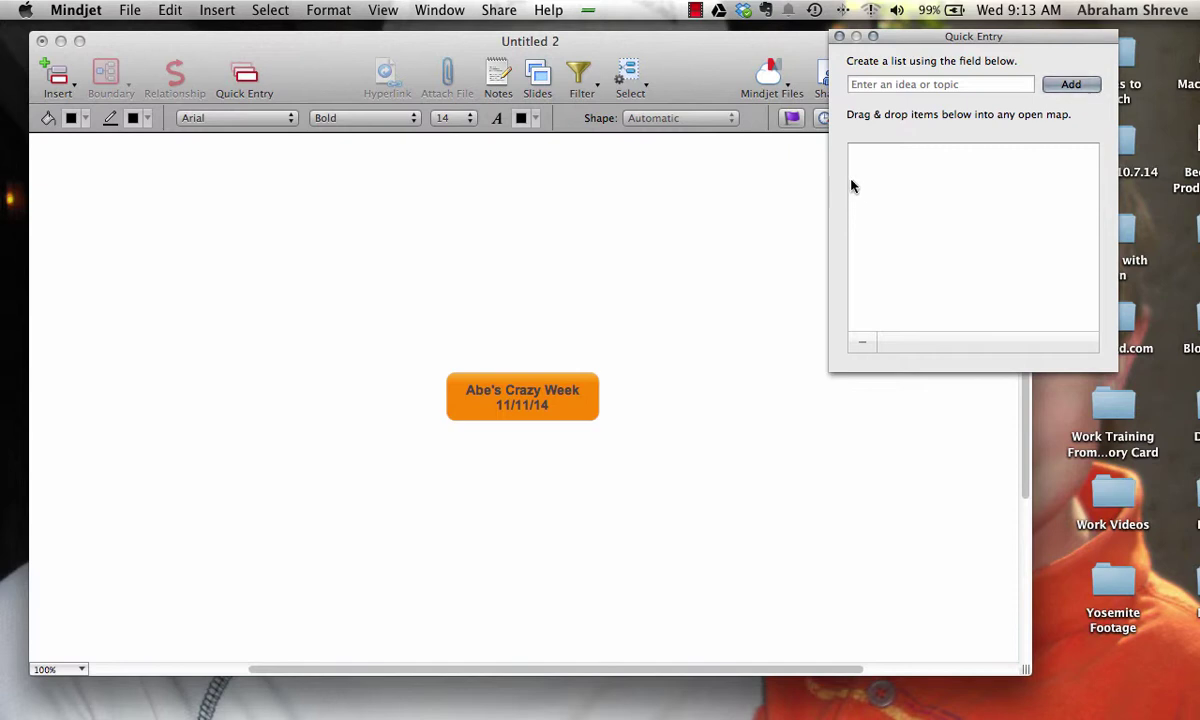
pyautogui.click(862, 84)
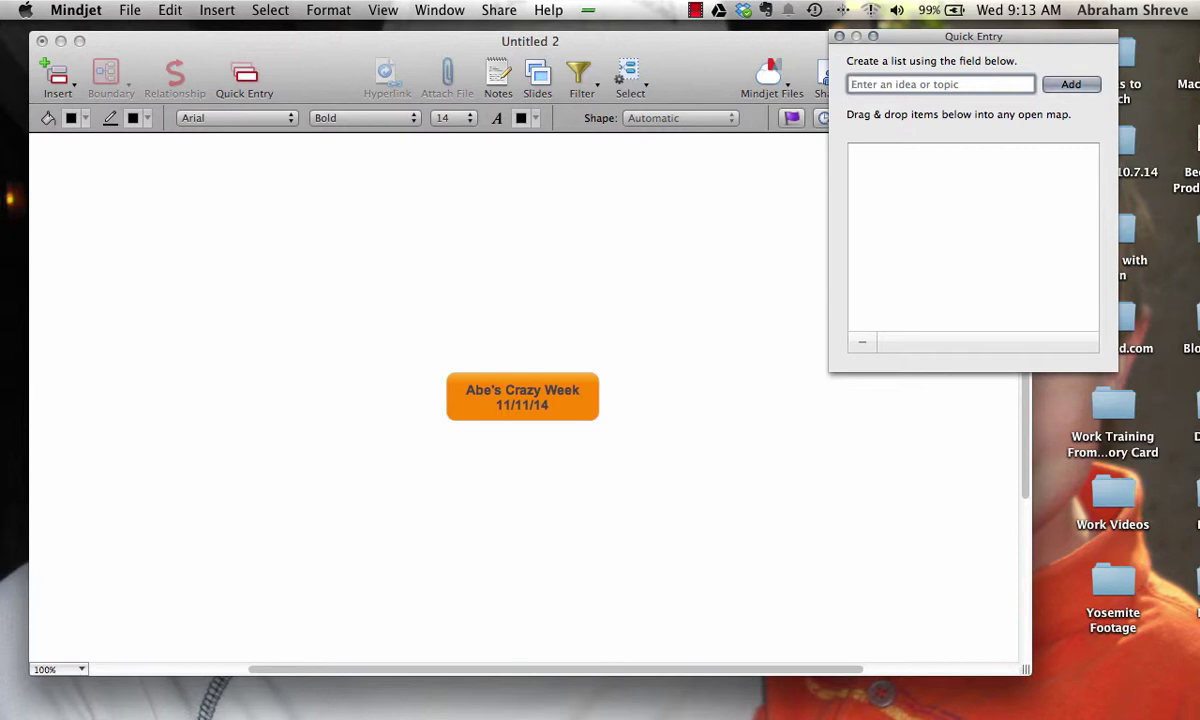
pyautogui.write('Coaching Clients')
pyautogui.press('Return')
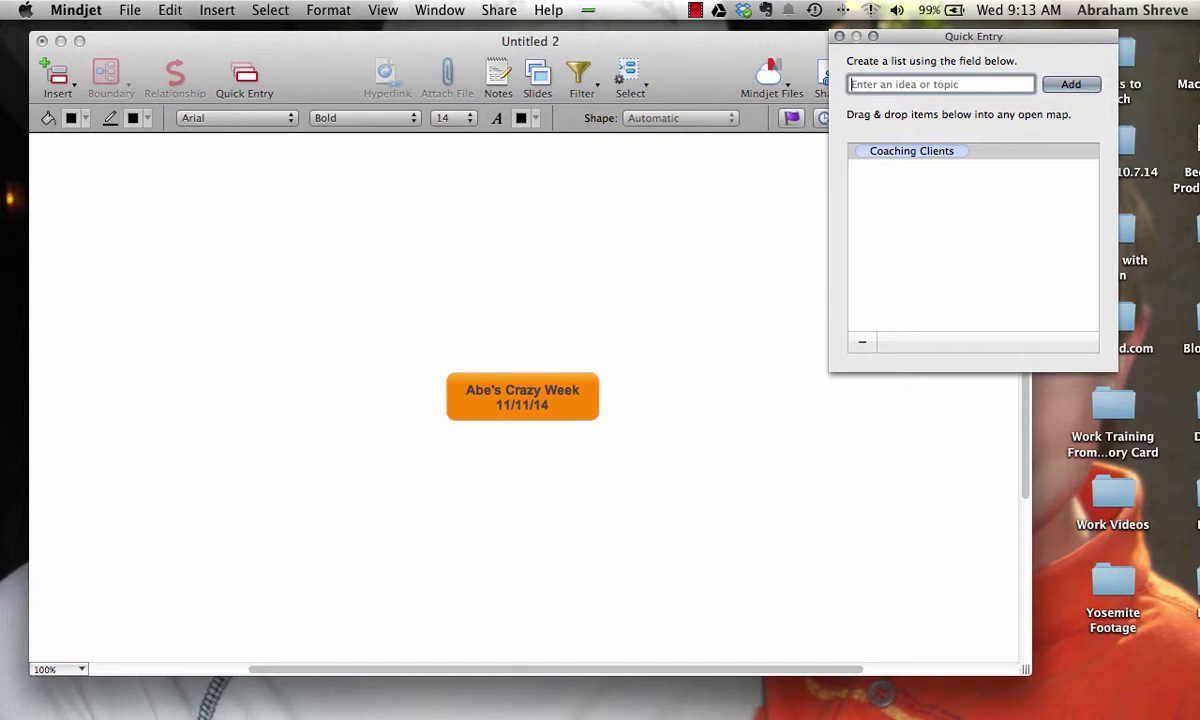
pyautogui.write('S')
pyautogui.press('BackSpace')
pyautogui.write('House Items')
pyautogui.press('Return')
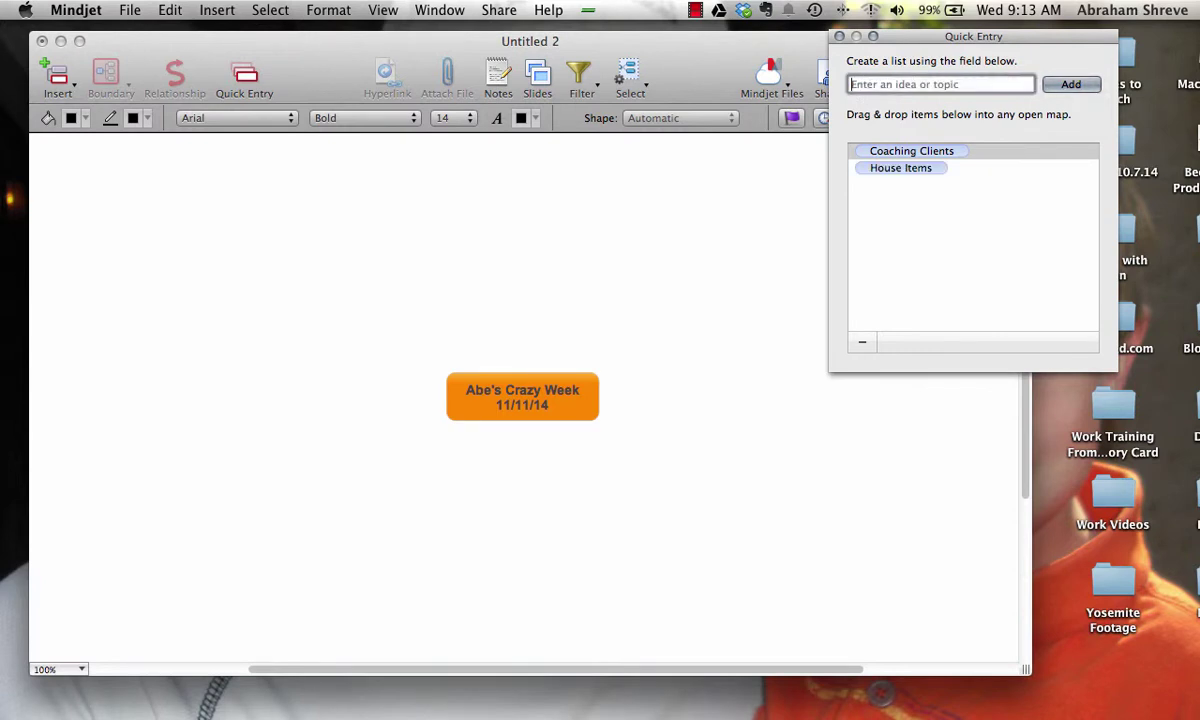
pyautogui.write('Team Members')
pyautogui.press('Return')
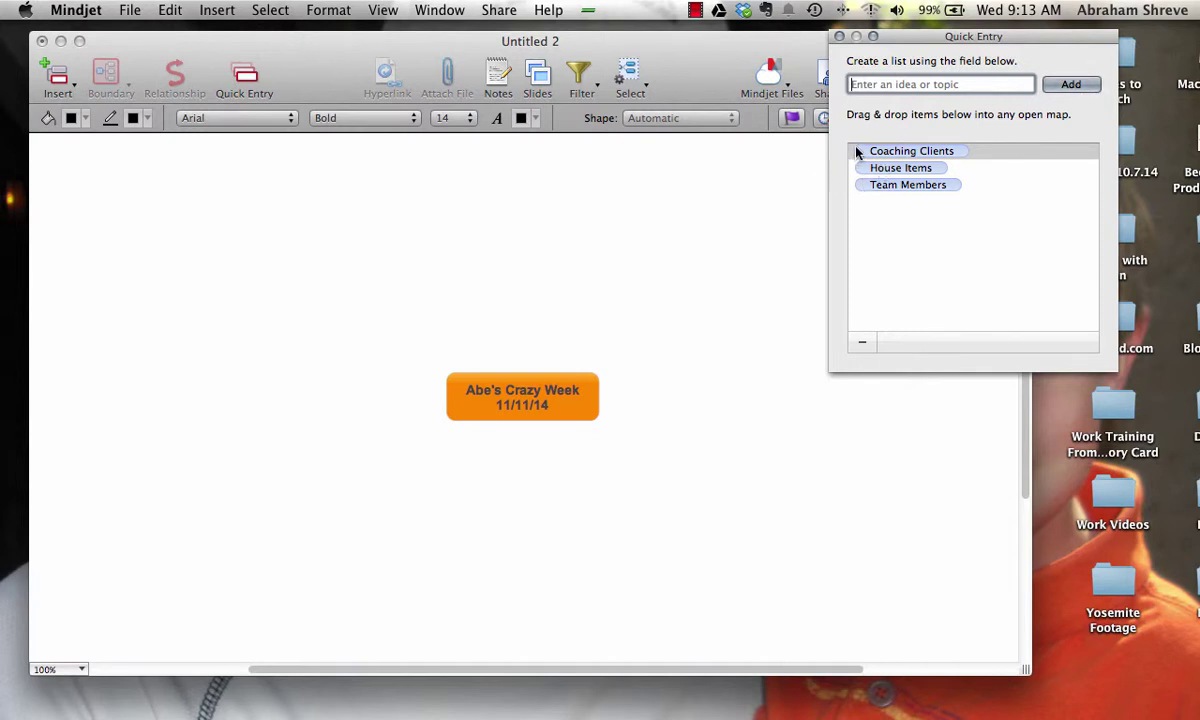
# Place Coaching Clients, House Items and Team Members from the Quick Entry list around the central topic as main topics.
pyautogui.moveTo(856, 151); pyautogui.dragTo(610, 322)
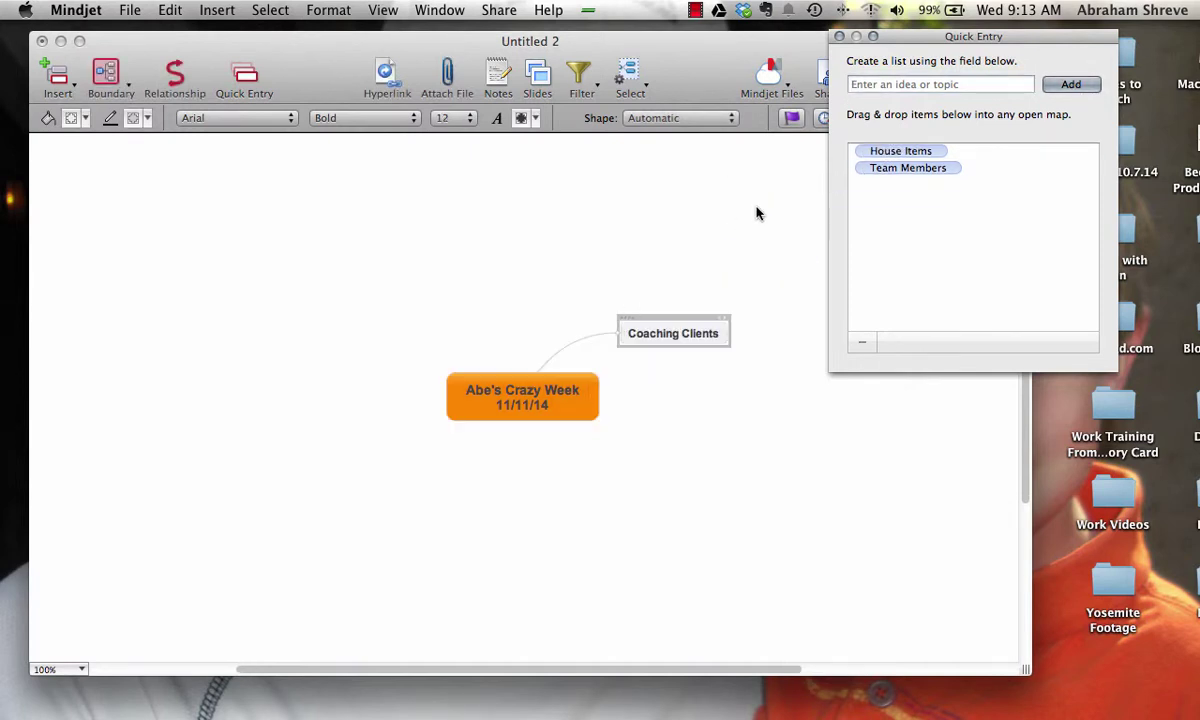
pyautogui.moveTo(876, 152); pyautogui.dragTo(580, 459)
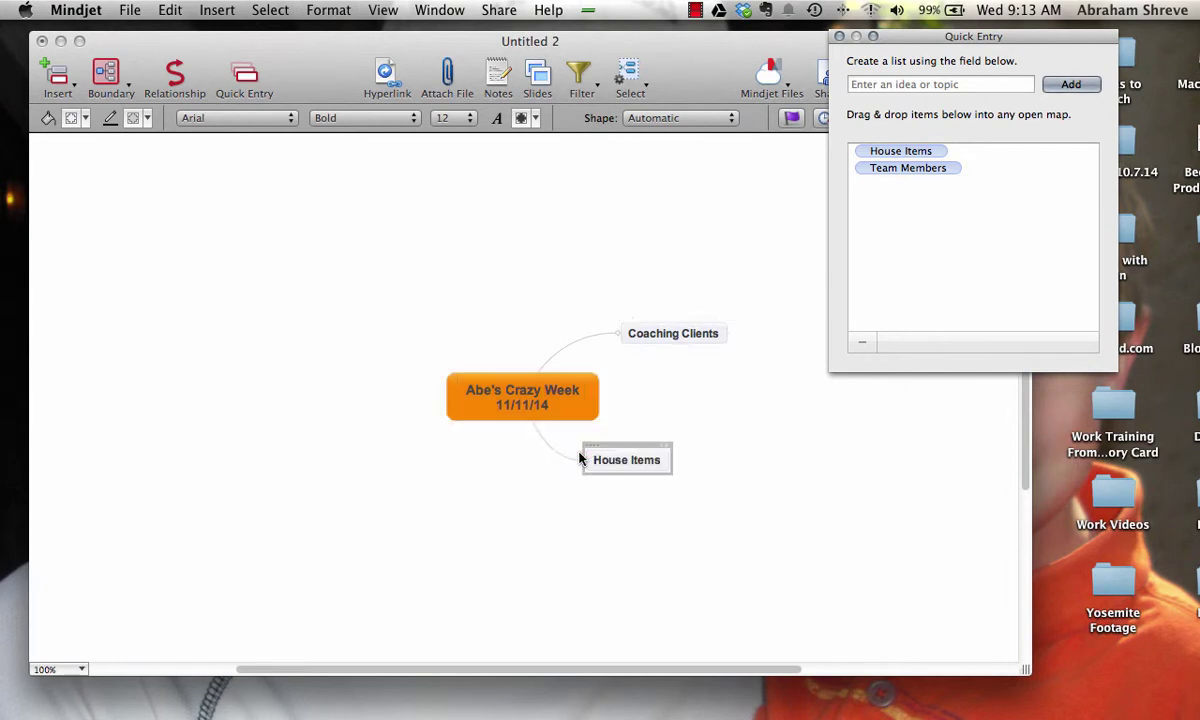
pyautogui.moveTo(858, 151); pyautogui.dragTo(465, 318)
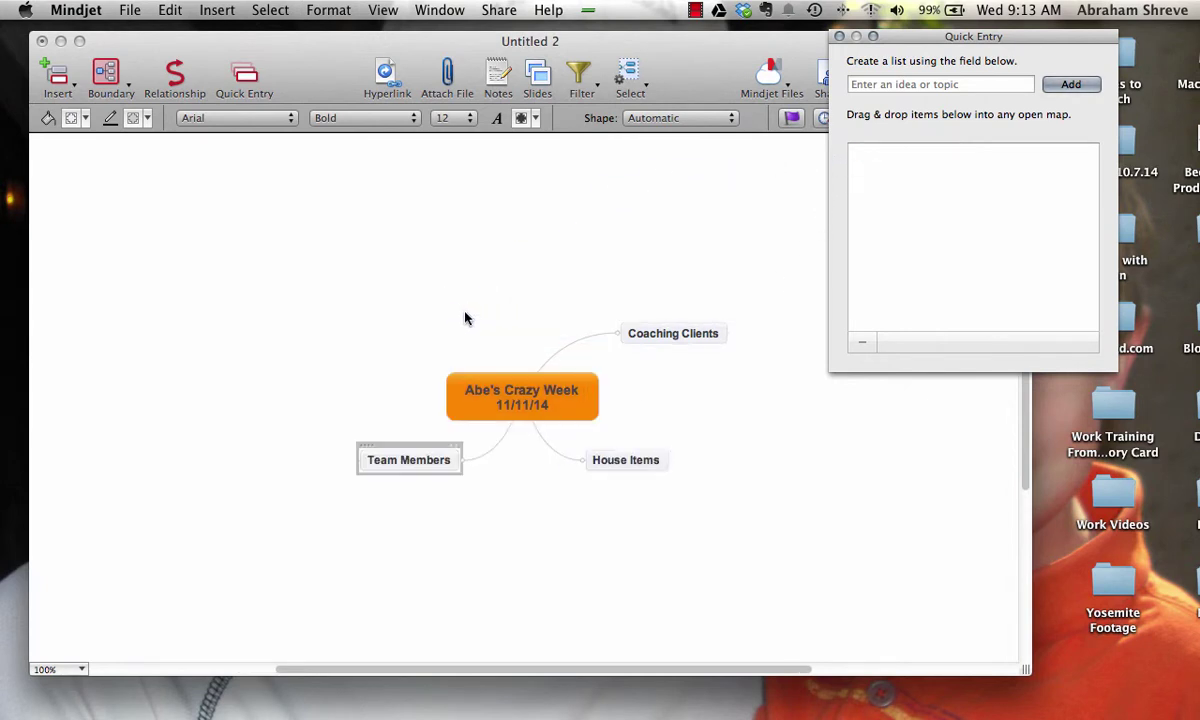
# Add "Financial", "Set up an LLC" and a "Send LLC docs to" item naming a contact to the Quick Entry list.
pyautogui.click(873, 84)
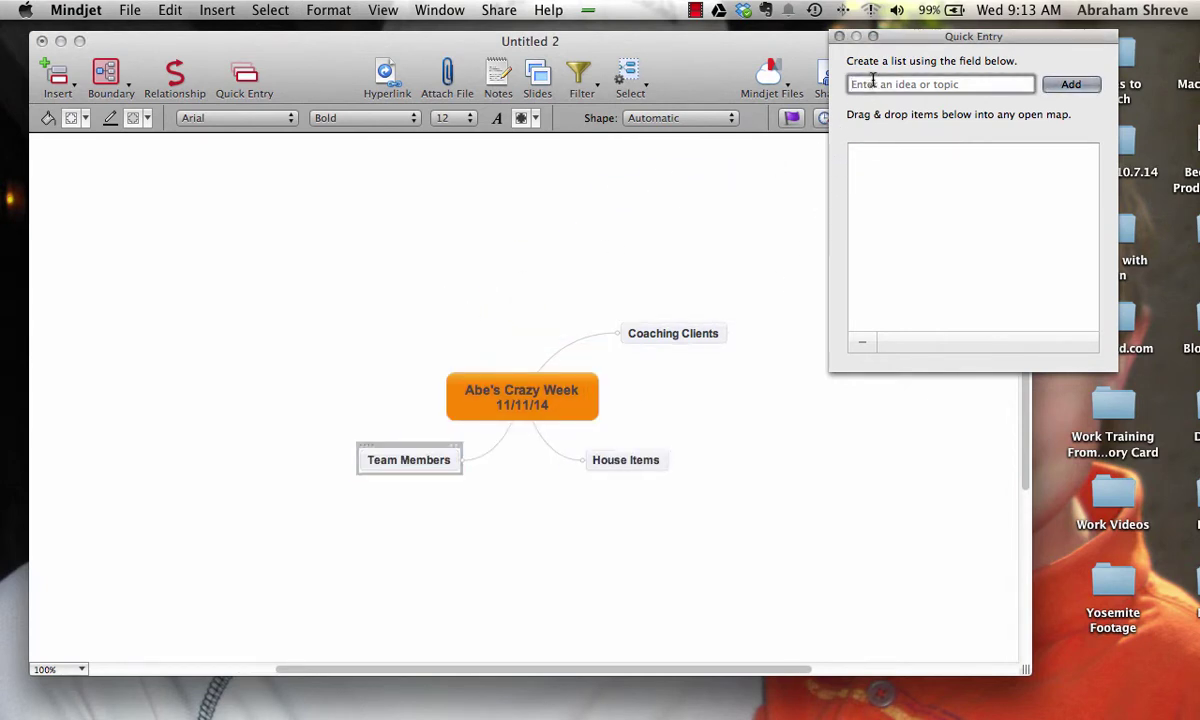
pyautogui.write('Financial')
pyautogui.press('Return')
pyautogui.write('Set')
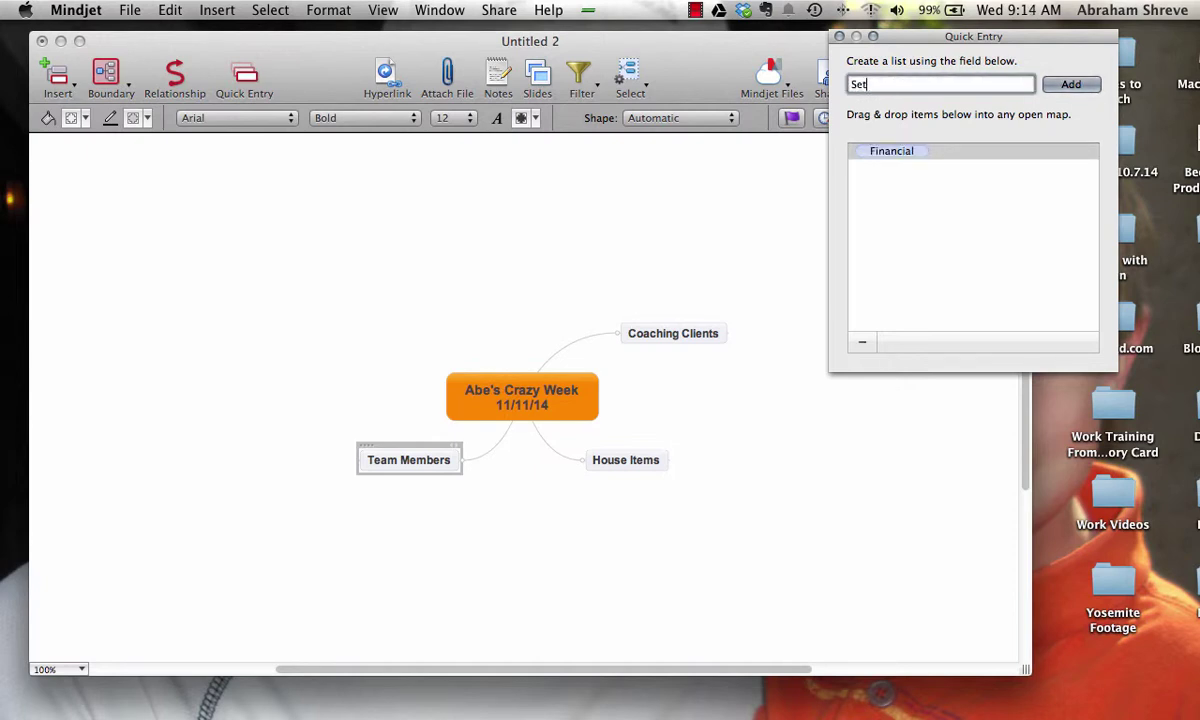
pyautogui.write(' up my LLC')
pyautogui.press('BackSpace')
pyautogui.press('BackSpace')
pyautogui.press('BackSpace')
pyautogui.press('BackSpace')
pyautogui.press('BackSpace')
pyautogui.press('BackSpace')
pyautogui.write('an LLC')
pyautogui.press('Return')
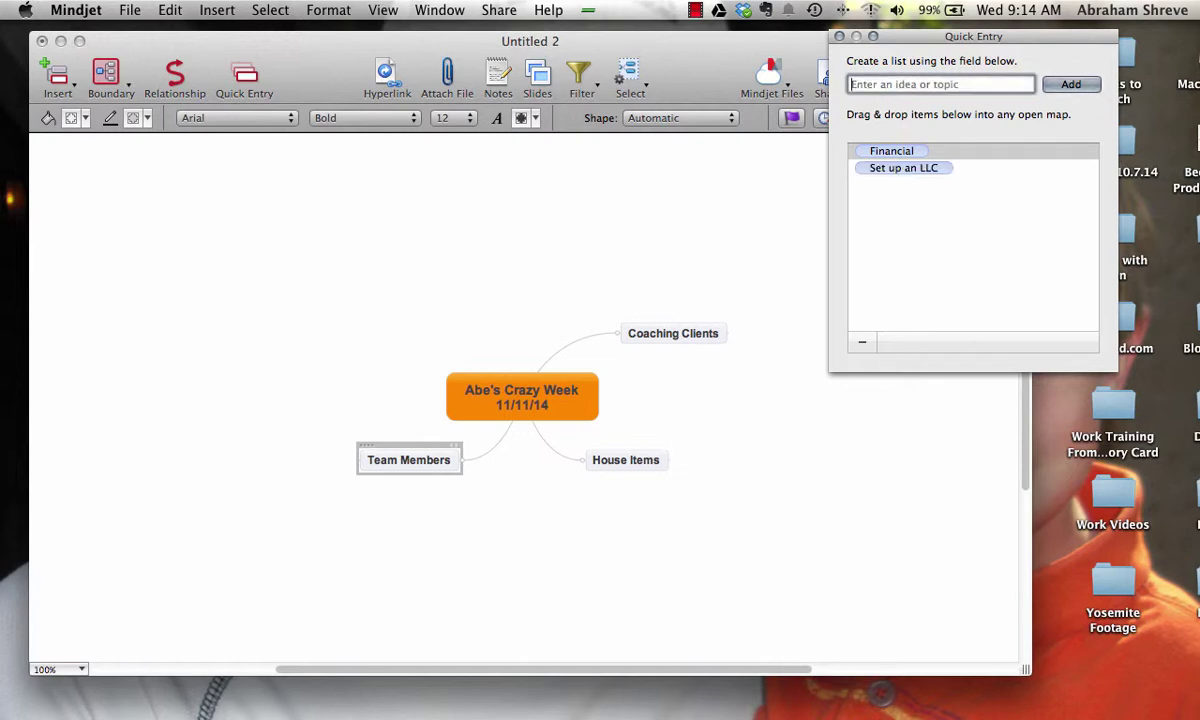
pyautogui.write('Send LLC docs to John')
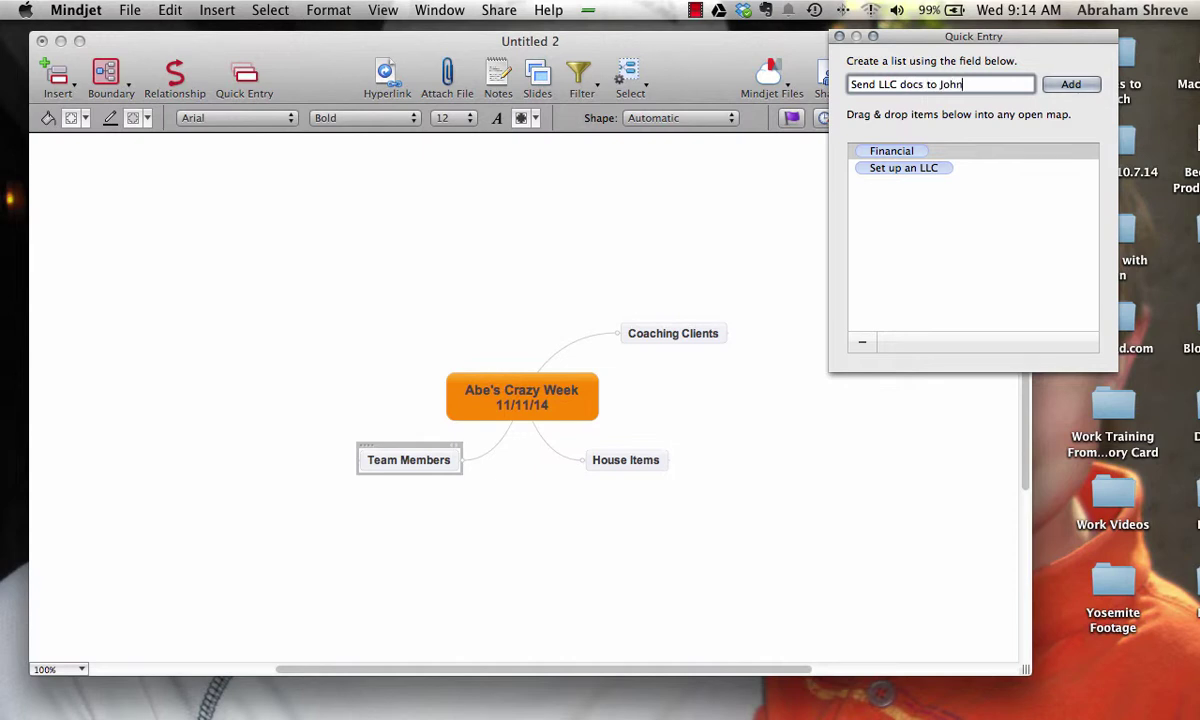
pyautogui.press('Return')
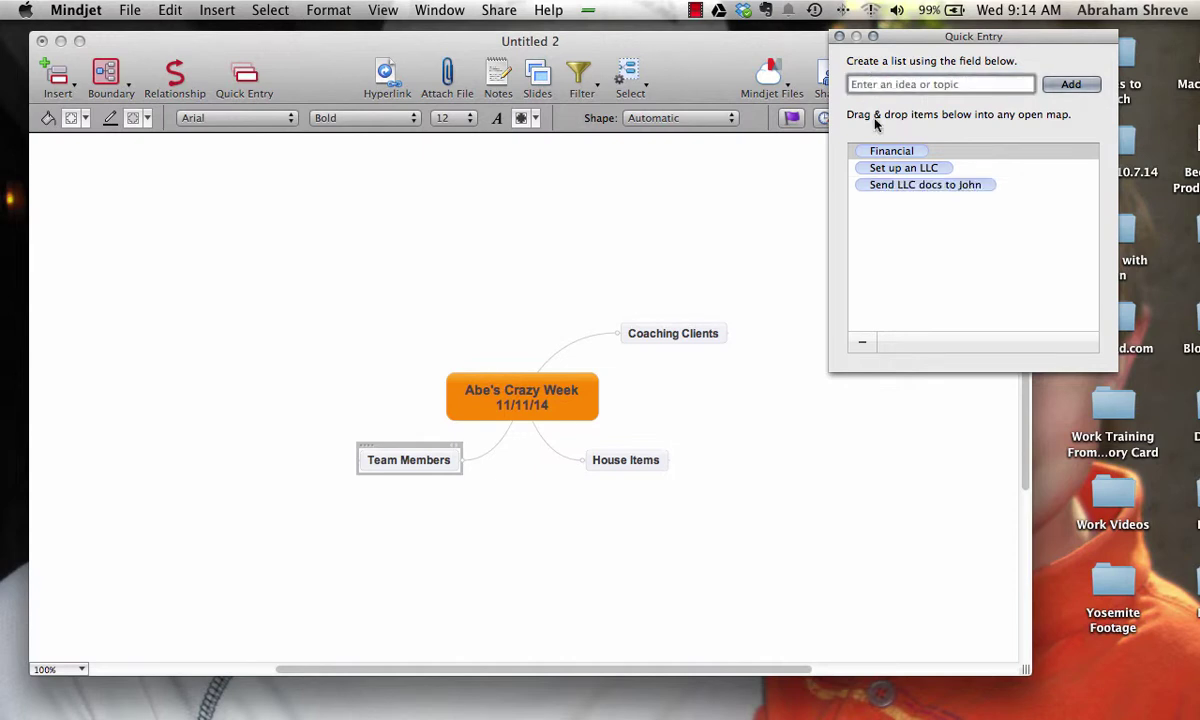
# Place Financial on the map as a main topic, with Set up an LLC under it and the send-LLC-docs item under that.
pyautogui.moveTo(876, 150); pyautogui.dragTo(425, 338)
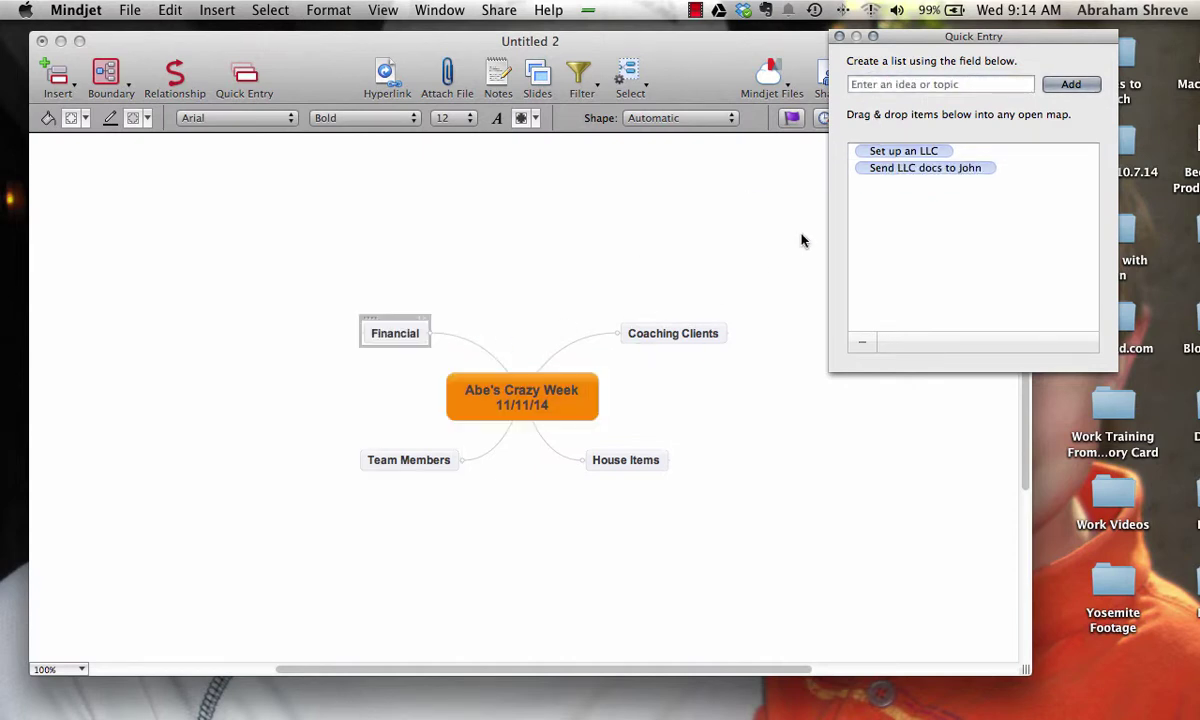
pyautogui.click(870, 152)
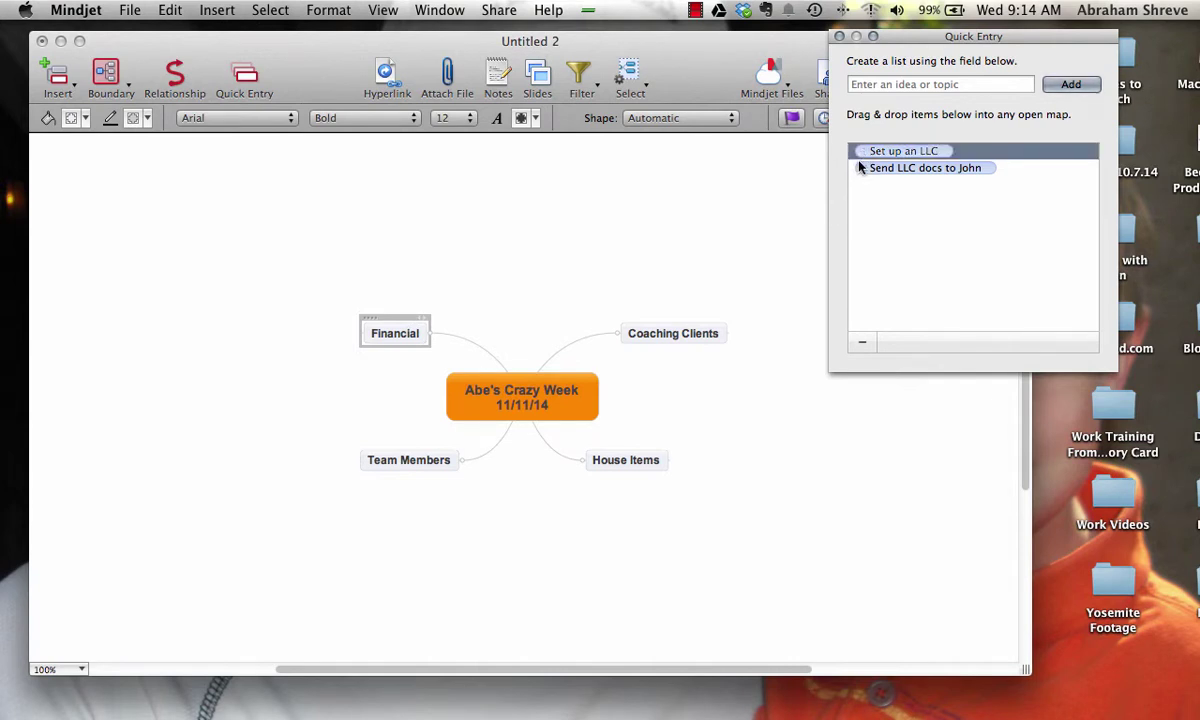
pyautogui.moveTo(868, 150); pyautogui.dragTo(385, 318)
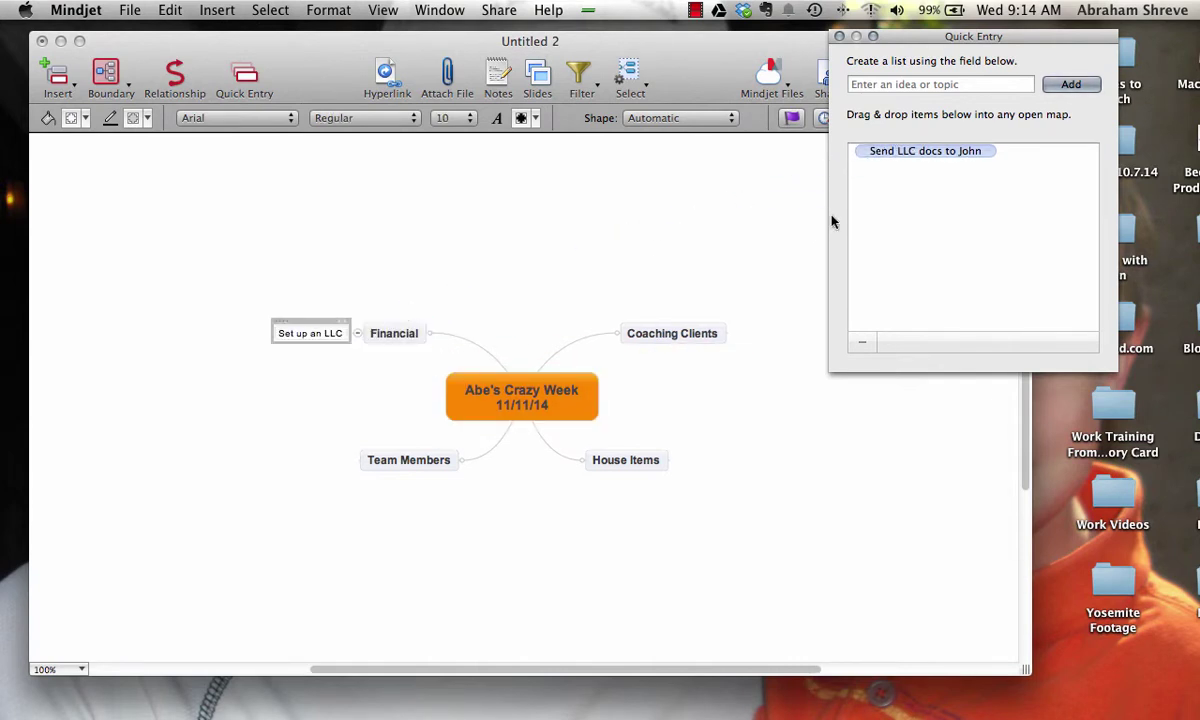
pyautogui.moveTo(907, 156); pyautogui.dragTo(257, 342)
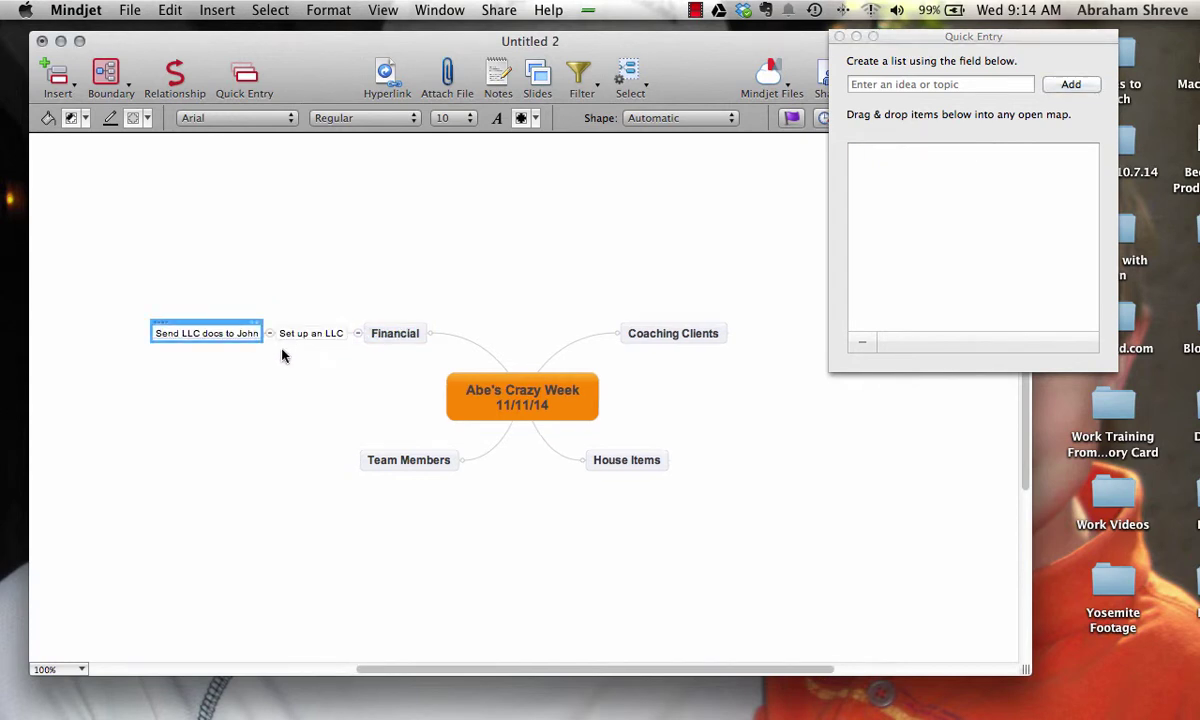
pyautogui.click(257, 380)
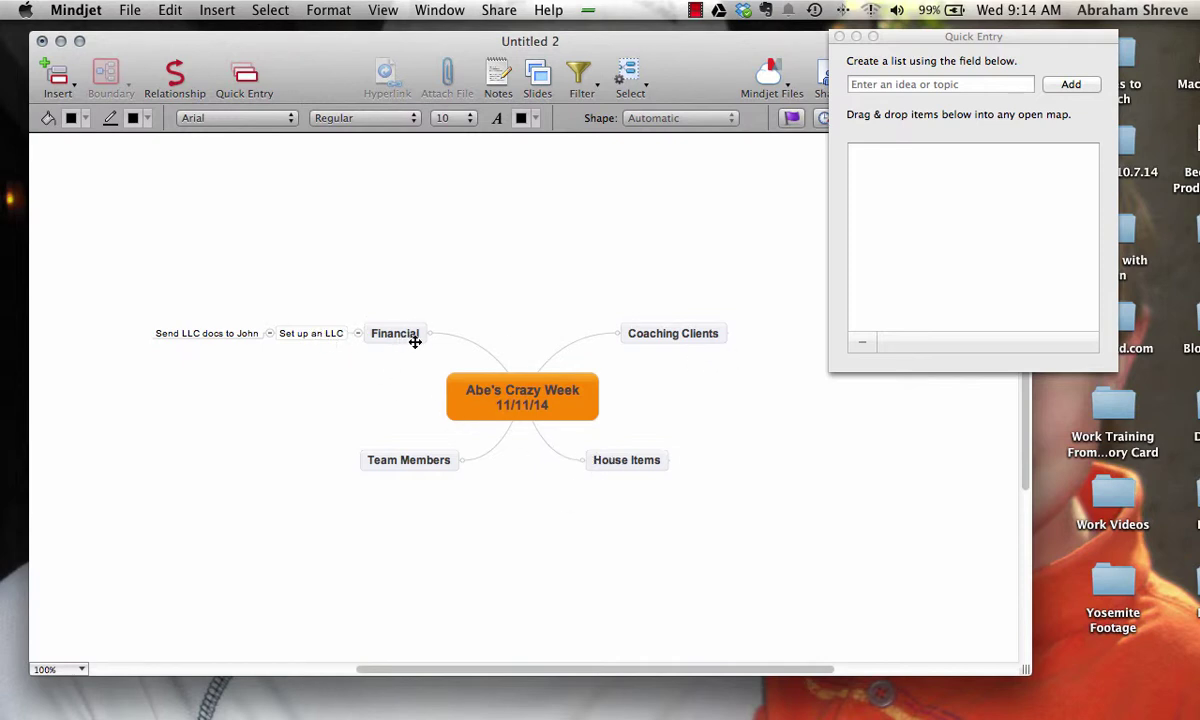
# Add two Quick Entry items: one to email a contact and one to review another contact's FSBO packet.
pyautogui.click(898, 86)
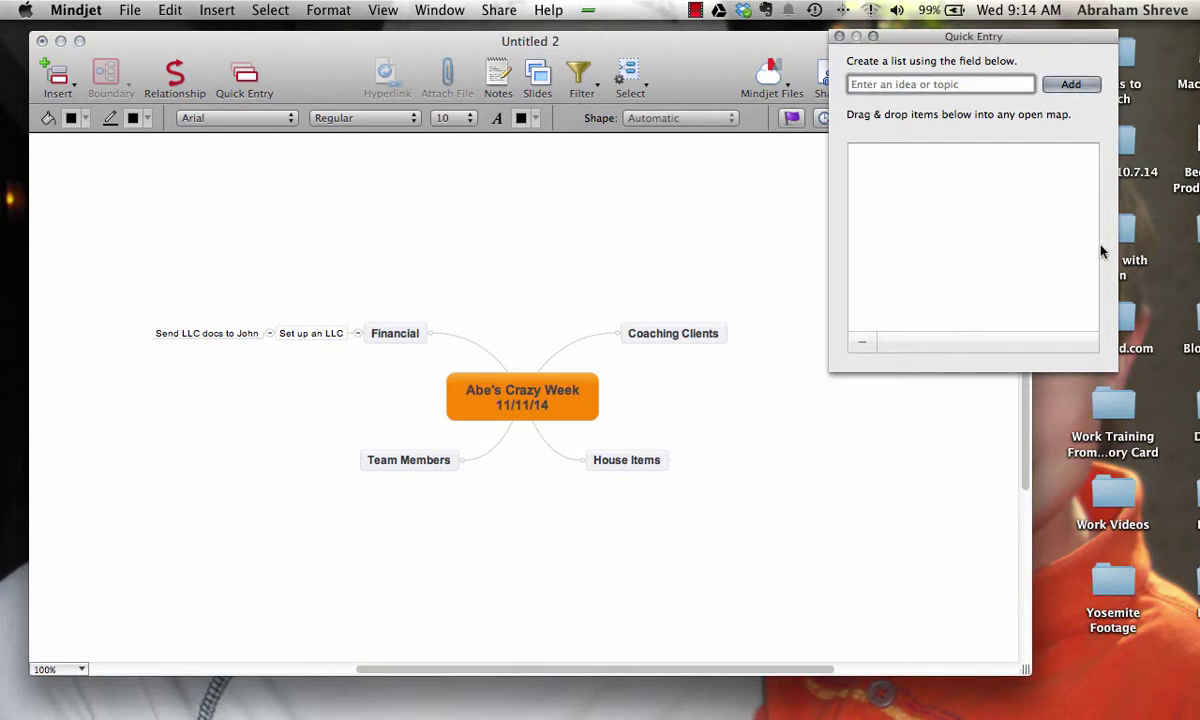
pyautogui.write('Email Beth')
pyautogui.press('Return')
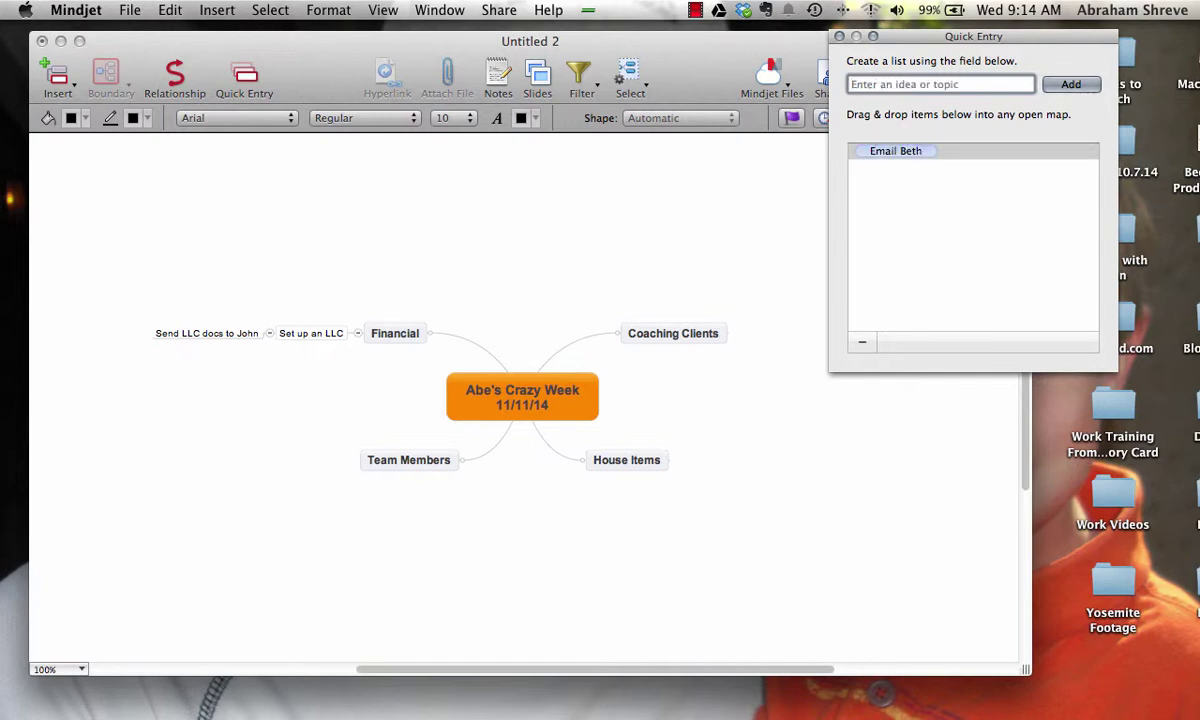
pyautogui.write("Review Cathy's FSBO packet")
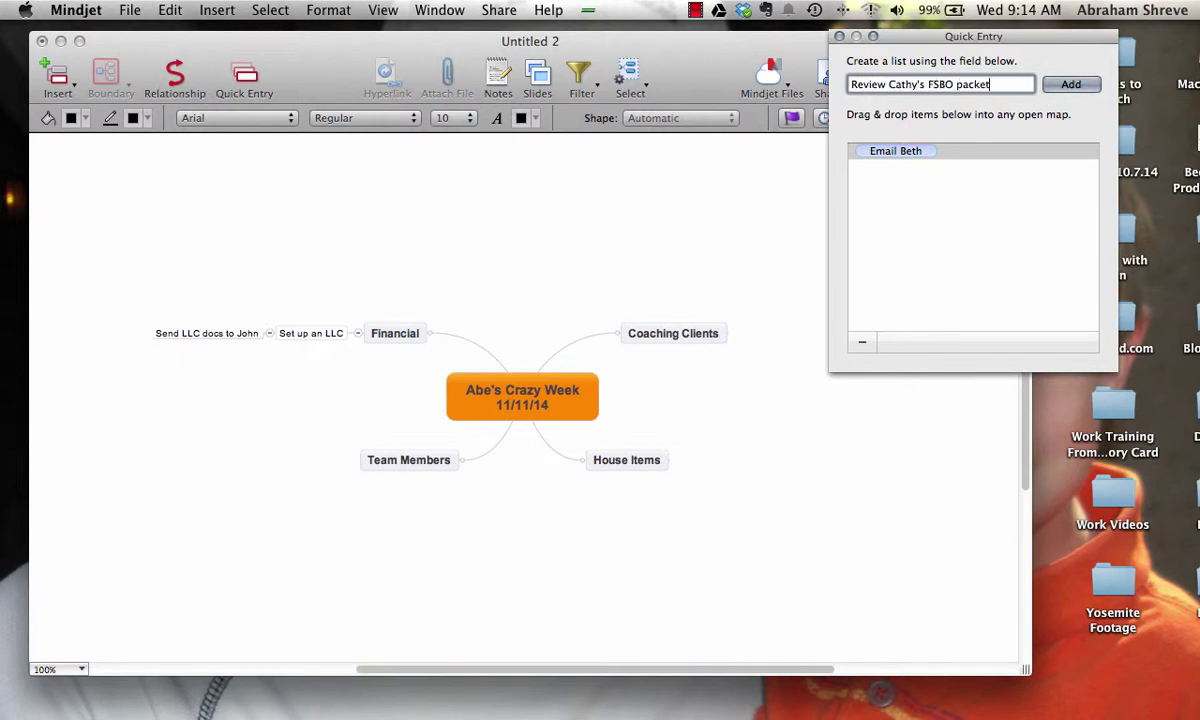
pyautogui.press('Return')
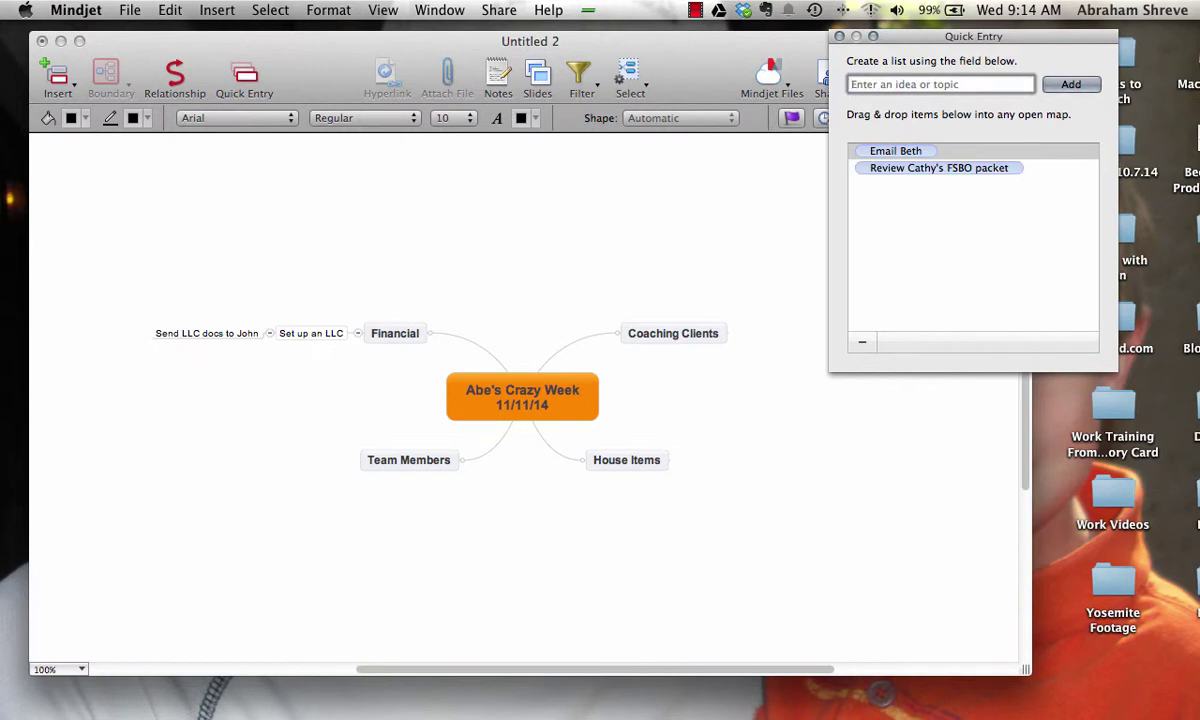
# Add two Quick Entry items: one to send a contact a Mindjet vid and one to send another contact a screencast on Omnifocus.
pyautogui.write('Send Kymber a Minje')
pyautogui.press('BackSpace')
pyautogui.write('djet vid')
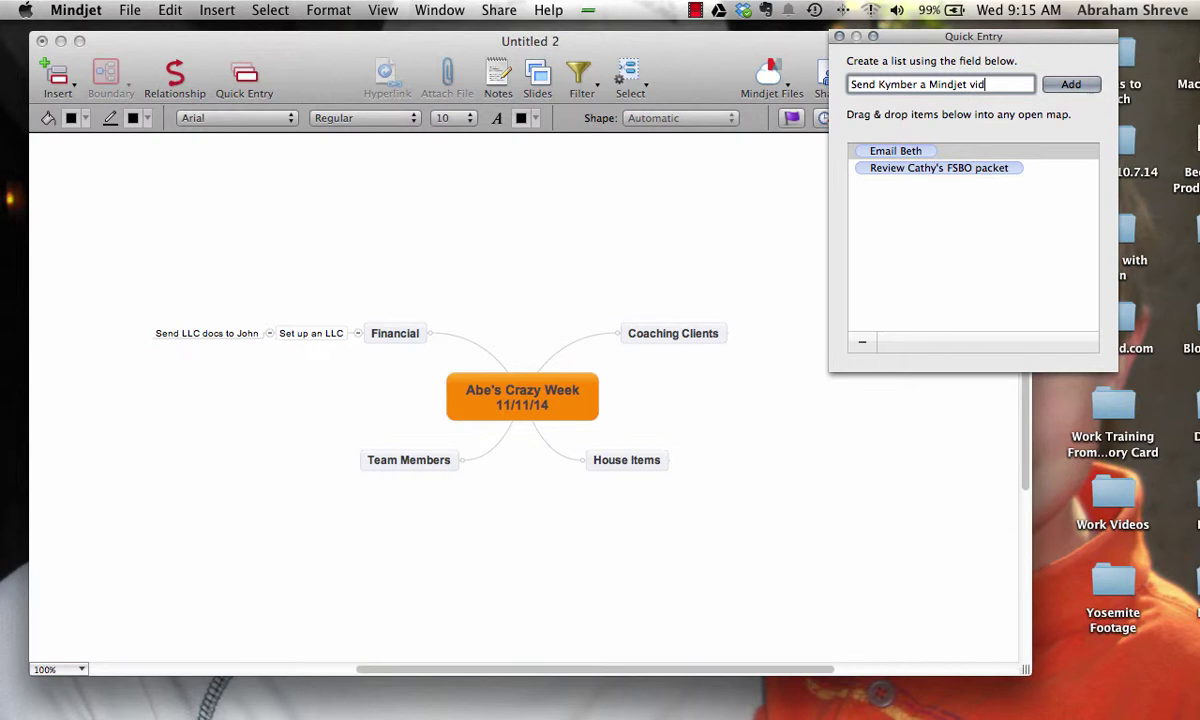
pyautogui.press('Return')
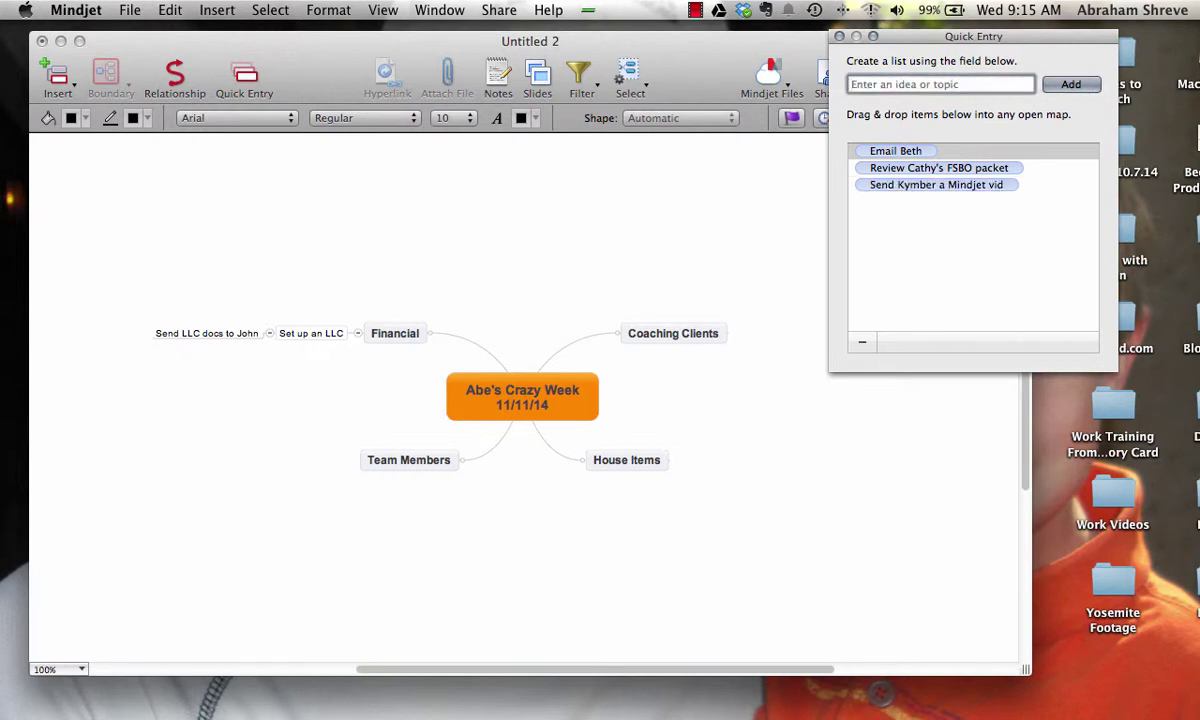
pyautogui.write('Send Charlotte a scree')
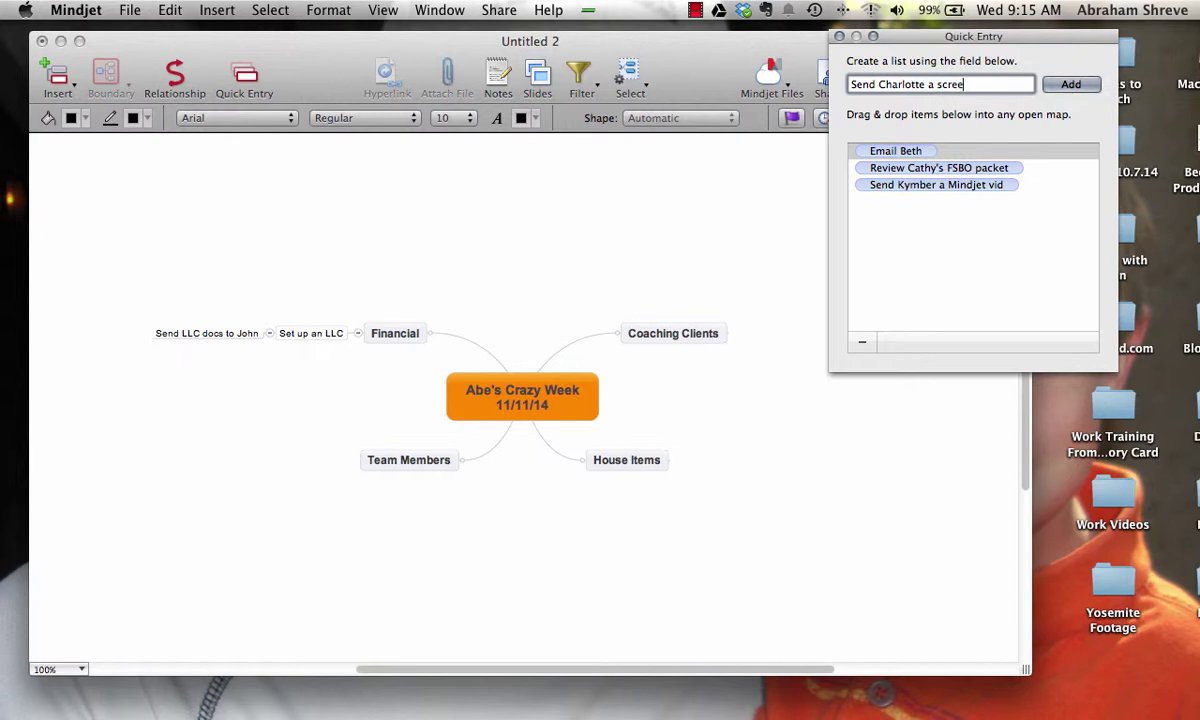
pyautogui.write('ncast on Omnifocu')
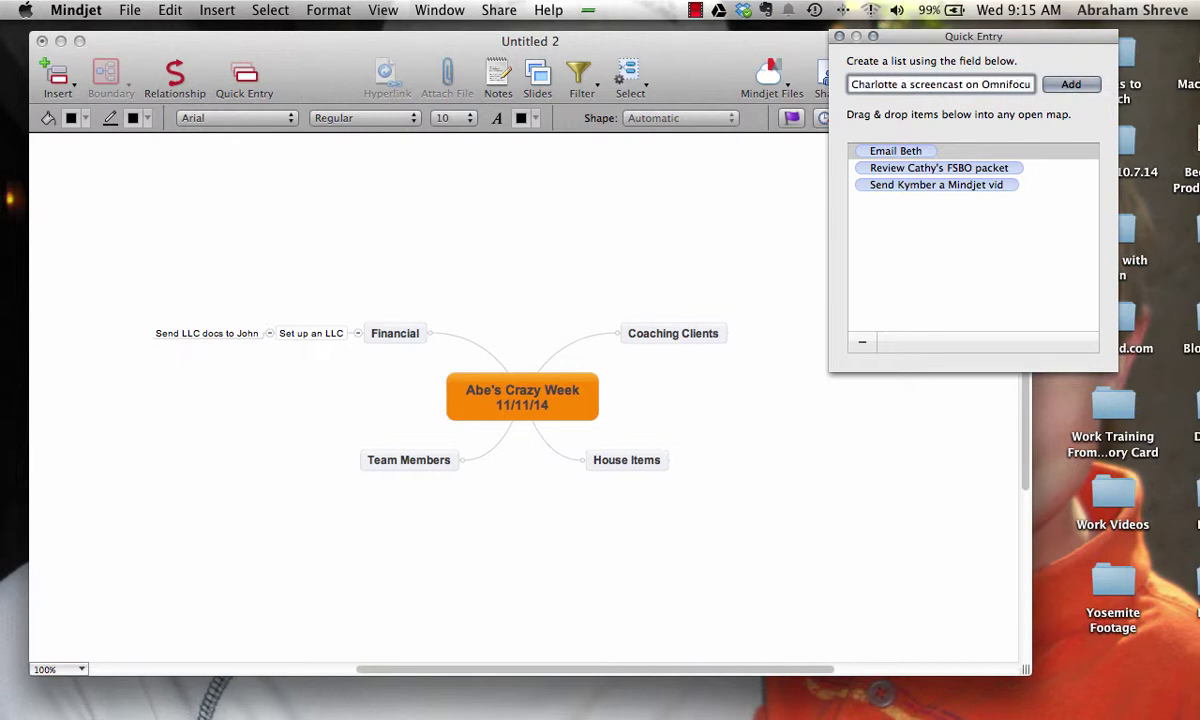
pyautogui.write('s')
pyautogui.press('Return')
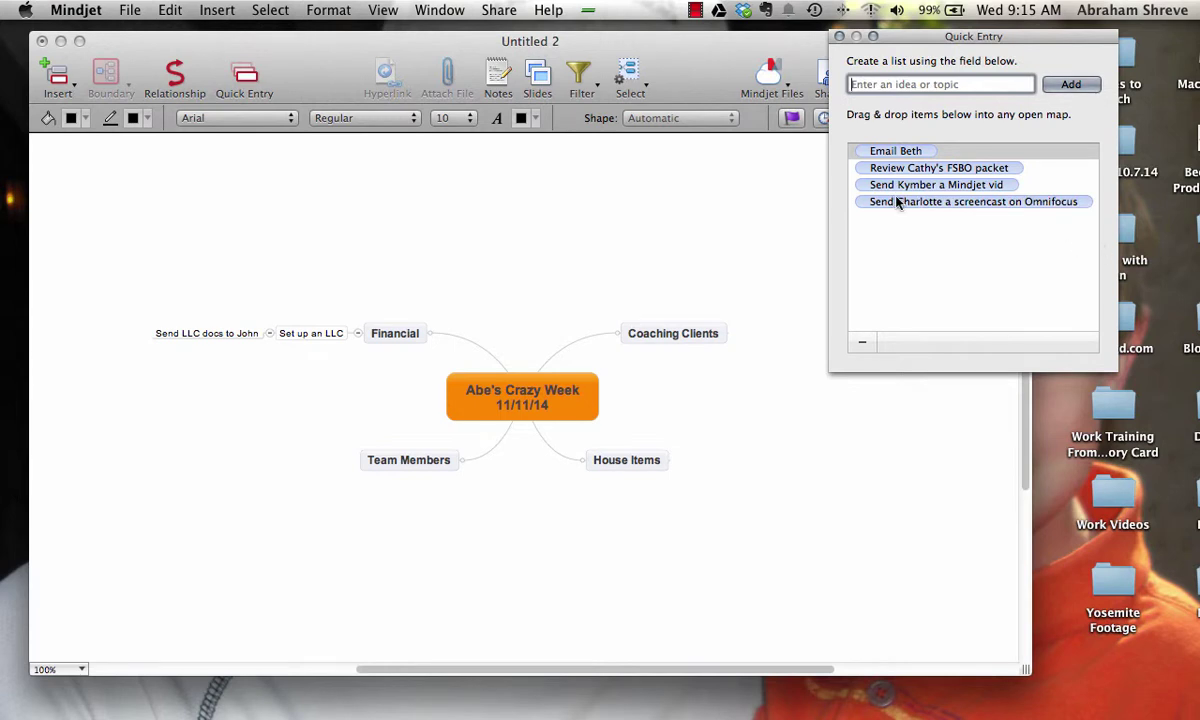
# Place all four Quick Entry items together under Coaching Clients as subtopics.
pyautogui.click(870, 151)
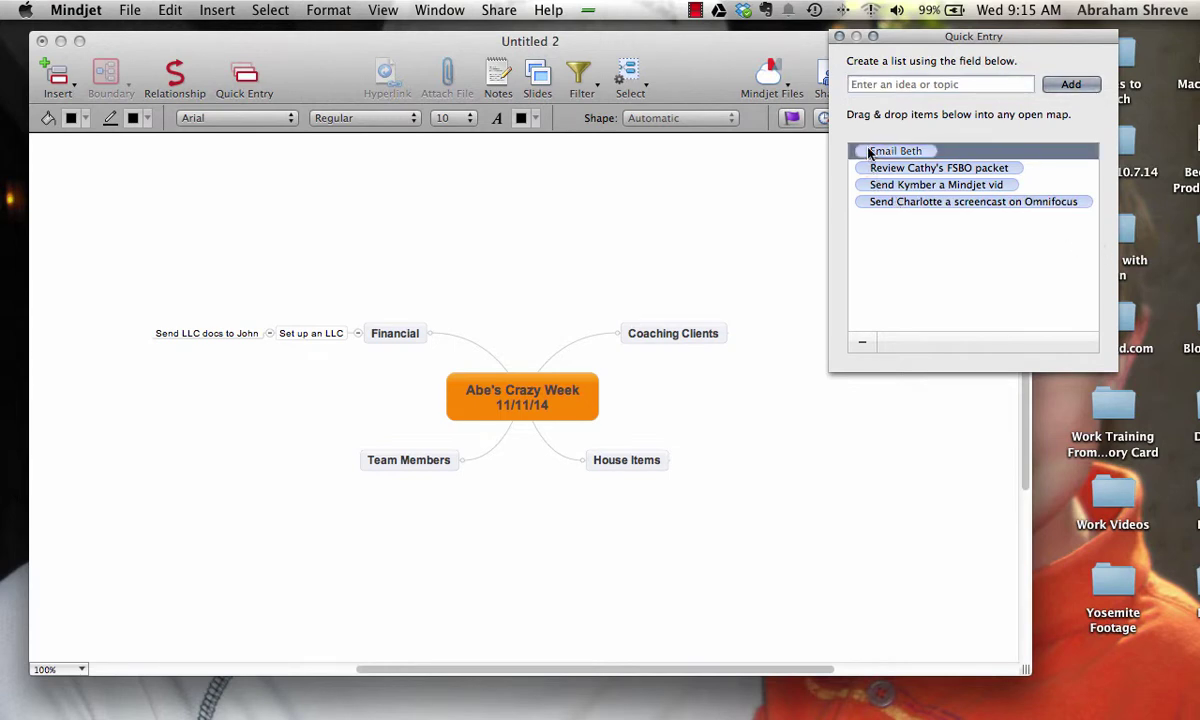
pyautogui.keyDown('shift'); pyautogui.click(872, 205); pyautogui.keyUp('shift')
pyautogui.moveTo(1013, 165); pyautogui.dragTo(733, 322)
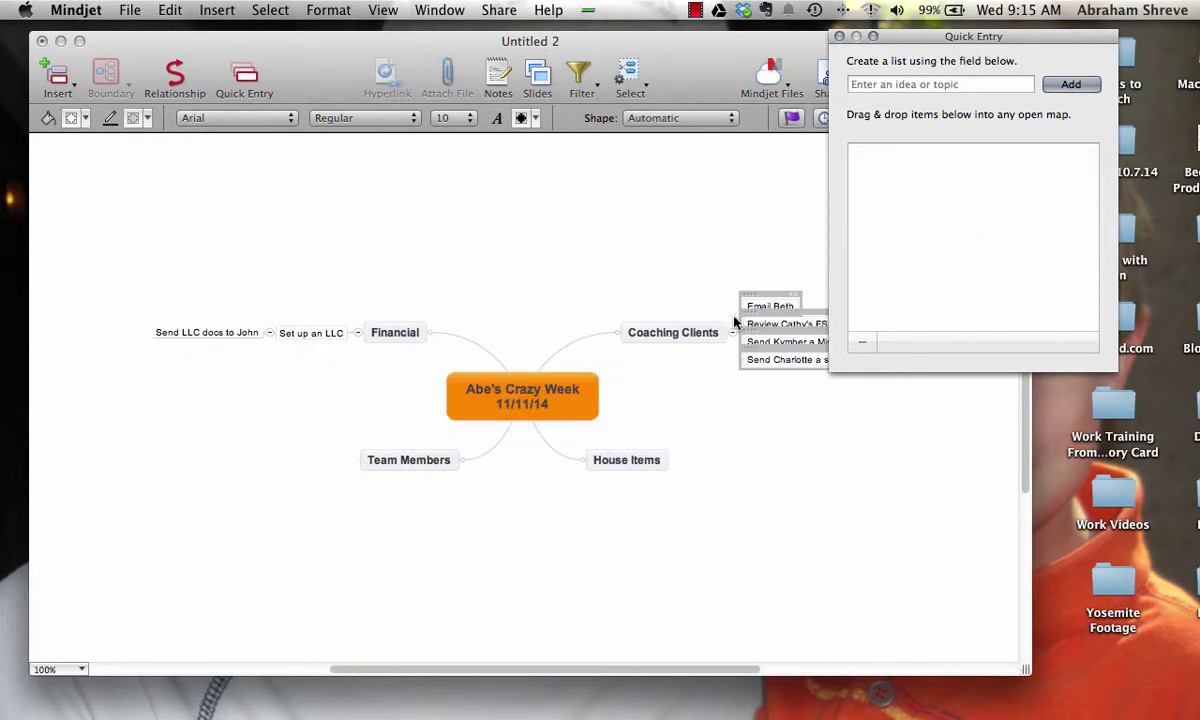
# Add a Quick Entry item to send a contact notes from this weeks calls, plus a "MAPS Coaching" item.
pyautogui.click(878, 84)
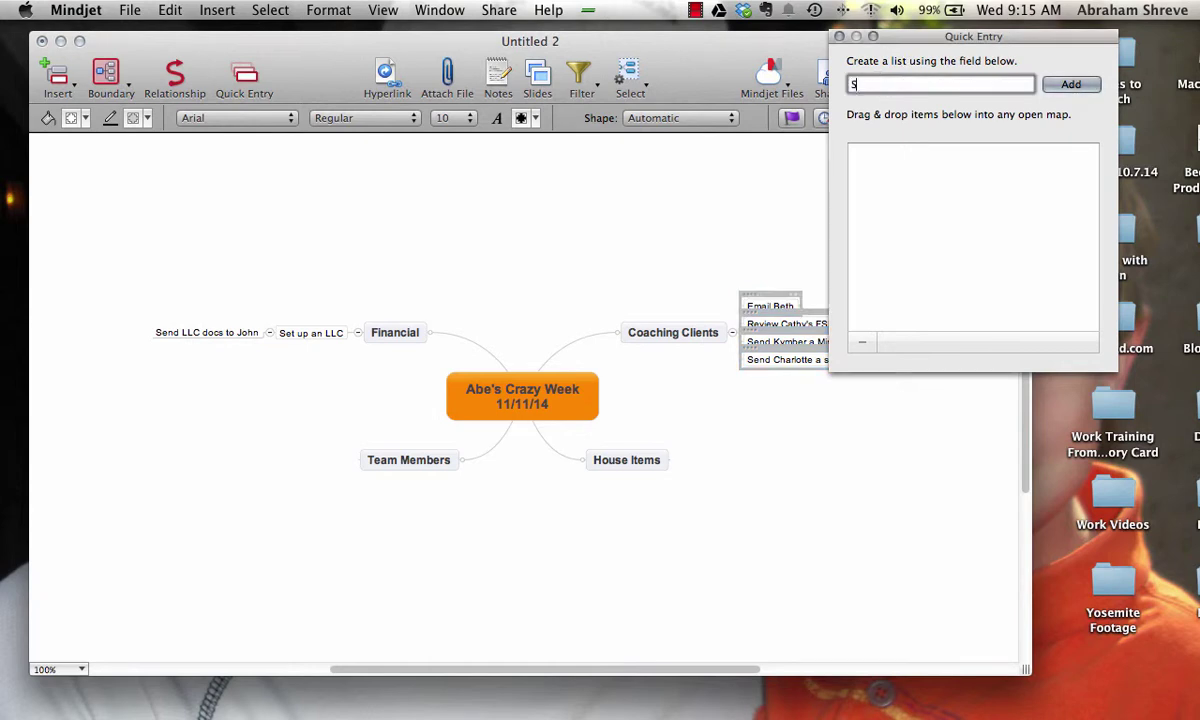
pyautogui.write('Send Tony6')
pyautogui.press('BackSpace')
pyautogui.write('notes from')
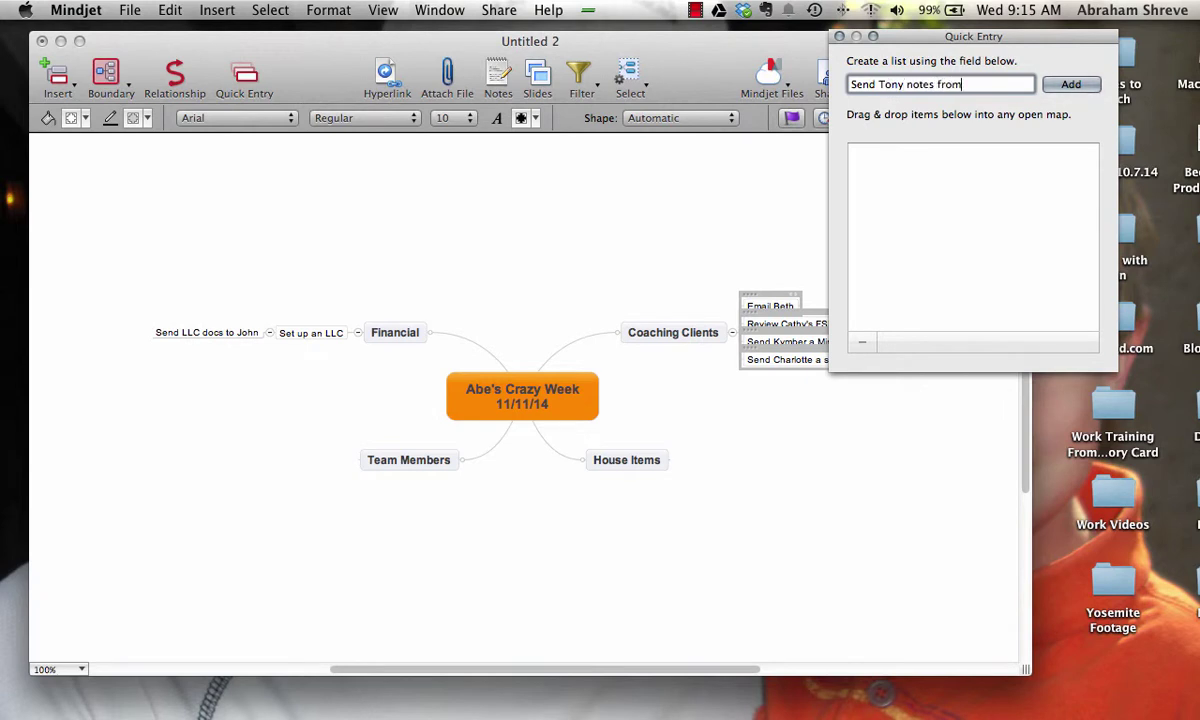
pyautogui.write(' this weeks calls')
pyautogui.press('Return')
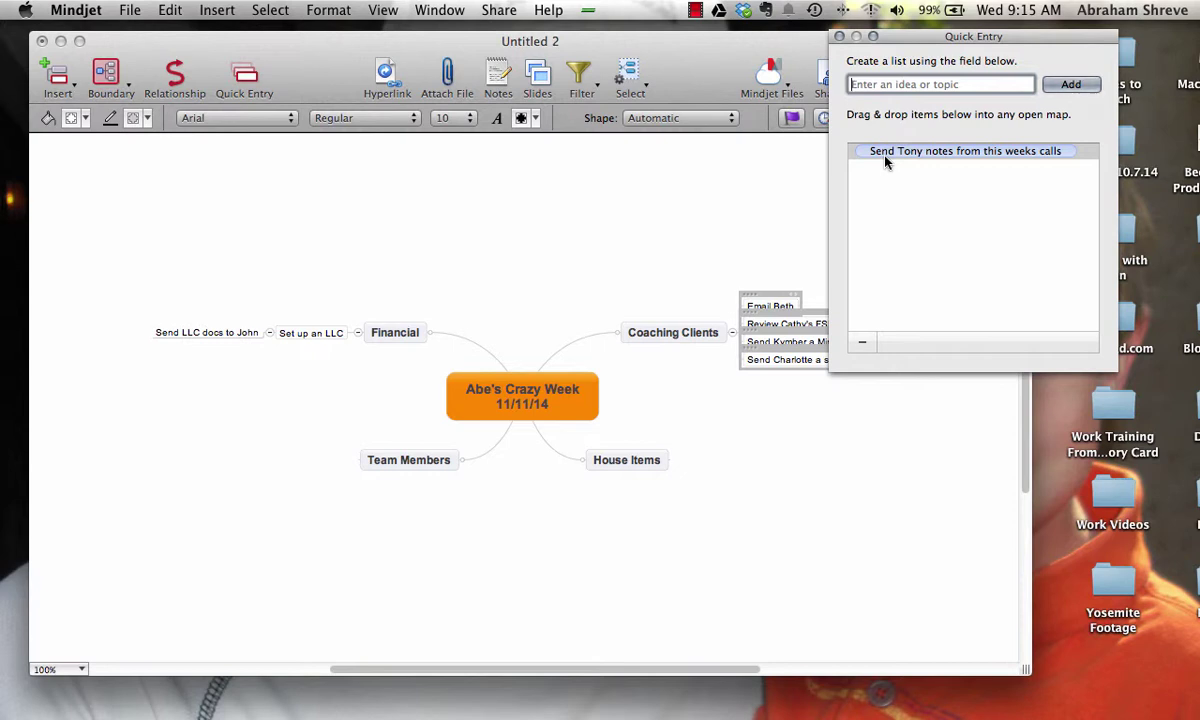
pyautogui.write('MAPS Co')
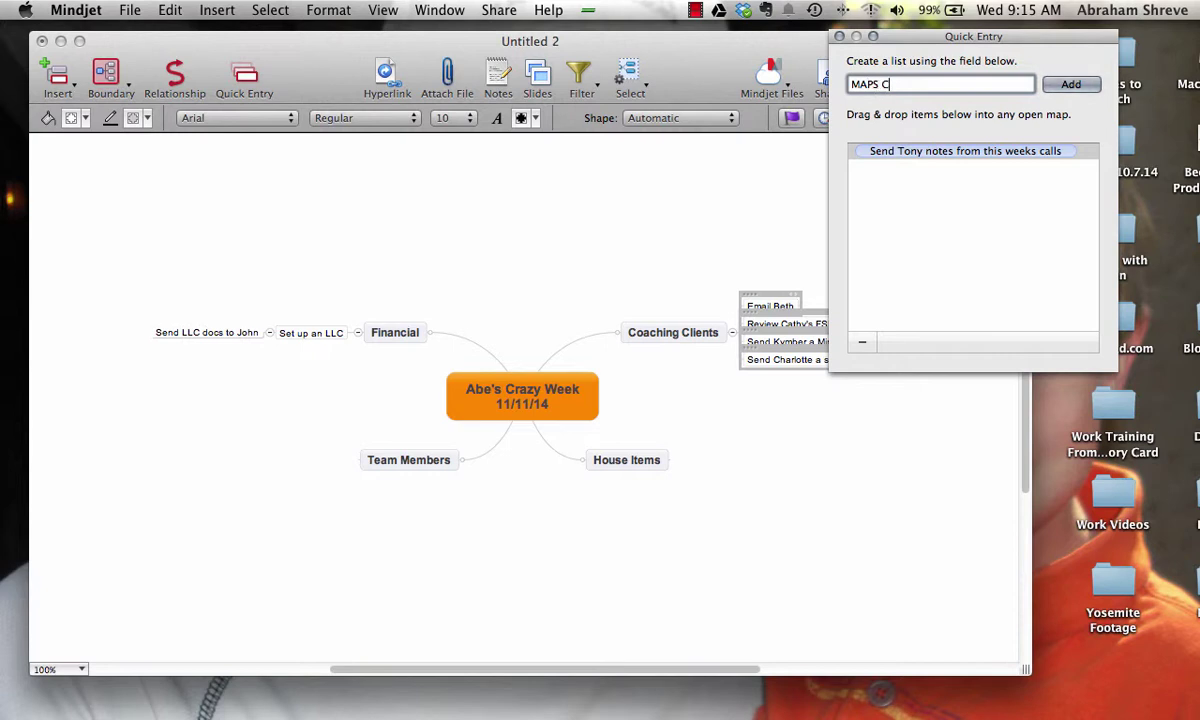
pyautogui.write('ching')
pyautogui.press('Return')
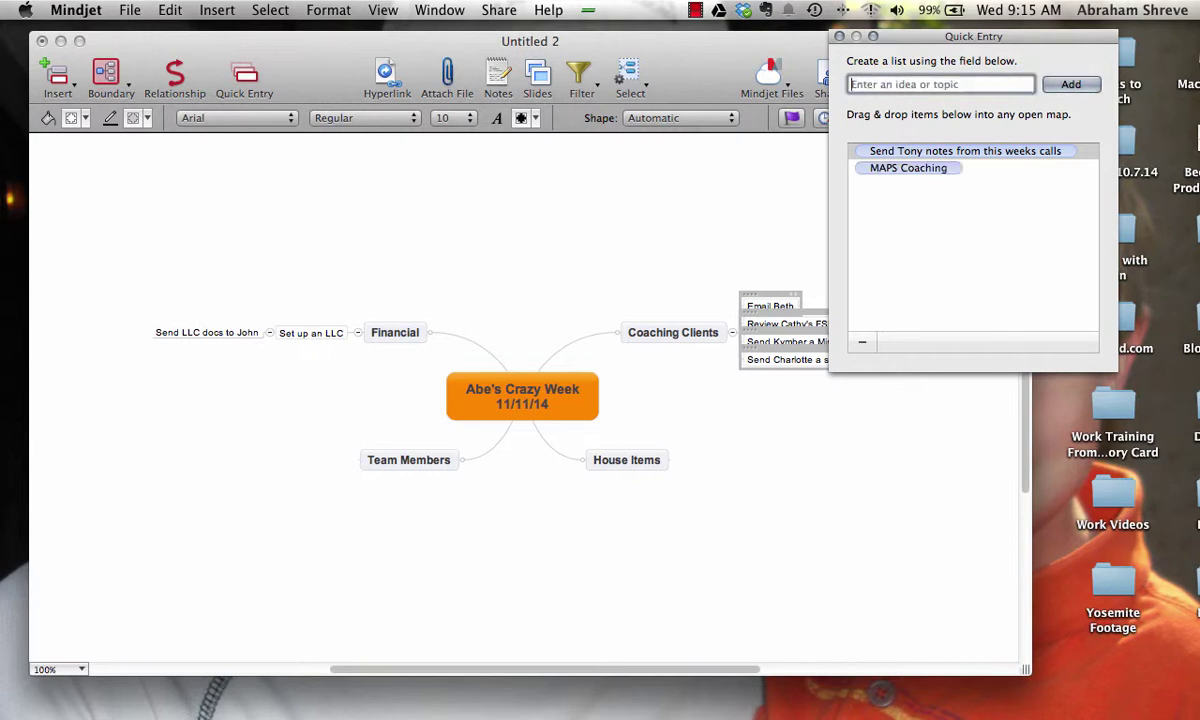
# Place MAPS Coaching on the map as a main topic and move Coaching Clients with its subtopics under it.
pyautogui.click(864, 151)
pyautogui.click(862, 168)
pyautogui.moveTo(862, 168); pyautogui.dragTo(611, 278)
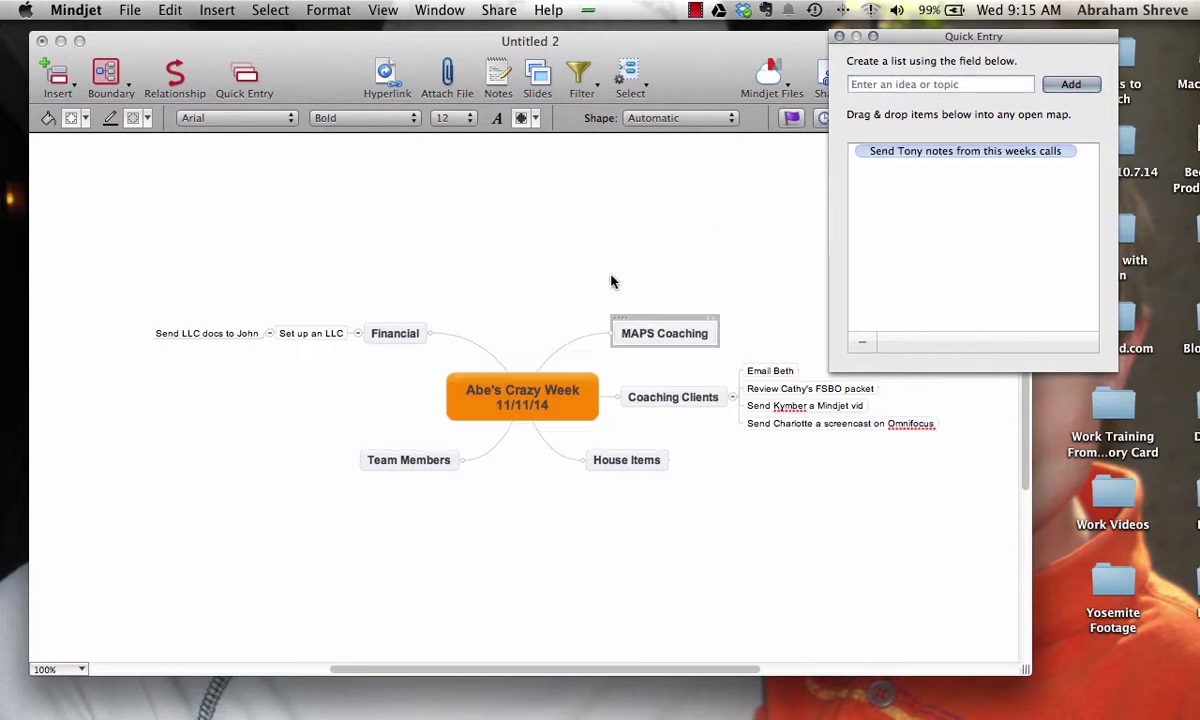
pyautogui.click(686, 397)
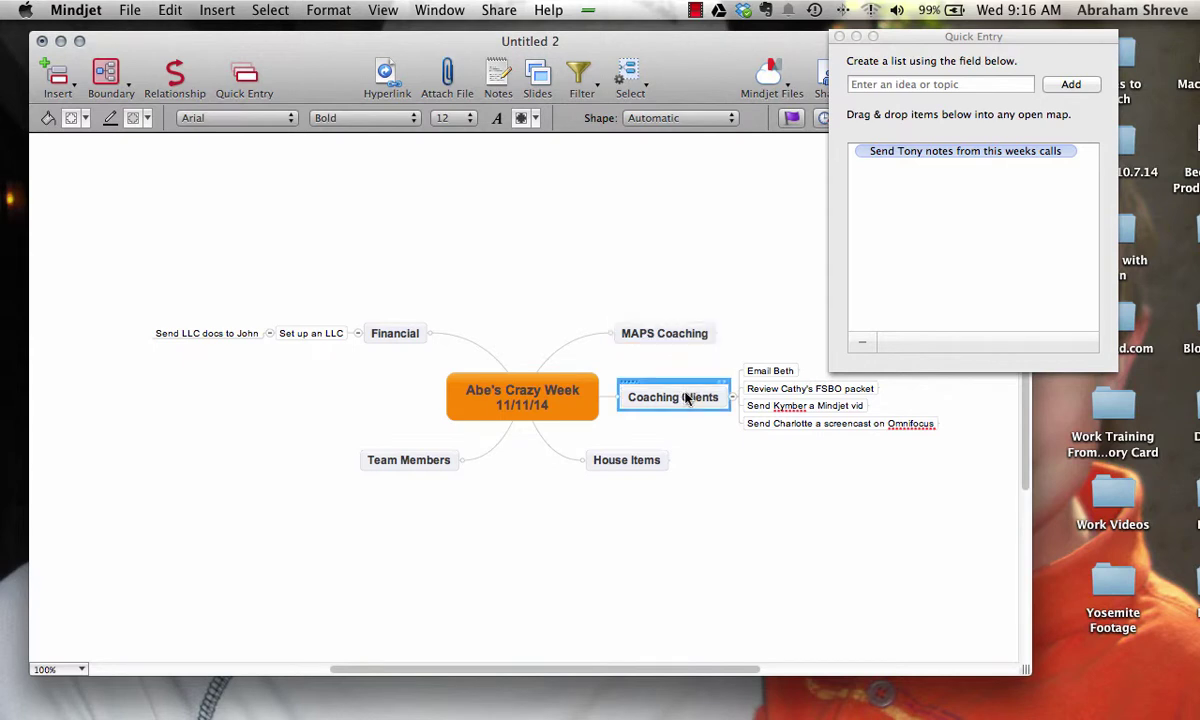
pyautogui.moveTo(662, 381); pyautogui.dragTo(718, 332)
pyautogui.click(773, 402)
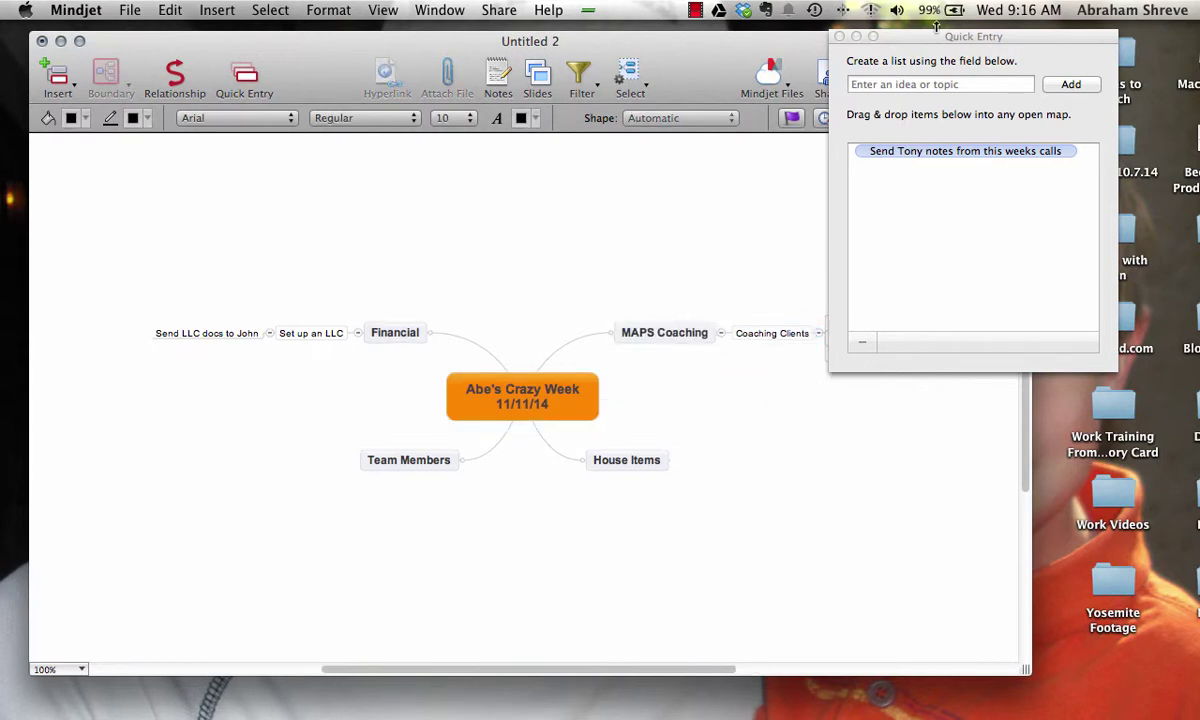
# Place the weekly call notes item under MAPS Coaching and narrow its topic so the text wraps onto three lines.
pyautogui.moveTo(876, 36); pyautogui.dragTo(1070, 218)
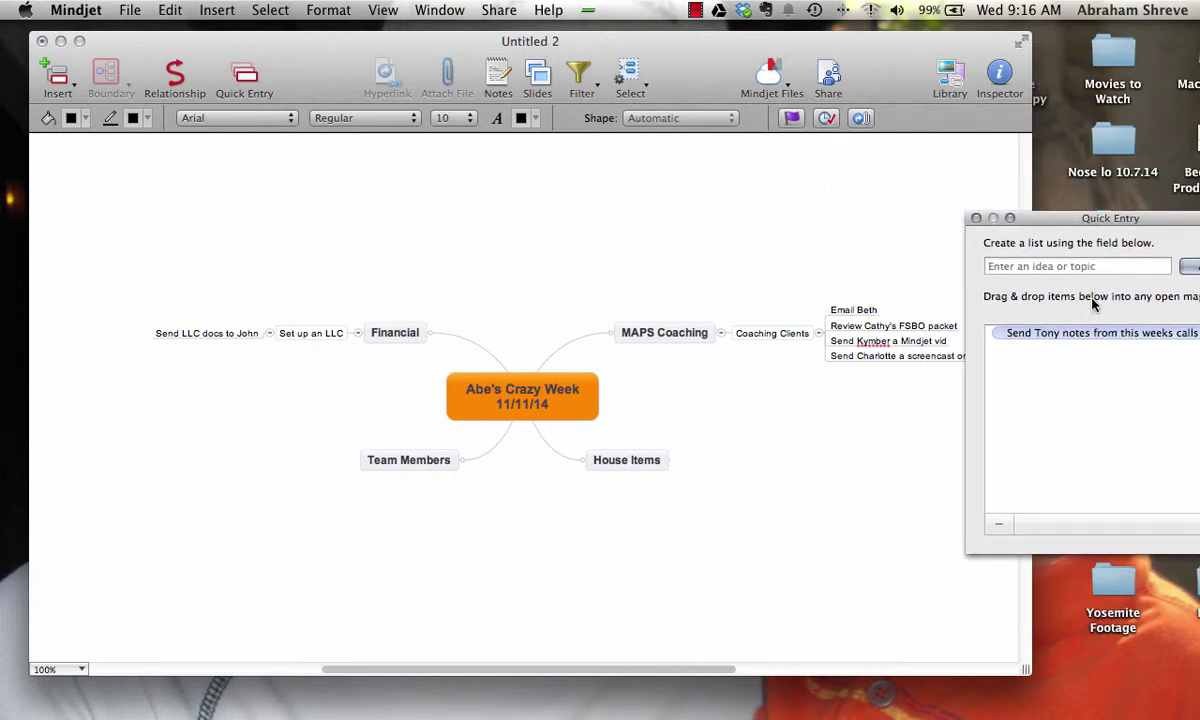
pyautogui.moveTo(1082, 336); pyautogui.dragTo(741, 346)
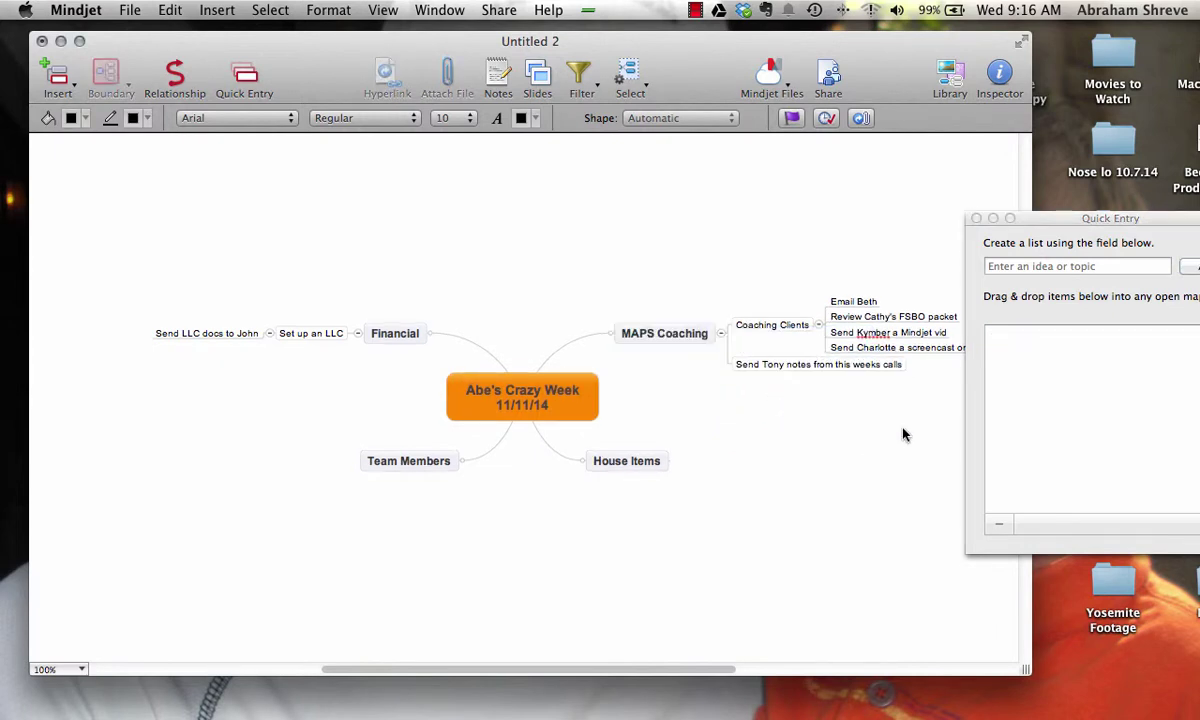
pyautogui.click(902, 364)
pyautogui.moveTo(908, 361); pyautogui.dragTo(812, 368)
pyautogui.click(790, 398)
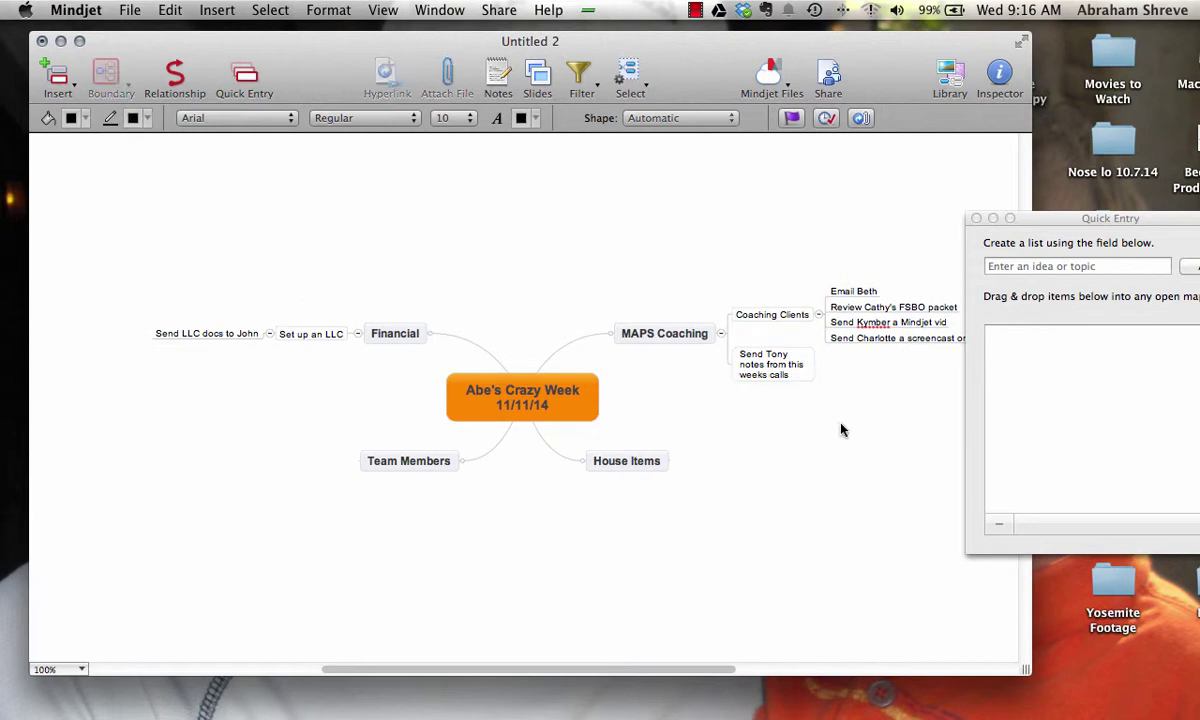
# Set the font size of all topics on the map to 14.
pyautogui.moveTo(99, 226); pyautogui.dragTo(1011, 581)
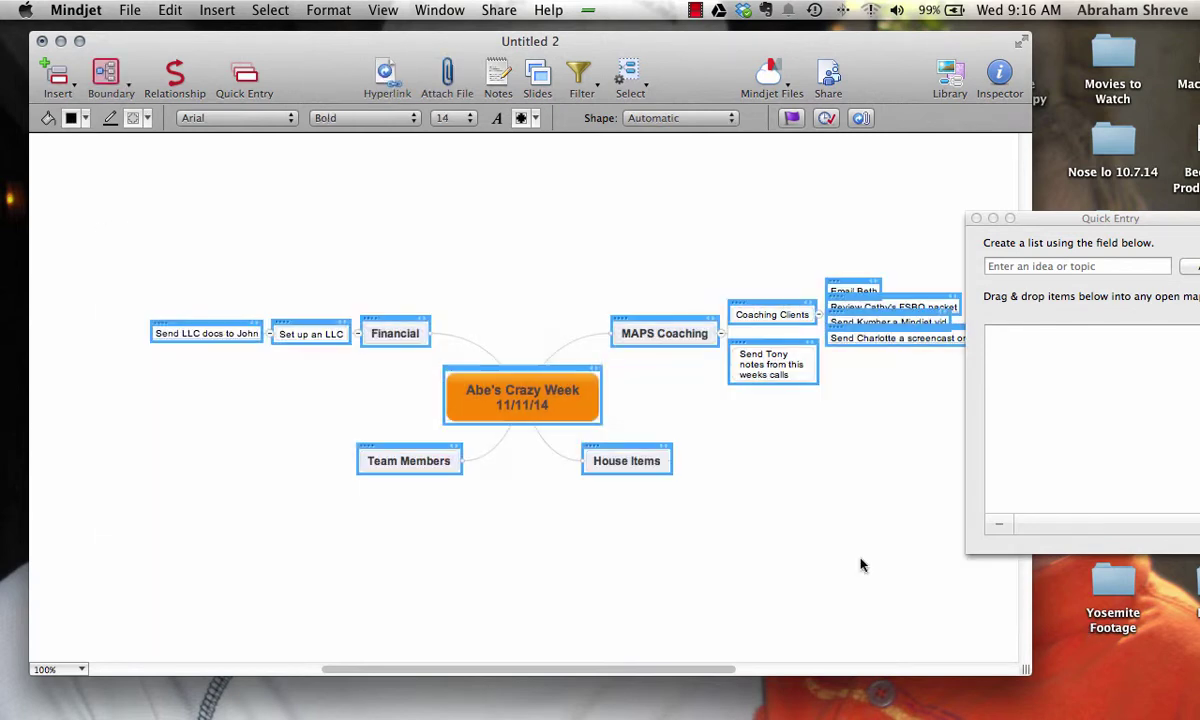
pyautogui.click(469, 124)
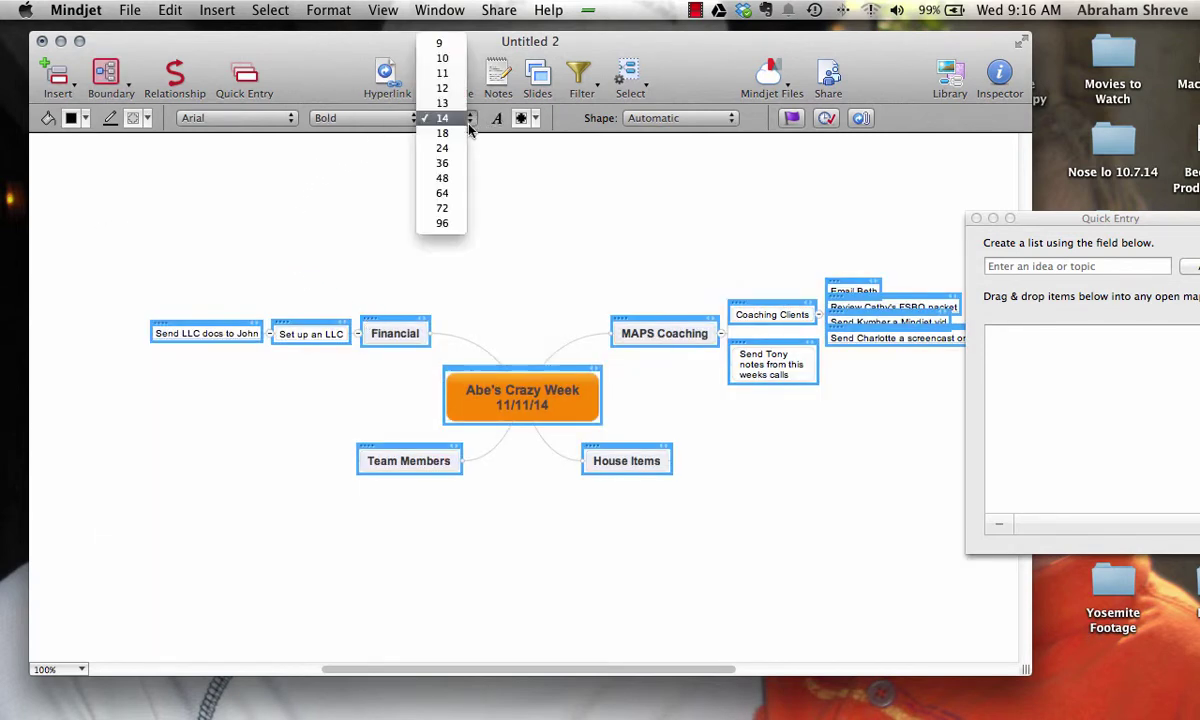
pyautogui.click(446, 121)
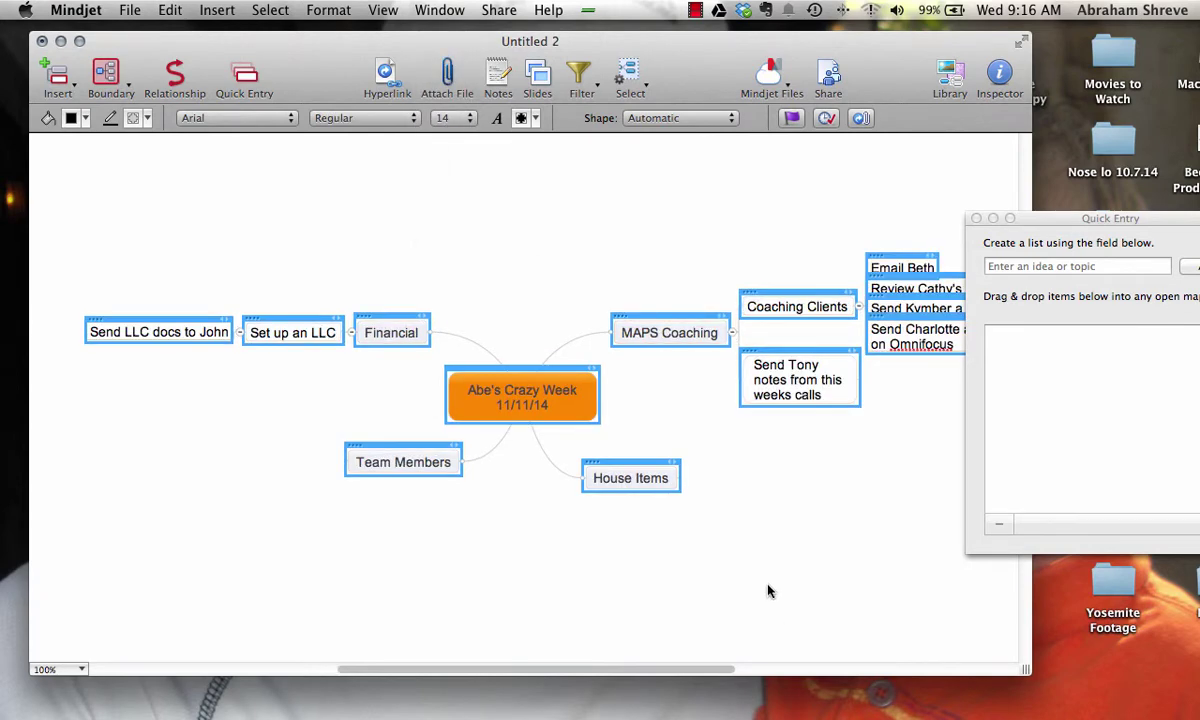
pyautogui.click(785, 615)
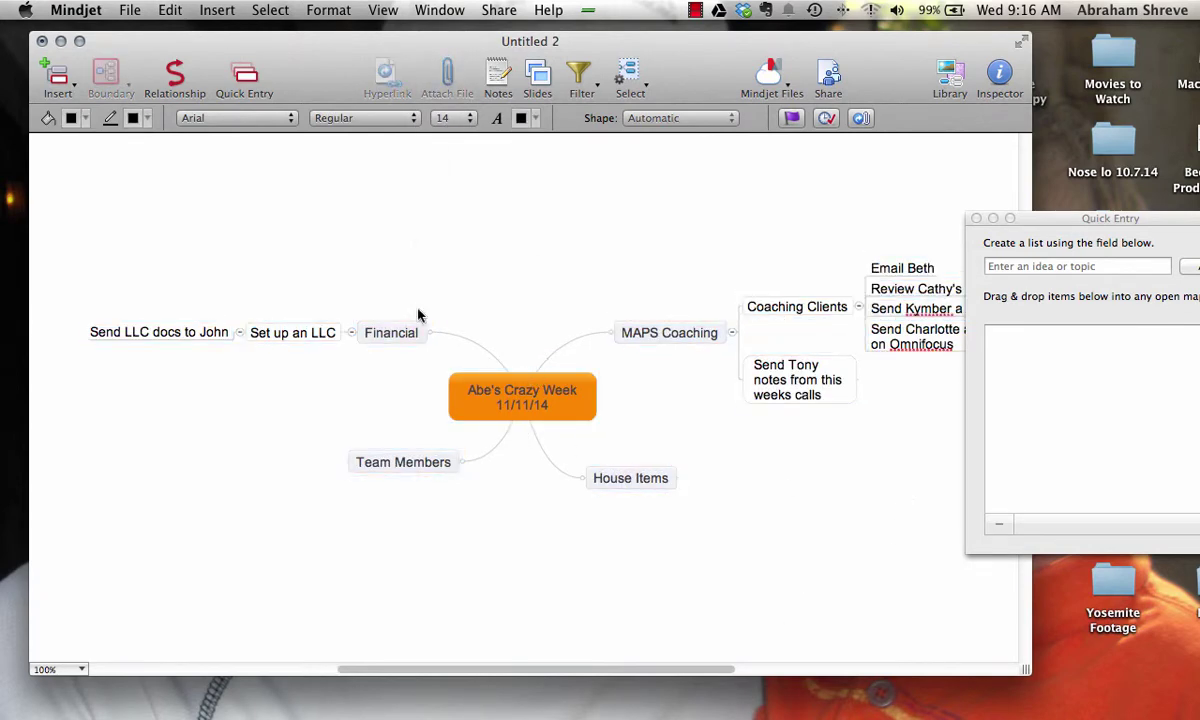
# Set the line color of all topics on the map to Black from the Apple palette and close the color picker.
pyautogui.moveTo(95, 211); pyautogui.dragTo(985, 572)
pyautogui.click(148, 119)
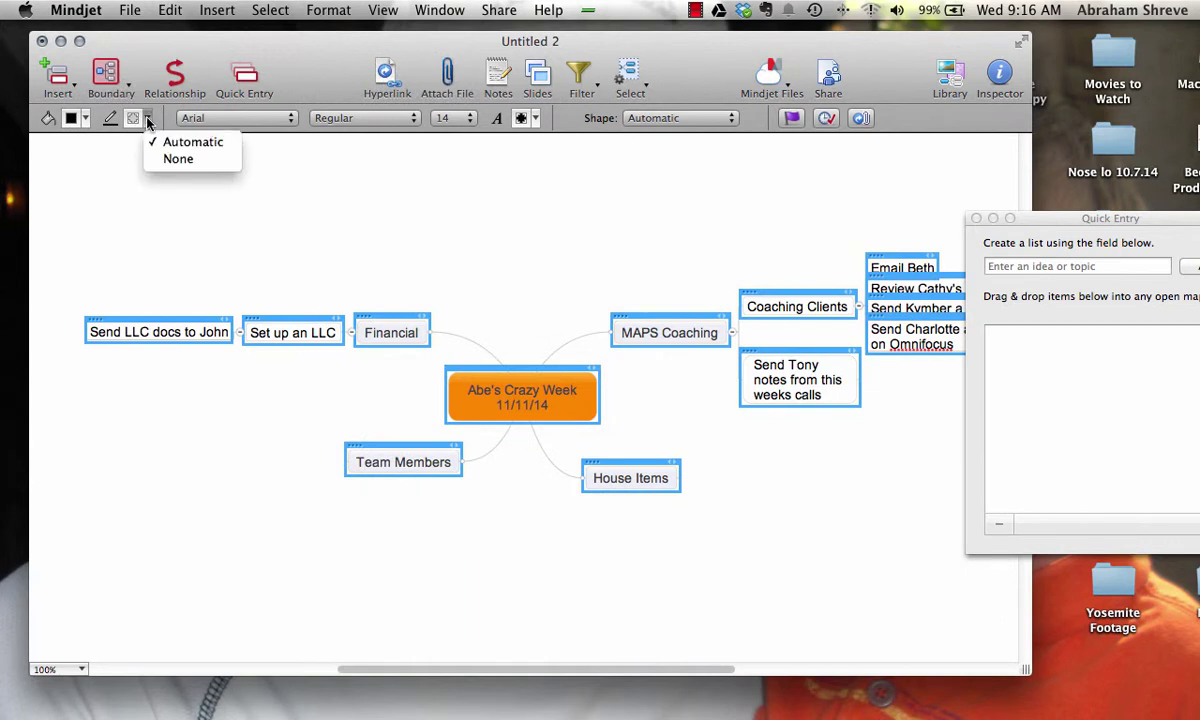
pyautogui.click(133, 118)
pyautogui.click(131, 116)
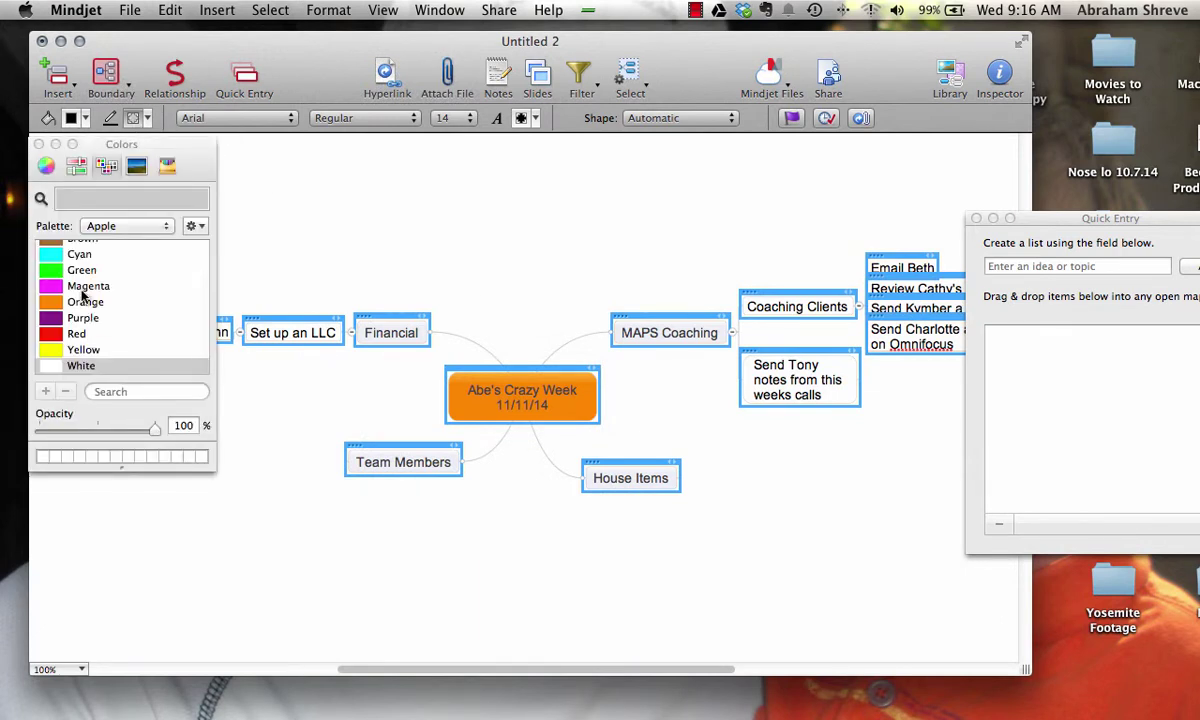
pyautogui.scroll(3, 83, 295)
pyautogui.click(52, 249)
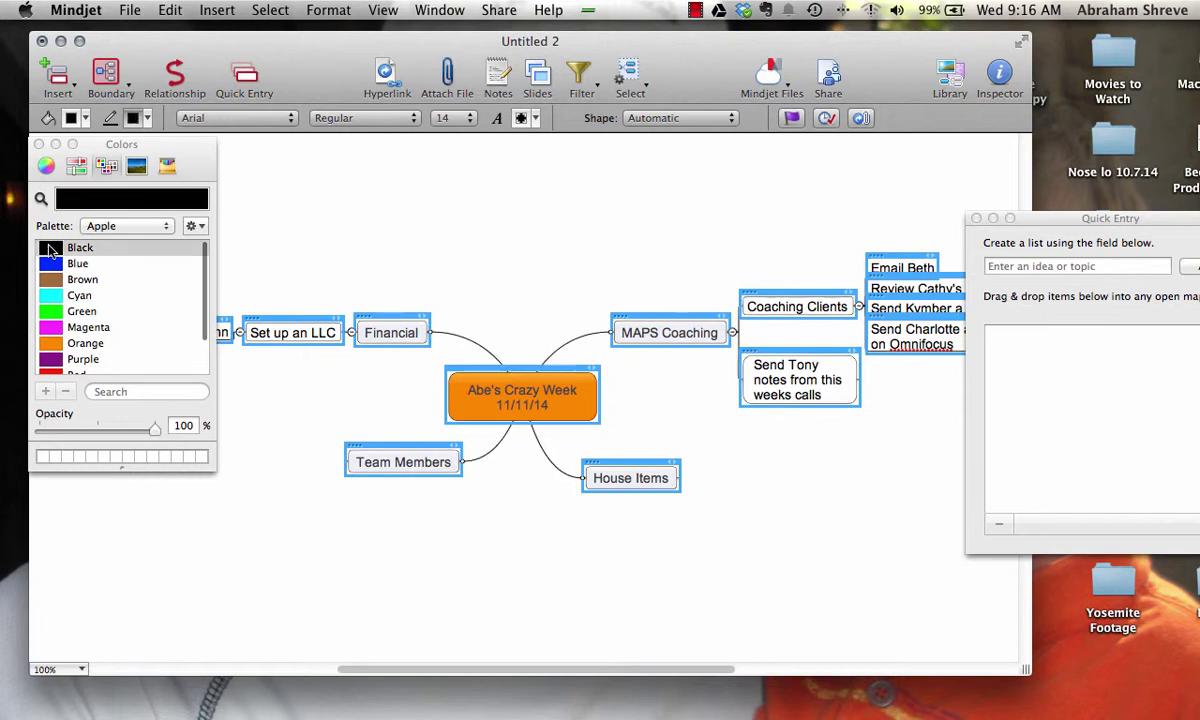
pyautogui.click(576, 536)
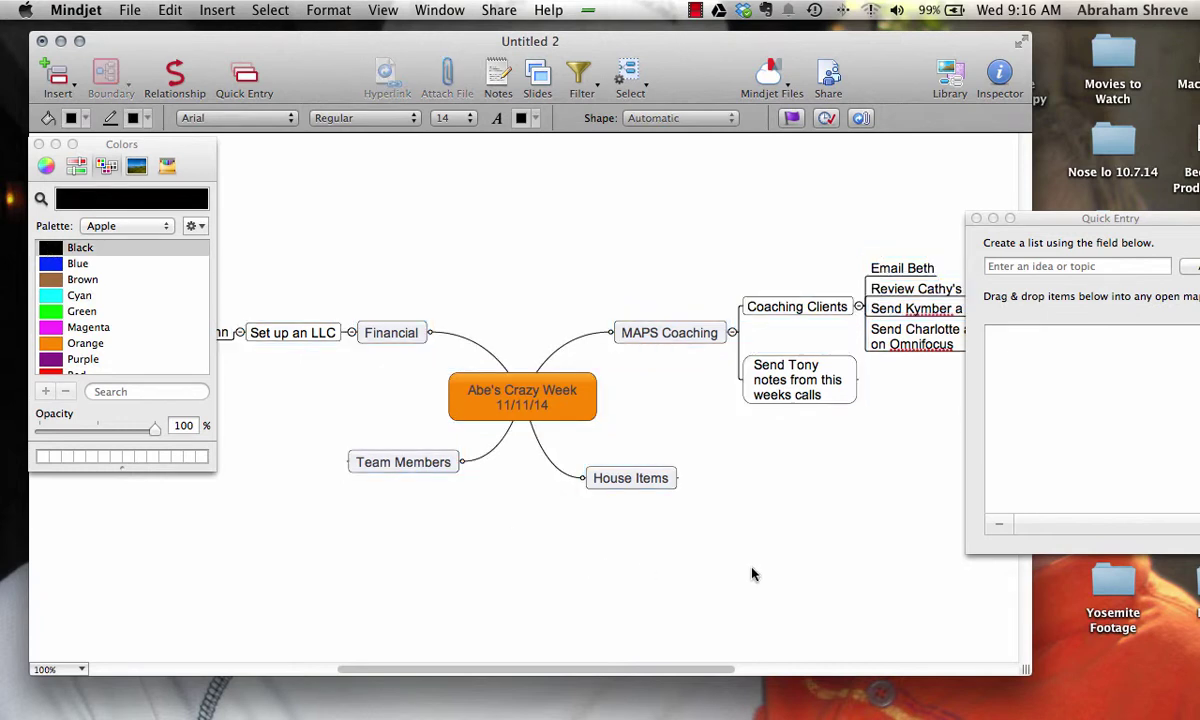
pyautogui.click(39, 145)
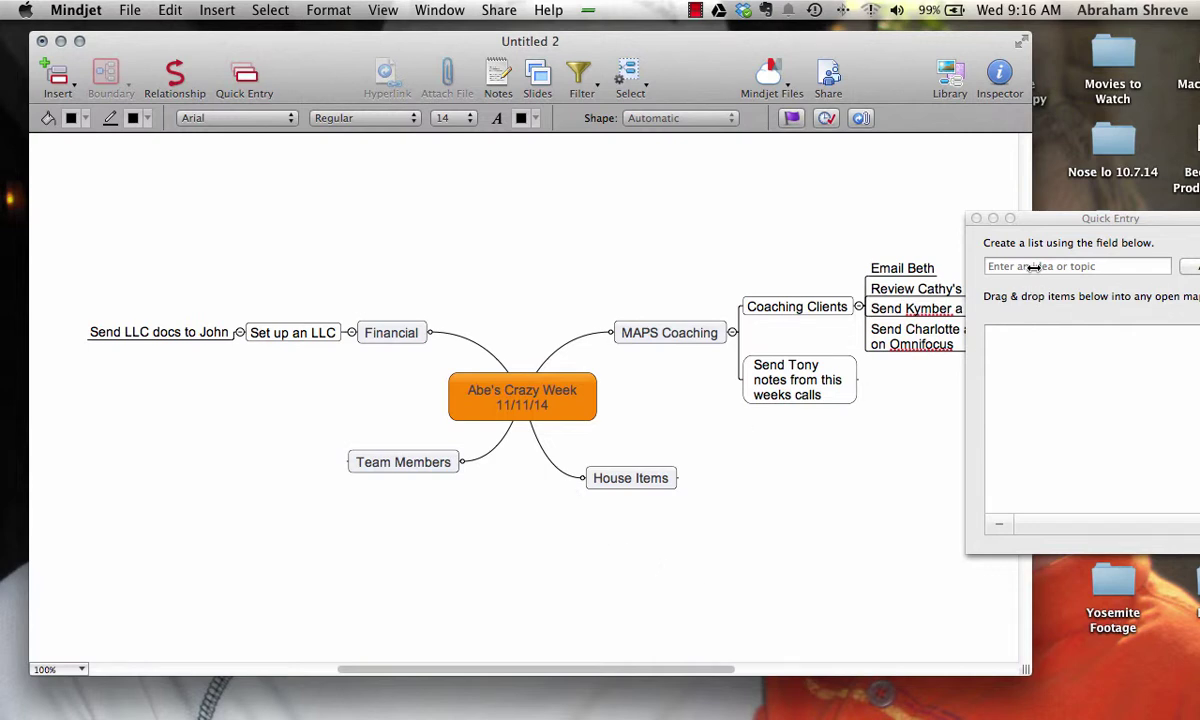
# Add a Quick Entry item to have a team member review the budget "forcast" for 2015.
pyautogui.click(970, 258)
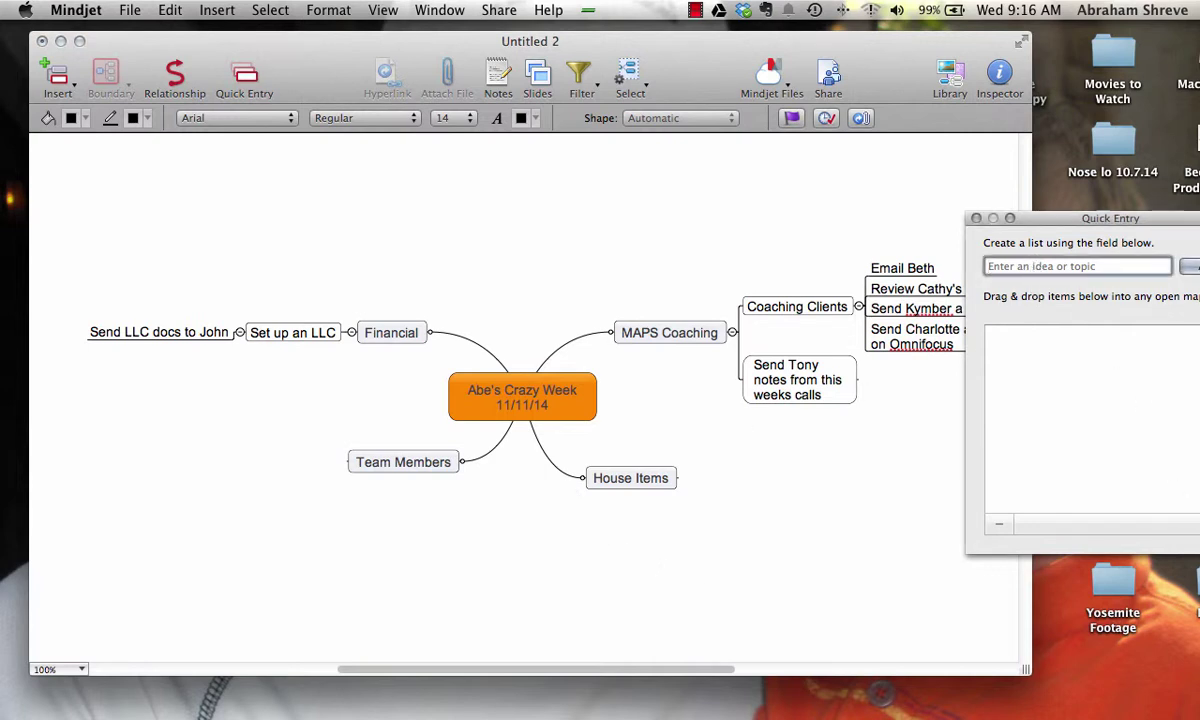
pyautogui.write('Have Jake review budget')
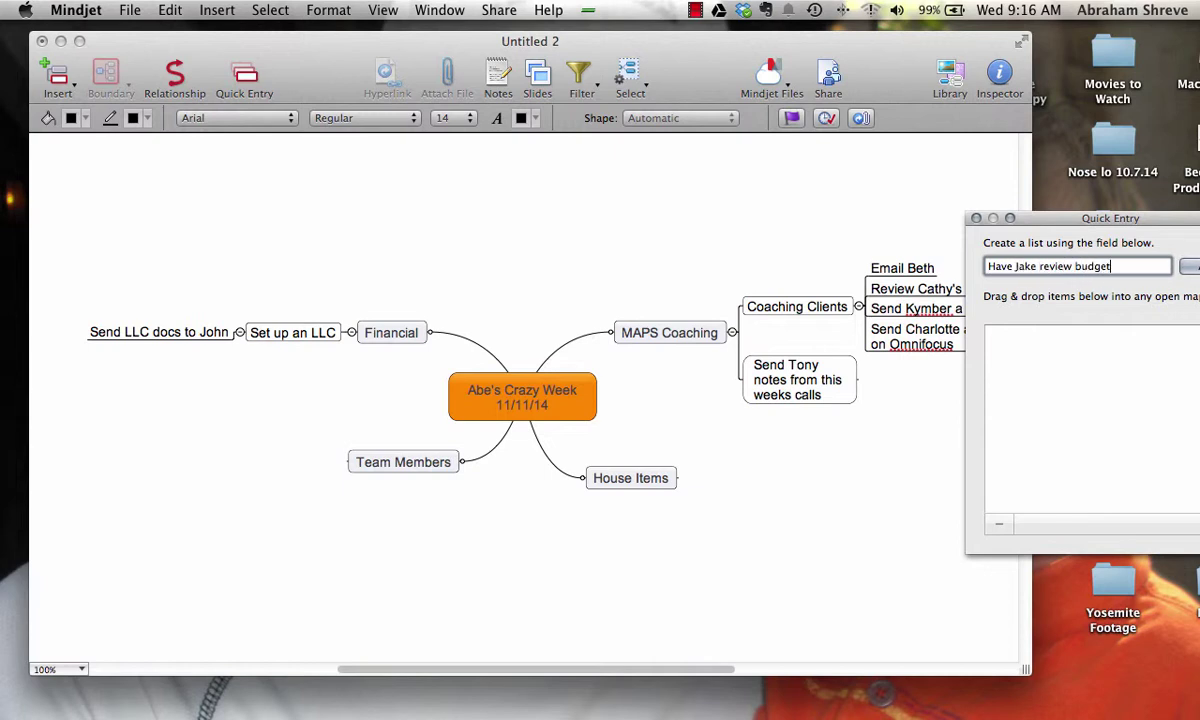
pyautogui.write(' forcast for 201')
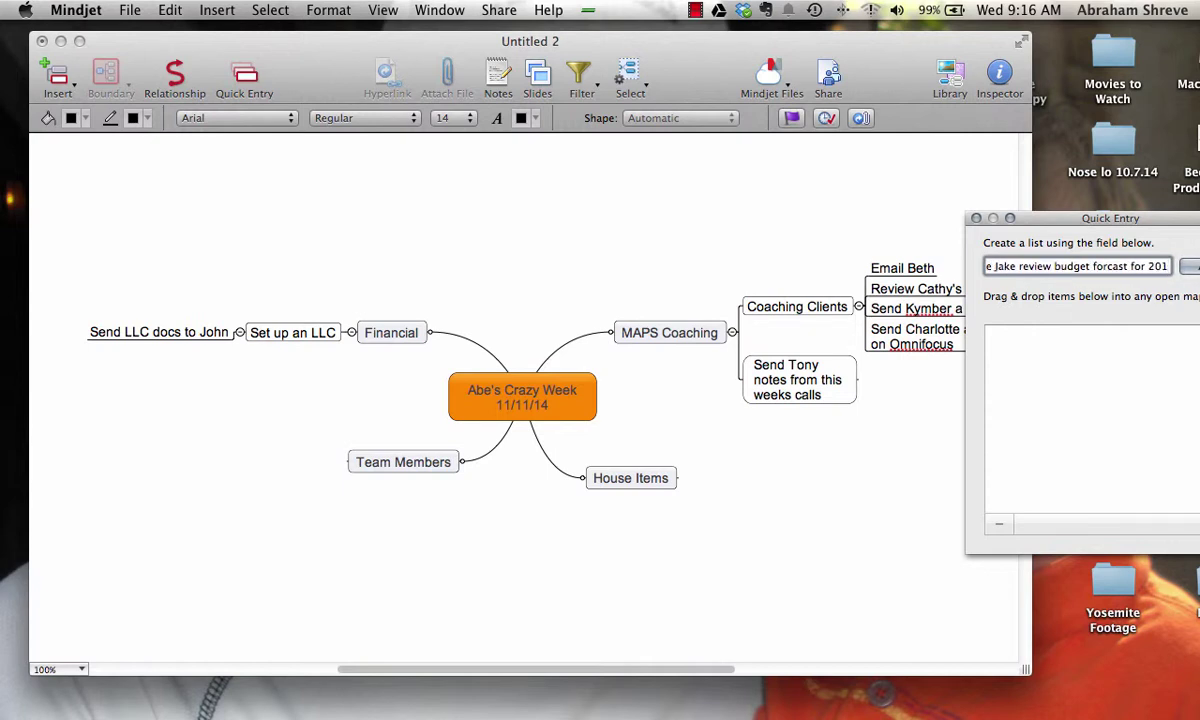
pyautogui.write('5 Q')
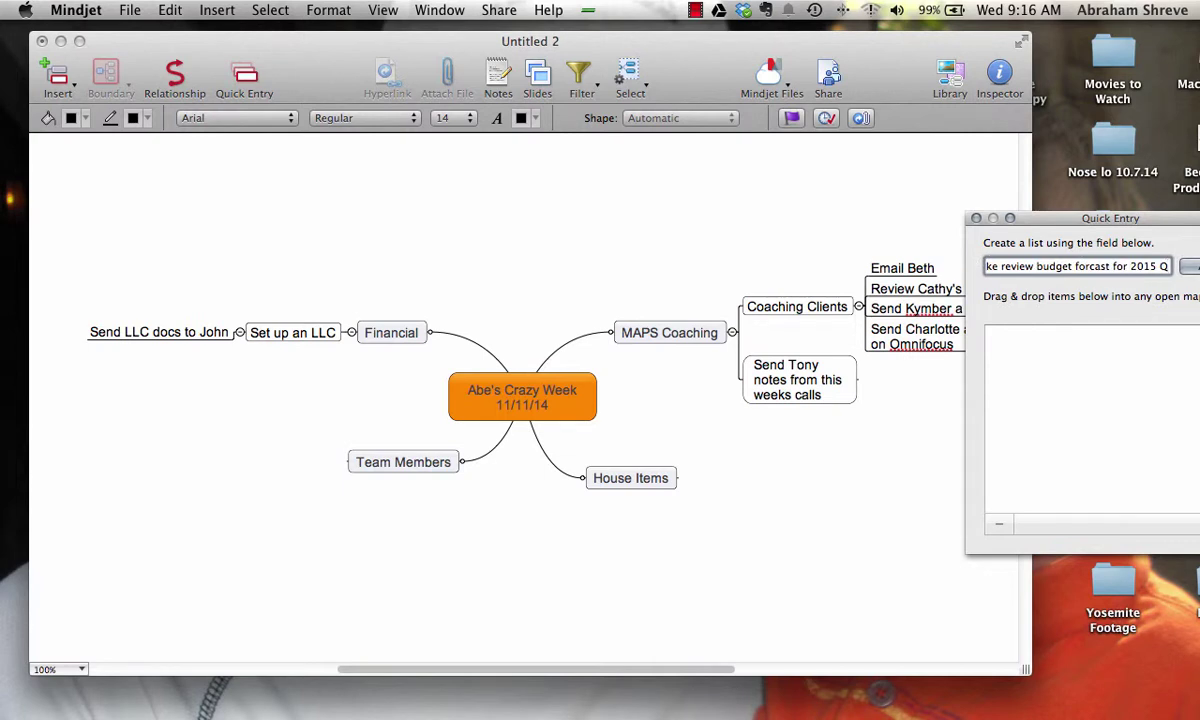
pyautogui.press('Return')
# Add a Quick Entry item to have another team member submit project detail for #48.
pyautogui.write('Have')
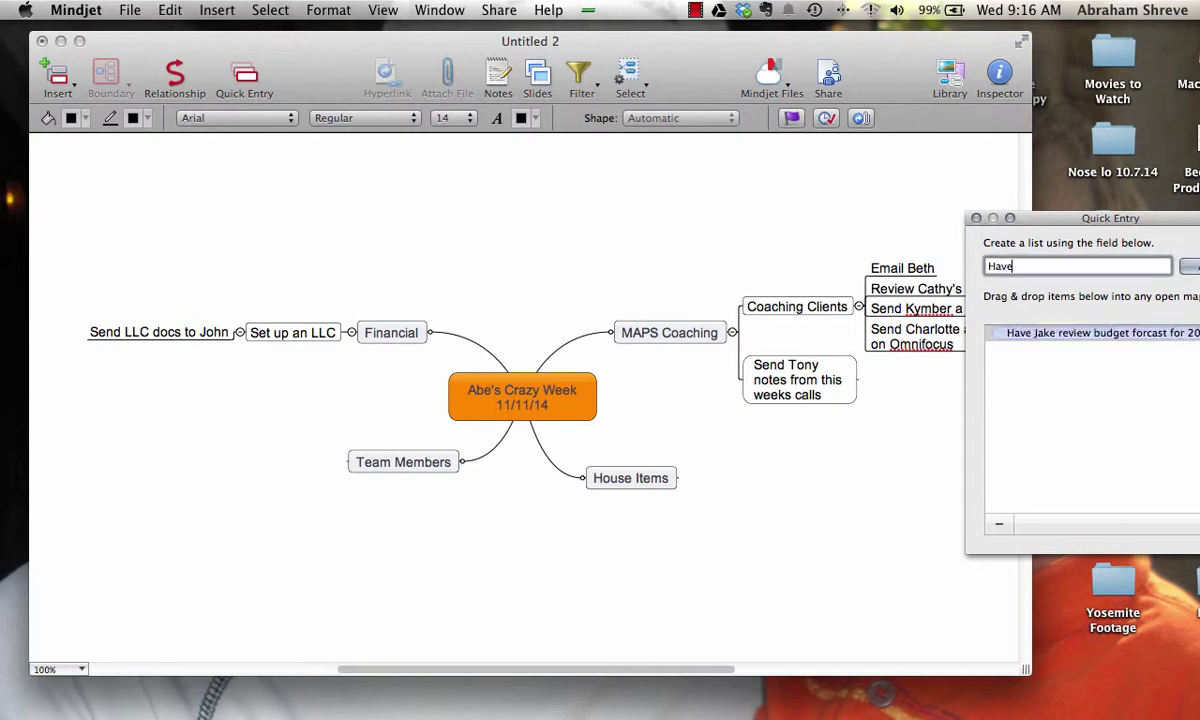
pyautogui.write(' Ritchie submit project detailf')
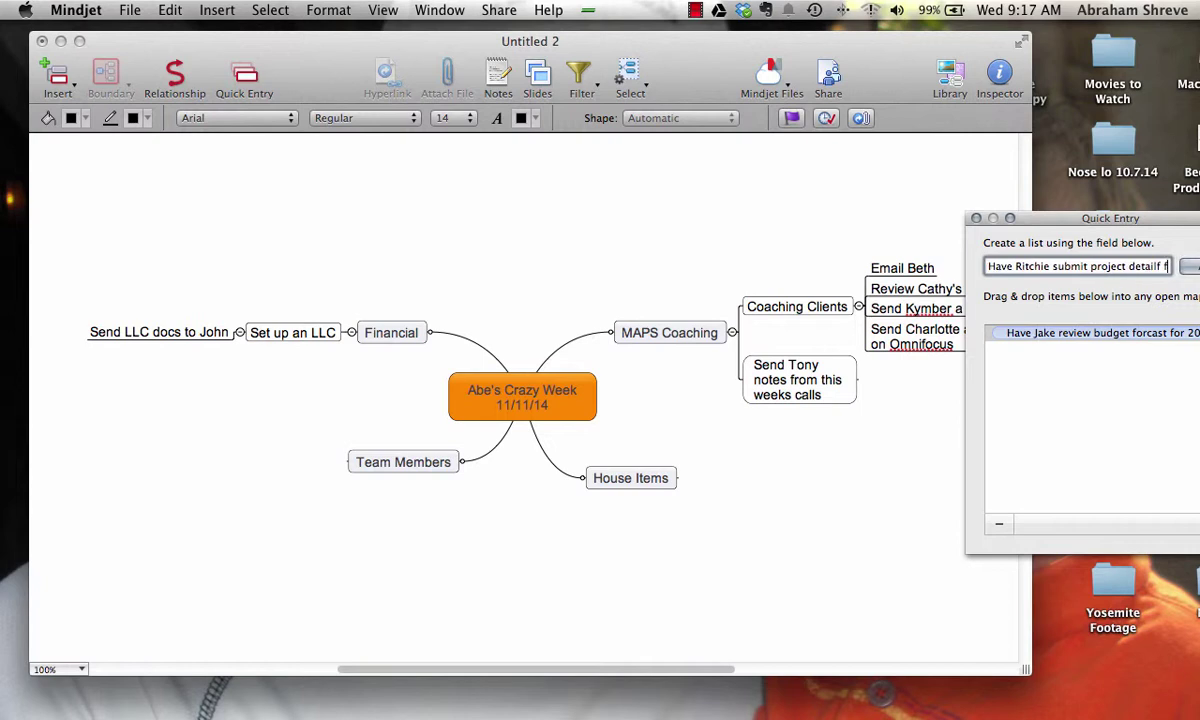
pyautogui.write('for #')
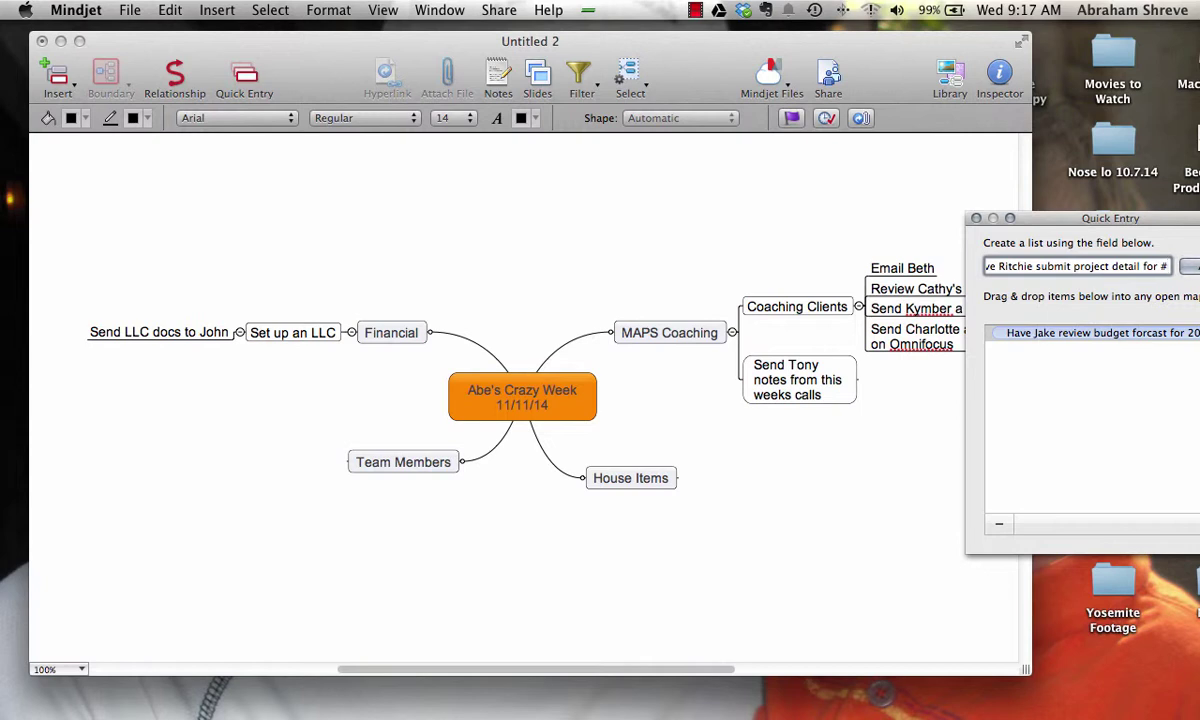
pyautogui.write('48')
pyautogui.press('Return')
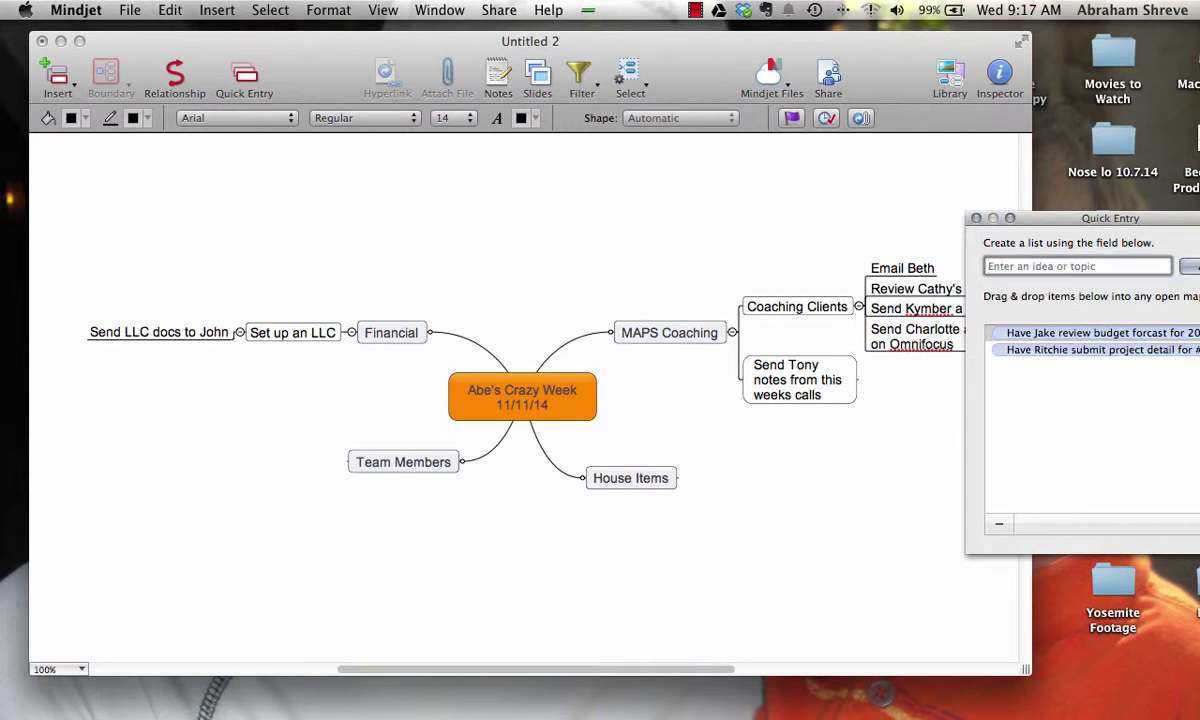
# Move both Quick Entry items onto the map as subtopics of Team Members.
pyautogui.click(990, 338)
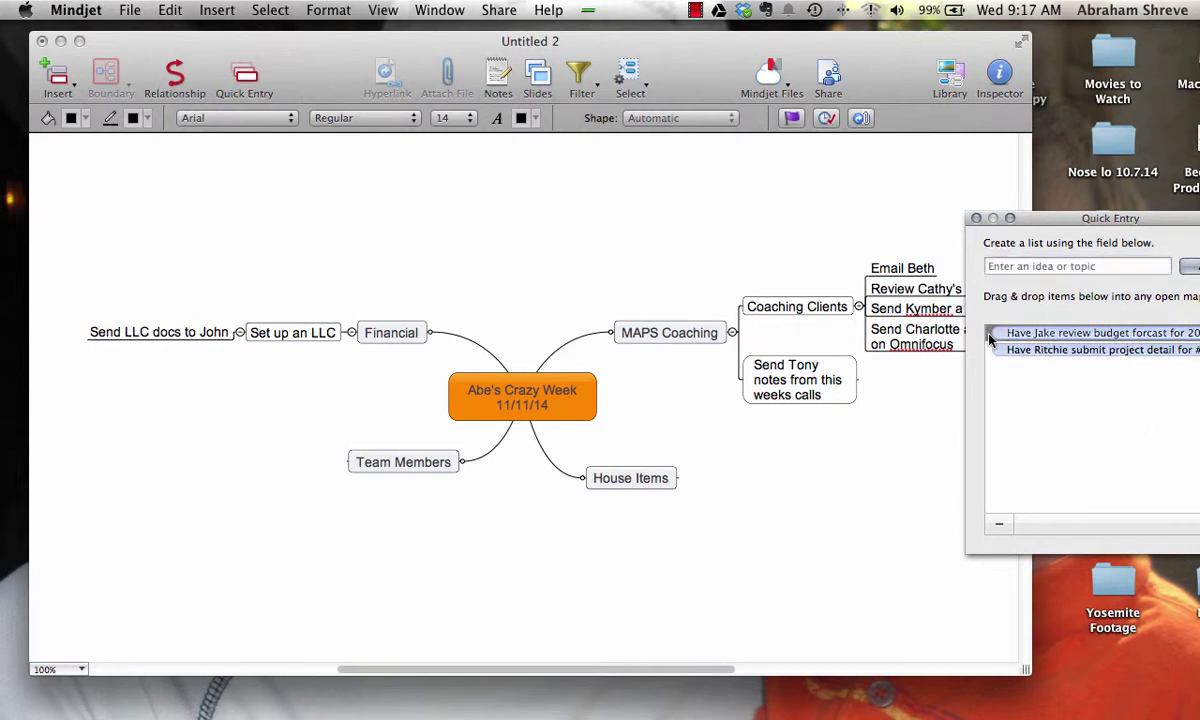
pyautogui.moveTo(992, 352); pyautogui.dragTo(374, 463)
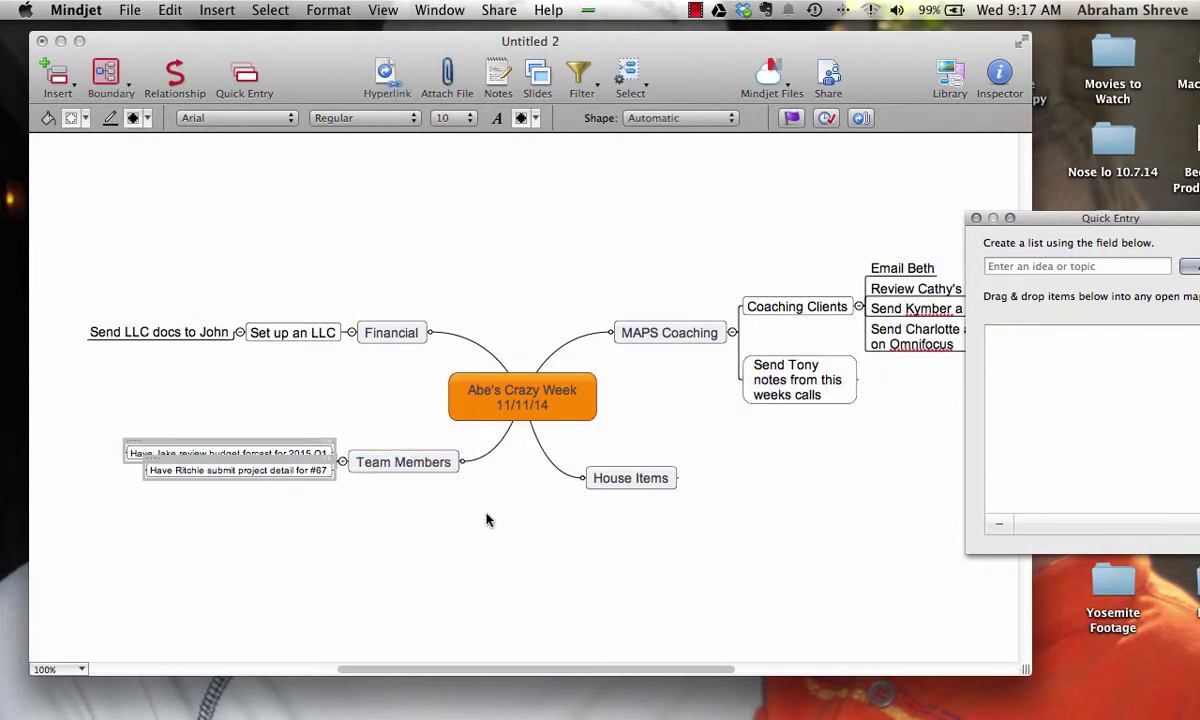
pyautogui.click(678, 503)
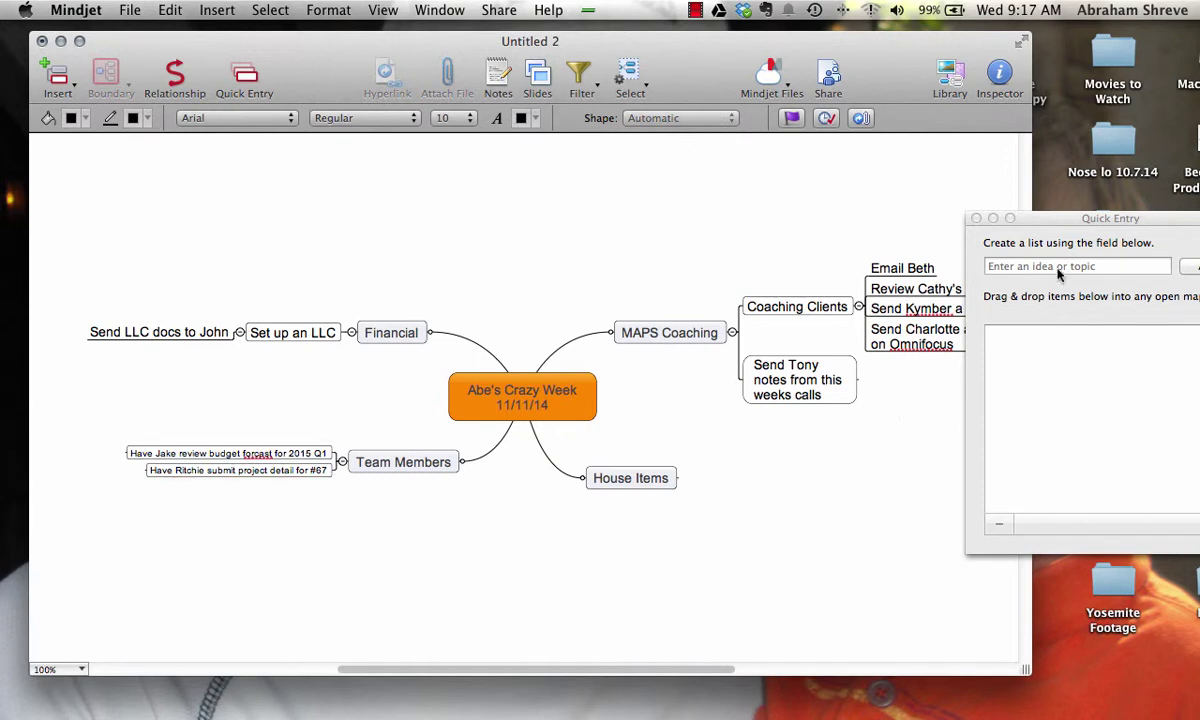
# Add a Quick Entry item to have a helper remove concrete from door, and place it under House Items.
pyautogui.click(984, 243)
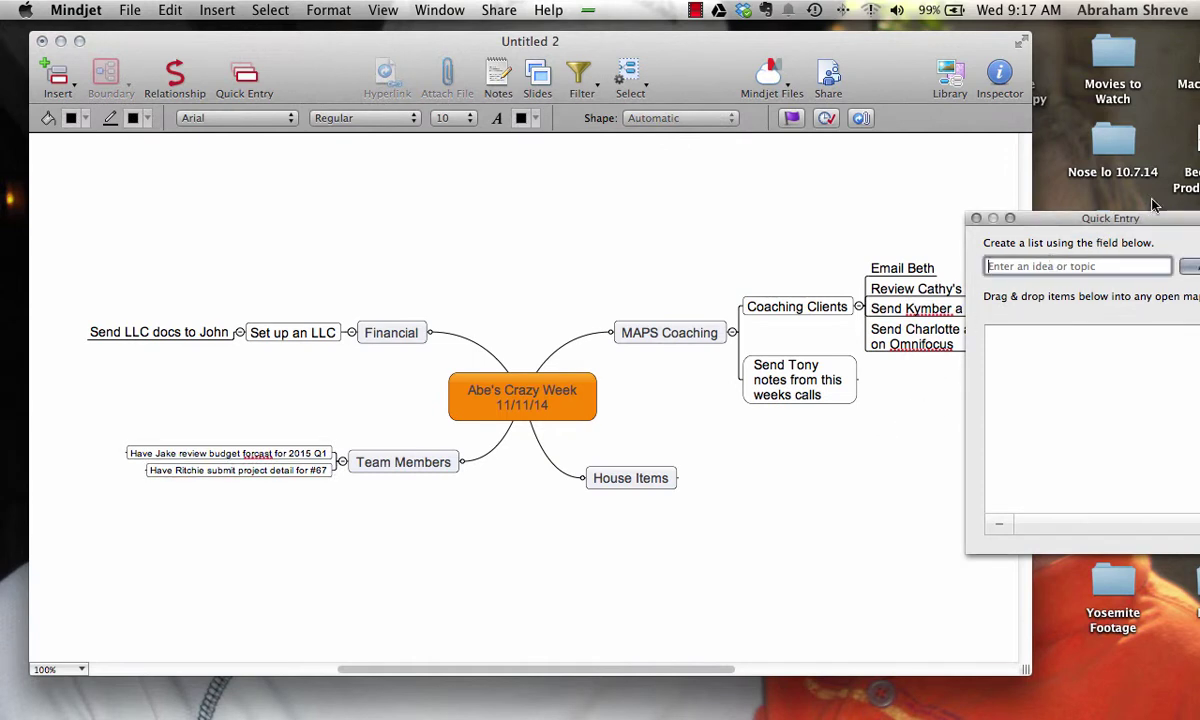
pyautogui.write('Have Taylor remove concret')
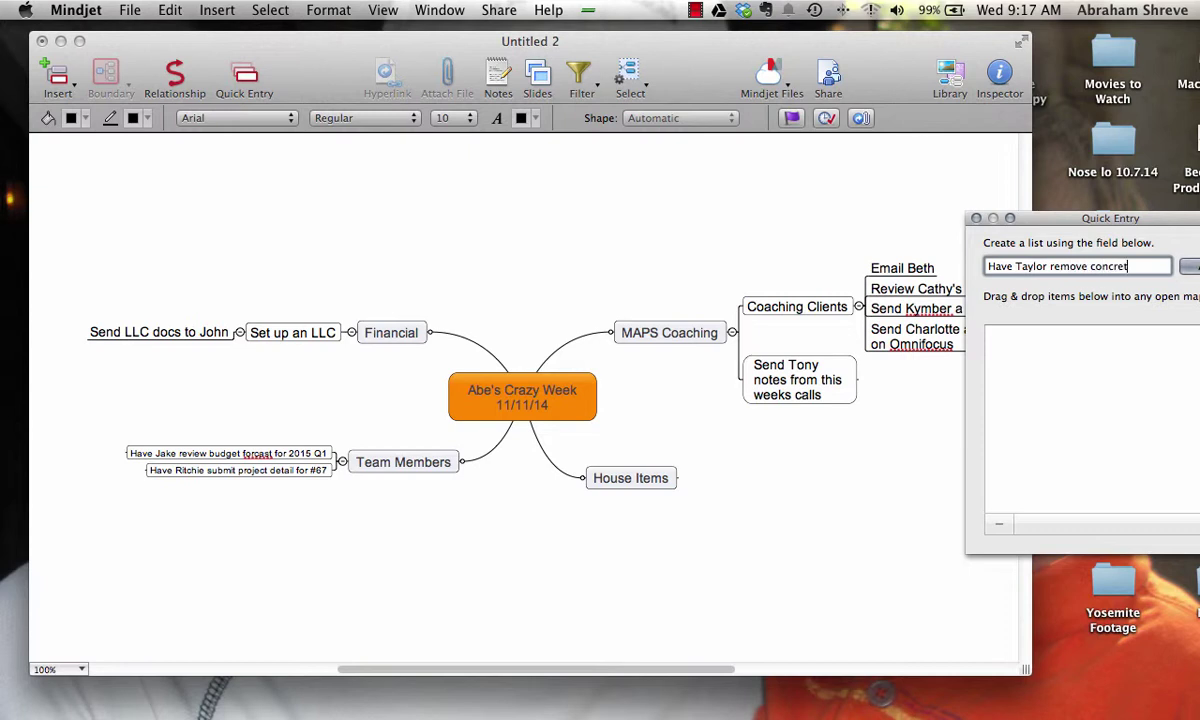
pyautogui.write('rom door')
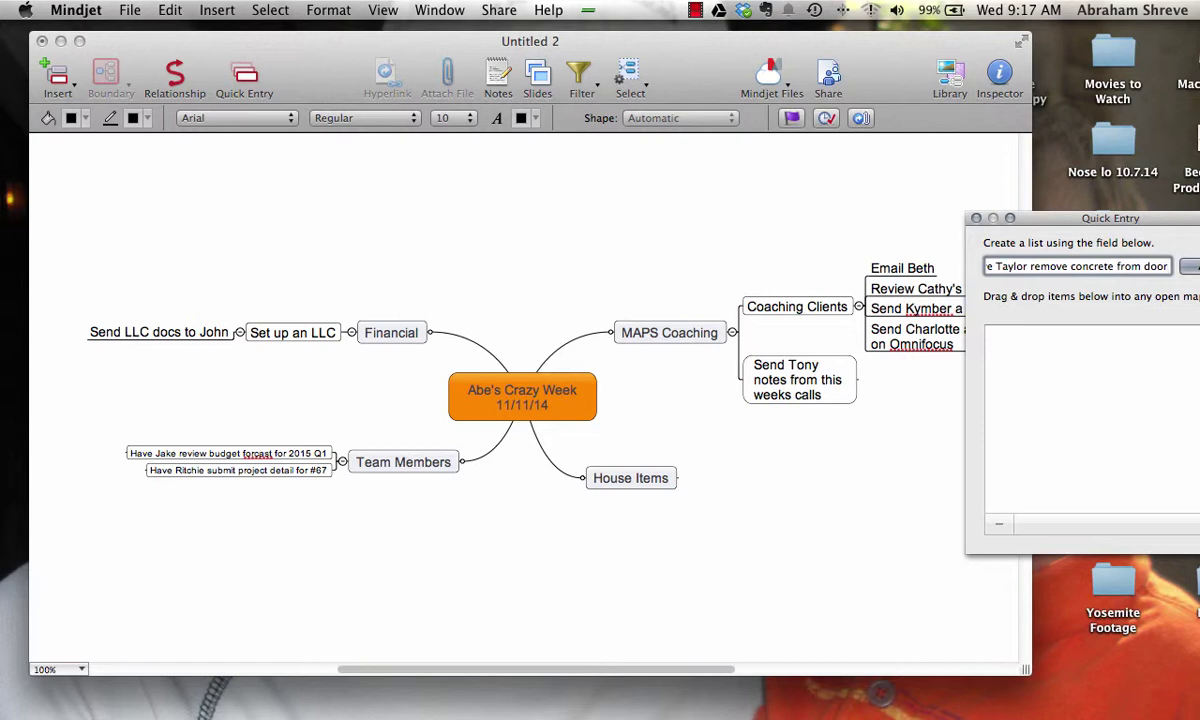
pyautogui.press('Return')
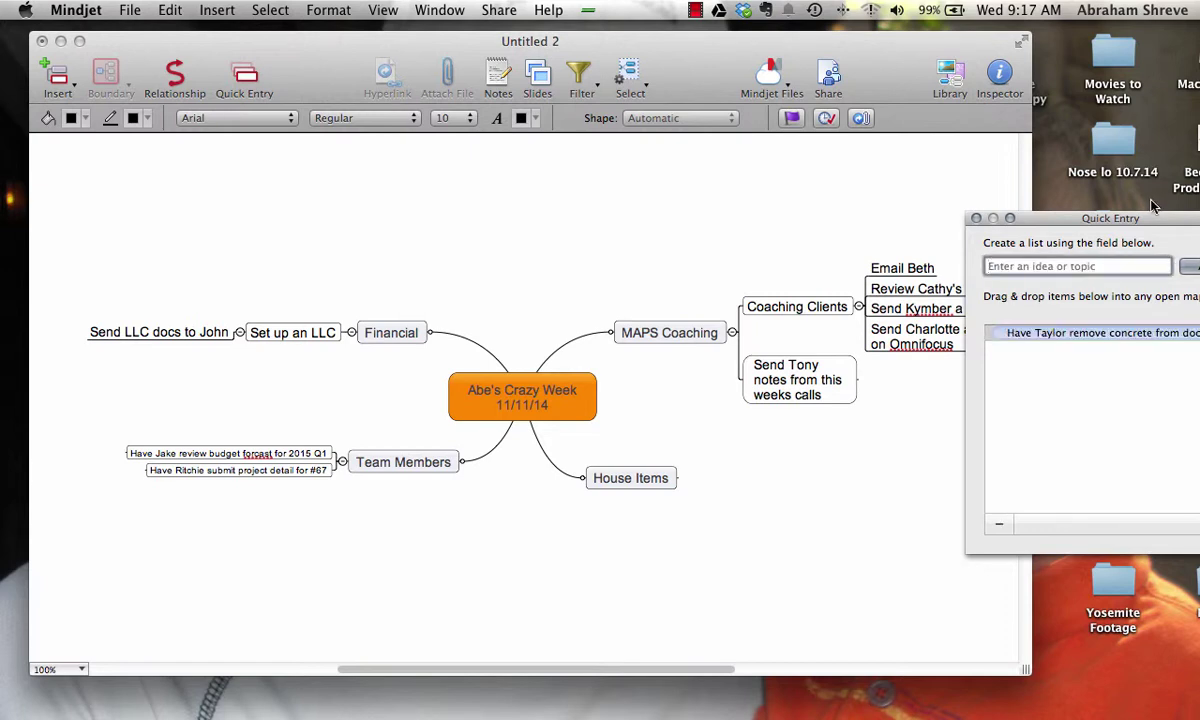
pyautogui.click(1027, 340)
pyautogui.moveTo(1027, 340); pyautogui.dragTo(662, 484)
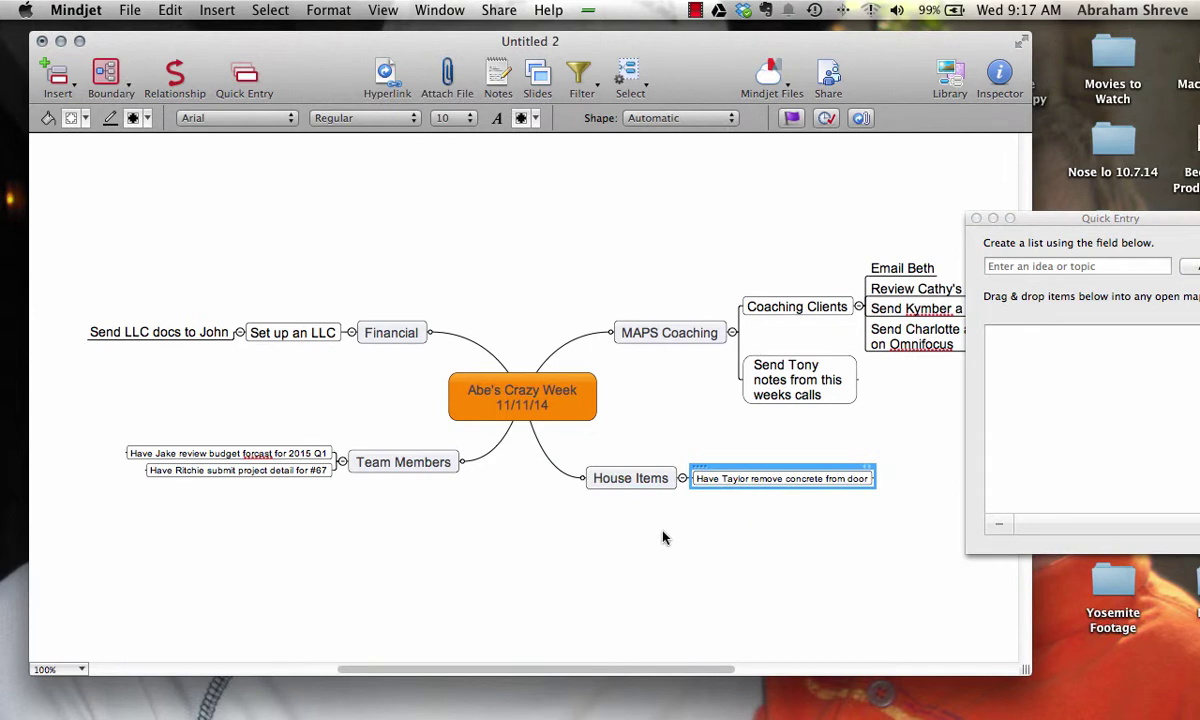
# Open the Markers window and place it and the Quick Entry window clear of the map's branches.
pyautogui.moveTo(1080, 228); pyautogui.dragTo(1158, 205)
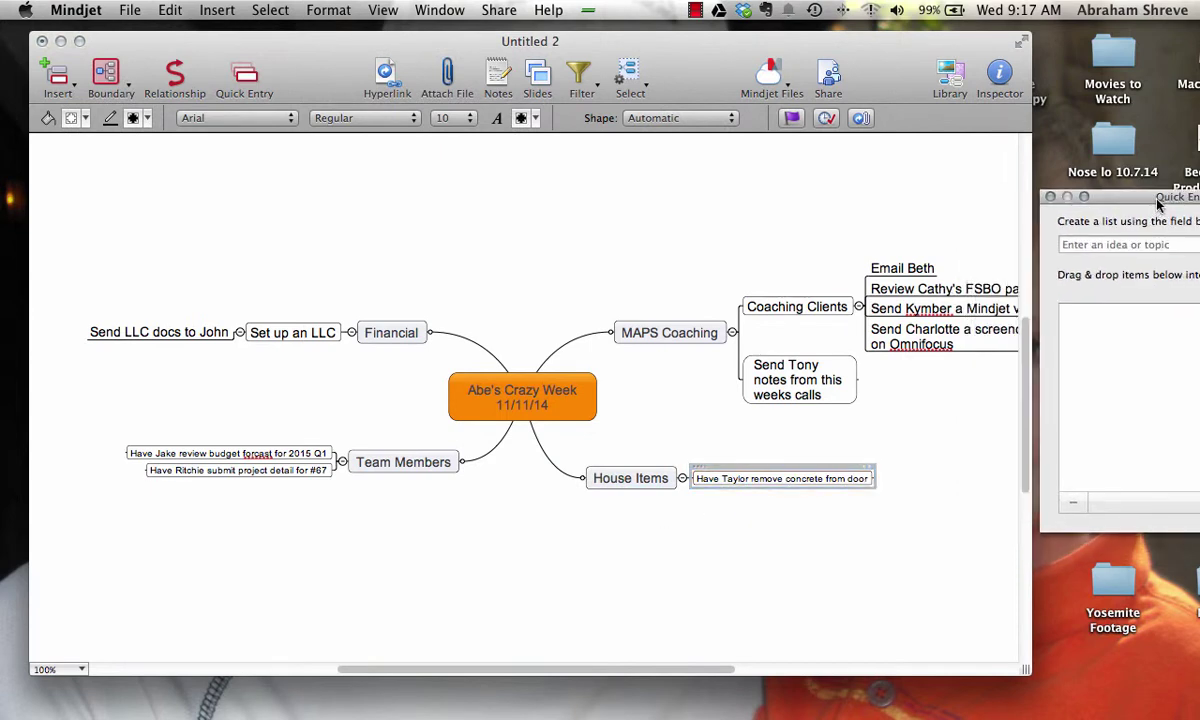
pyautogui.hscroll(3, 588, 316)
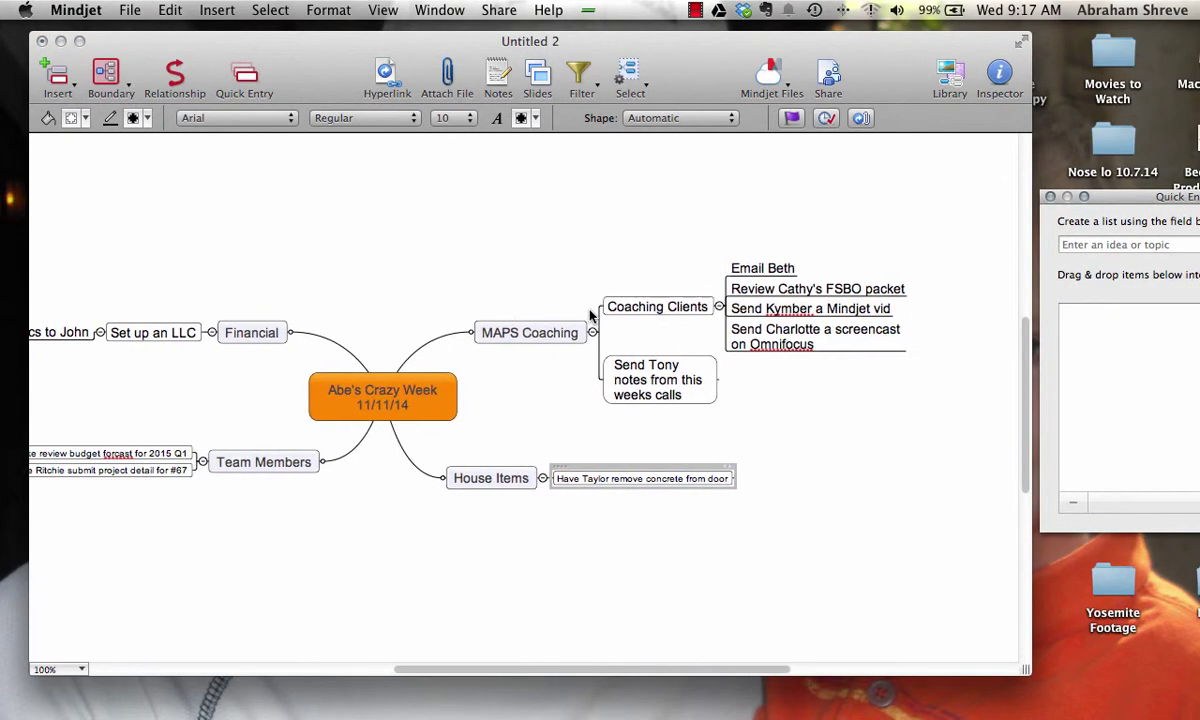
pyautogui.hscroll(-5, 588, 316)
pyautogui.hscroll(3, 588, 316)
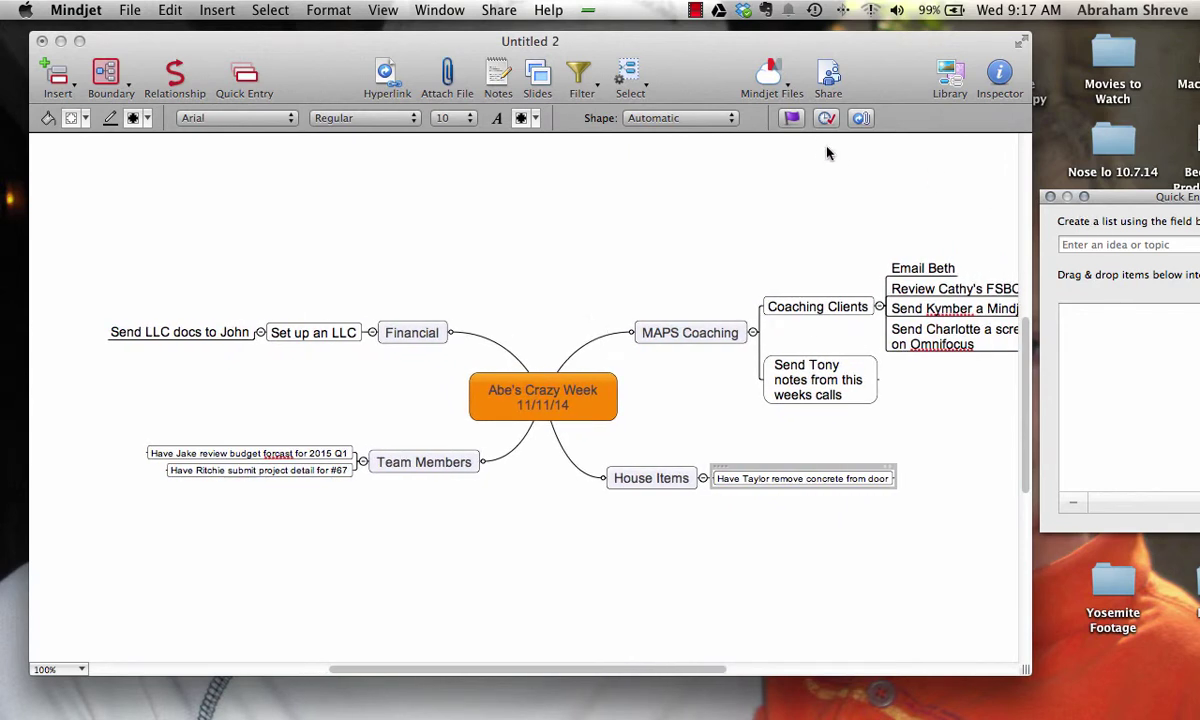
pyautogui.click(791, 118)
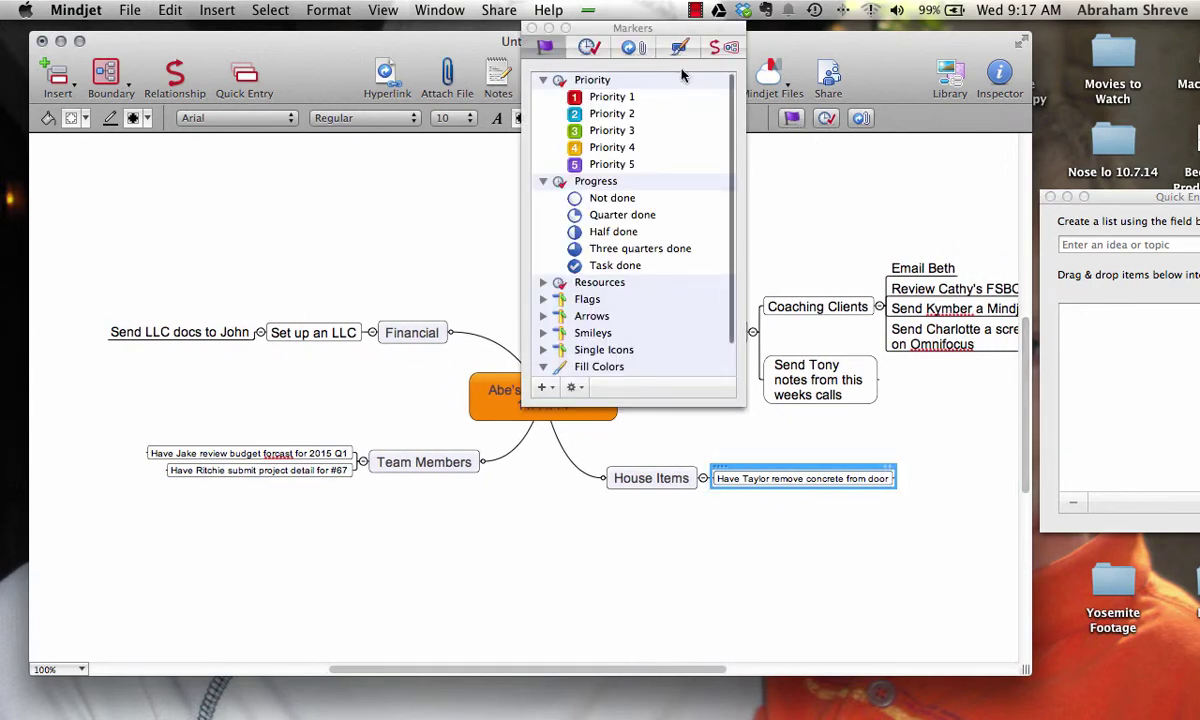
pyautogui.moveTo(536, 32); pyautogui.dragTo(1101, 82)
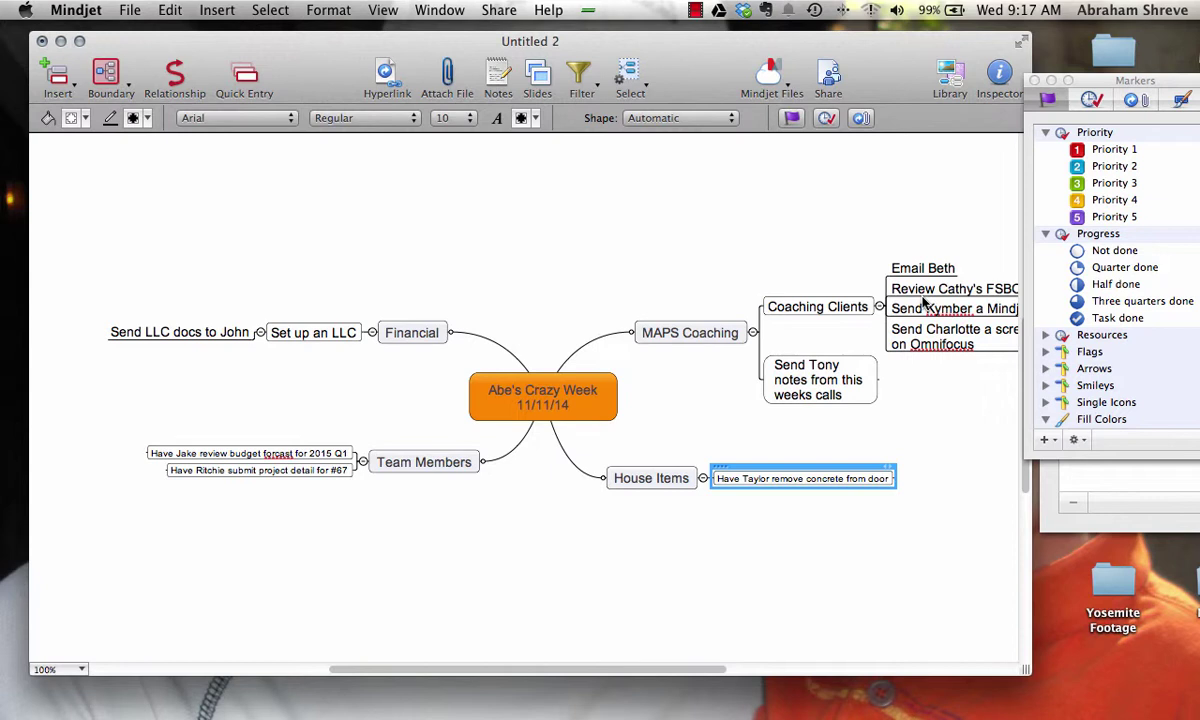
# Mark the Coaching Clients topic as Priority 1.
pyautogui.hscroll(3, 924, 301)
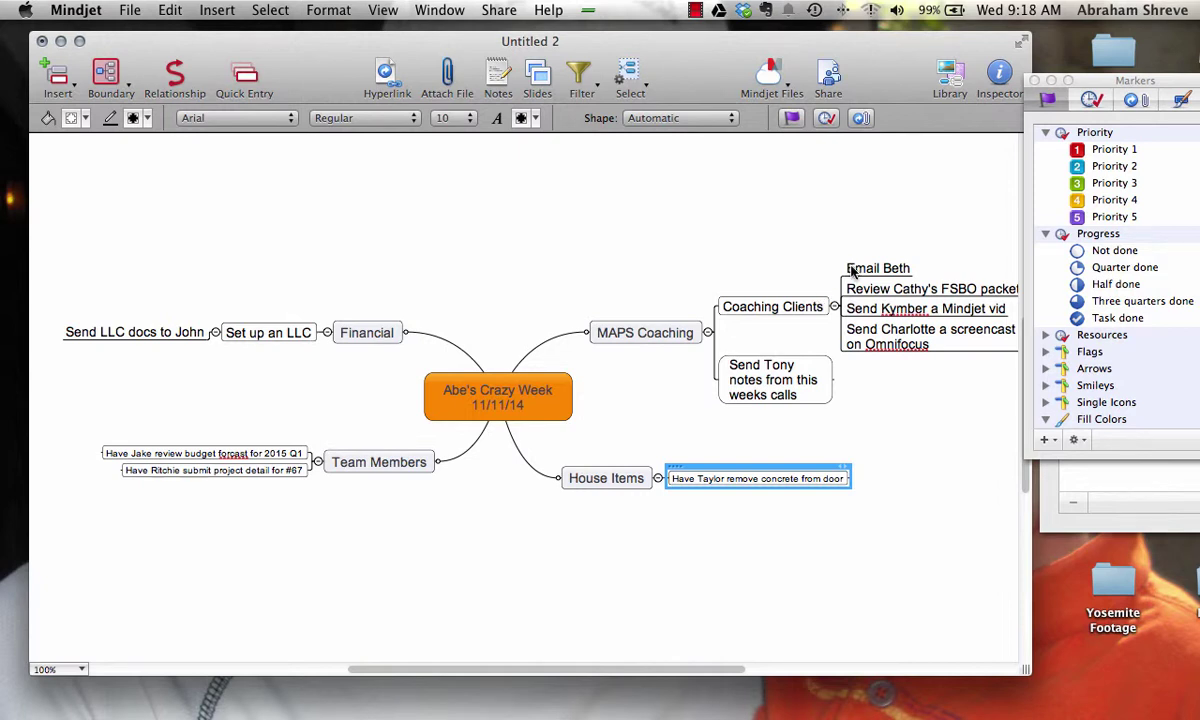
pyautogui.scroll(-1, 863, 260)
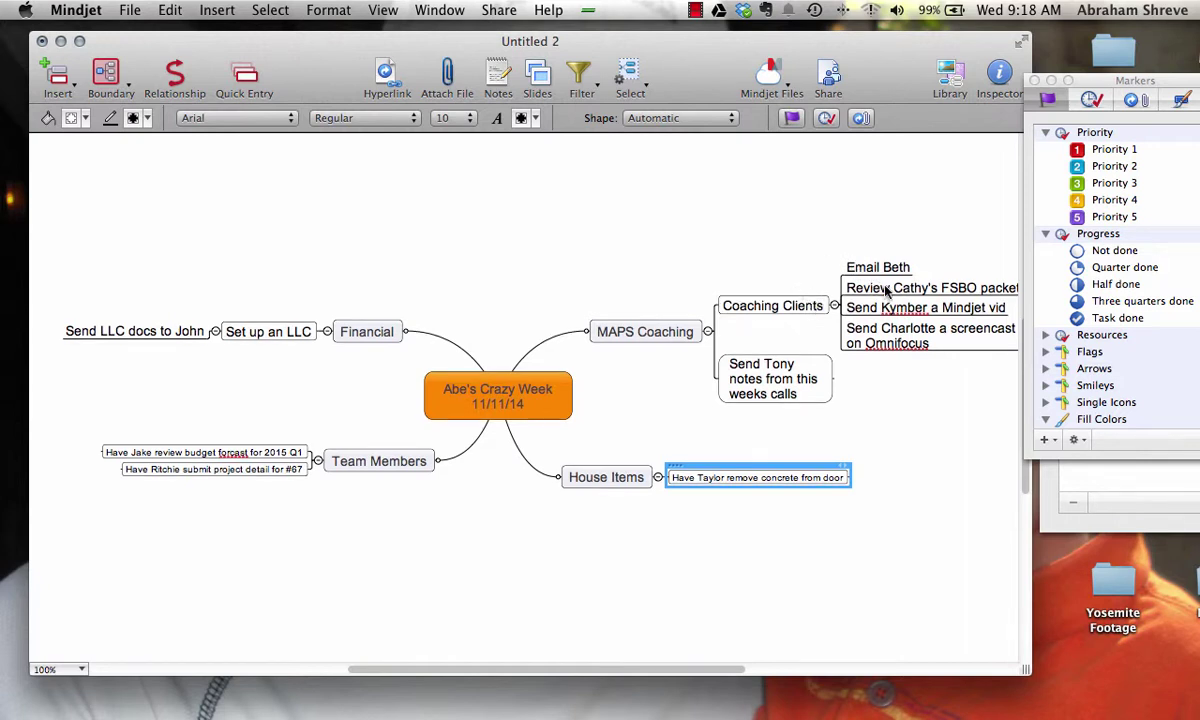
pyautogui.moveTo(1077, 149)
pyautogui.mouseDown()
pyautogui.moveTo(998, 146)
pyautogui.moveTo(778, 256)
pyautogui.moveTo(733, 306)
pyautogui.mouseUp()
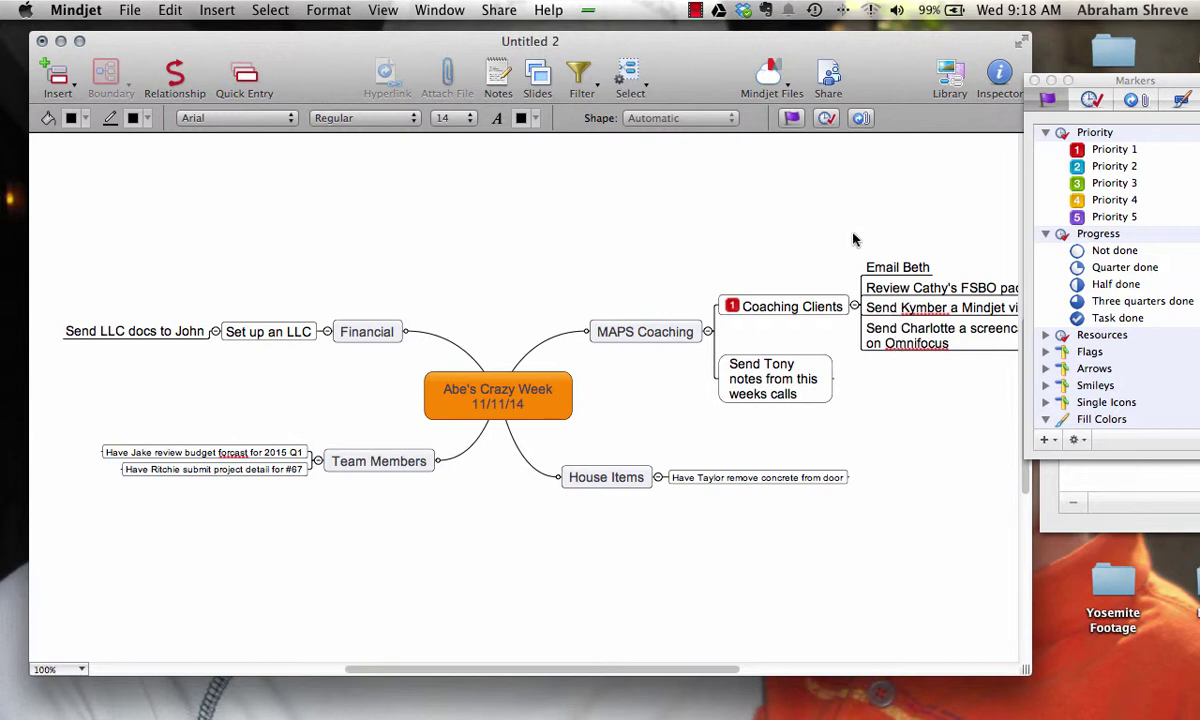
# Mark the four tasks under Coaching Clients with Priority 1, 2, 3 and 4 in their listed order.
pyautogui.hscroll(3, 855, 196)
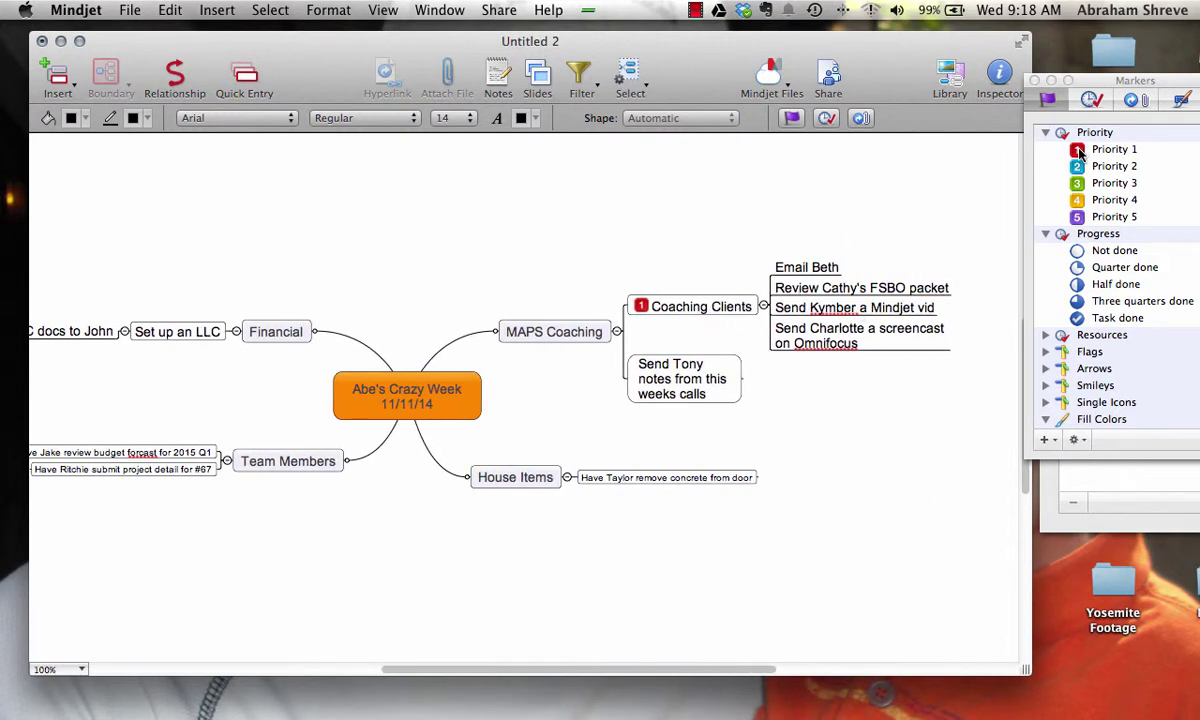
pyautogui.moveTo(1078, 150)
pyautogui.mouseDown()
pyautogui.moveTo(1010, 145)
pyautogui.moveTo(785, 262)
pyautogui.mouseUp()
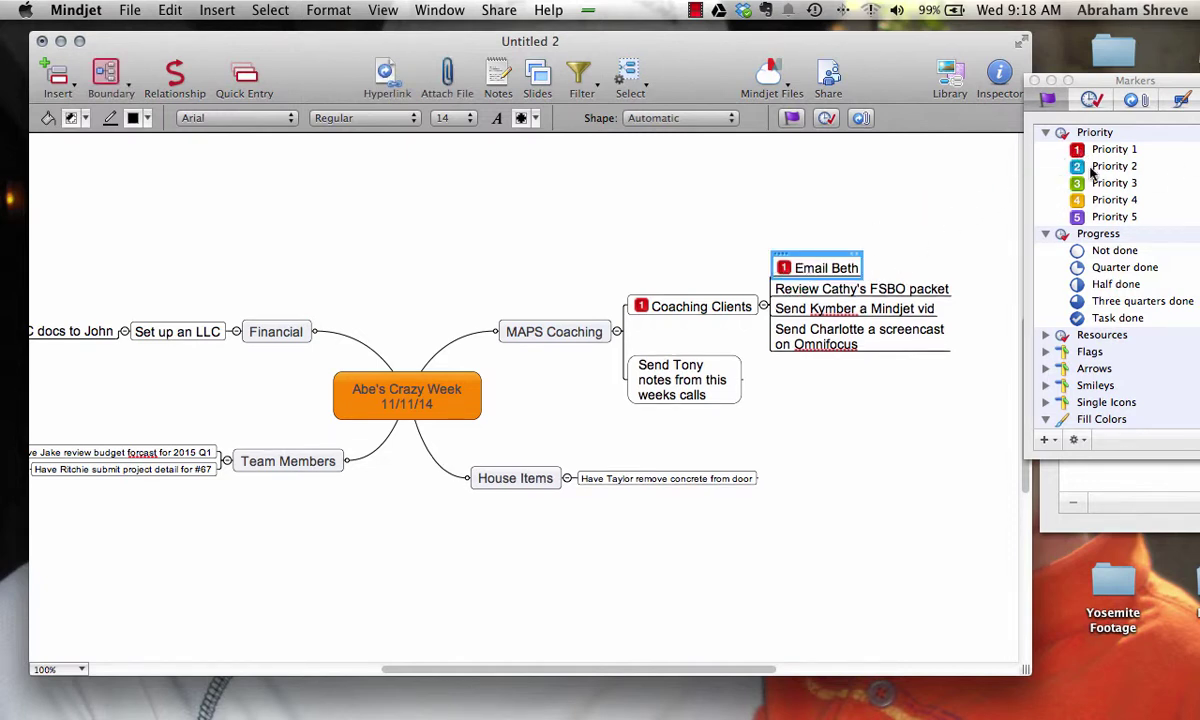
pyautogui.moveTo(1092, 172)
pyautogui.mouseDown()
pyautogui.moveTo(968, 173)
pyautogui.moveTo(770, 278)
pyautogui.moveTo(784, 290)
pyautogui.mouseUp()
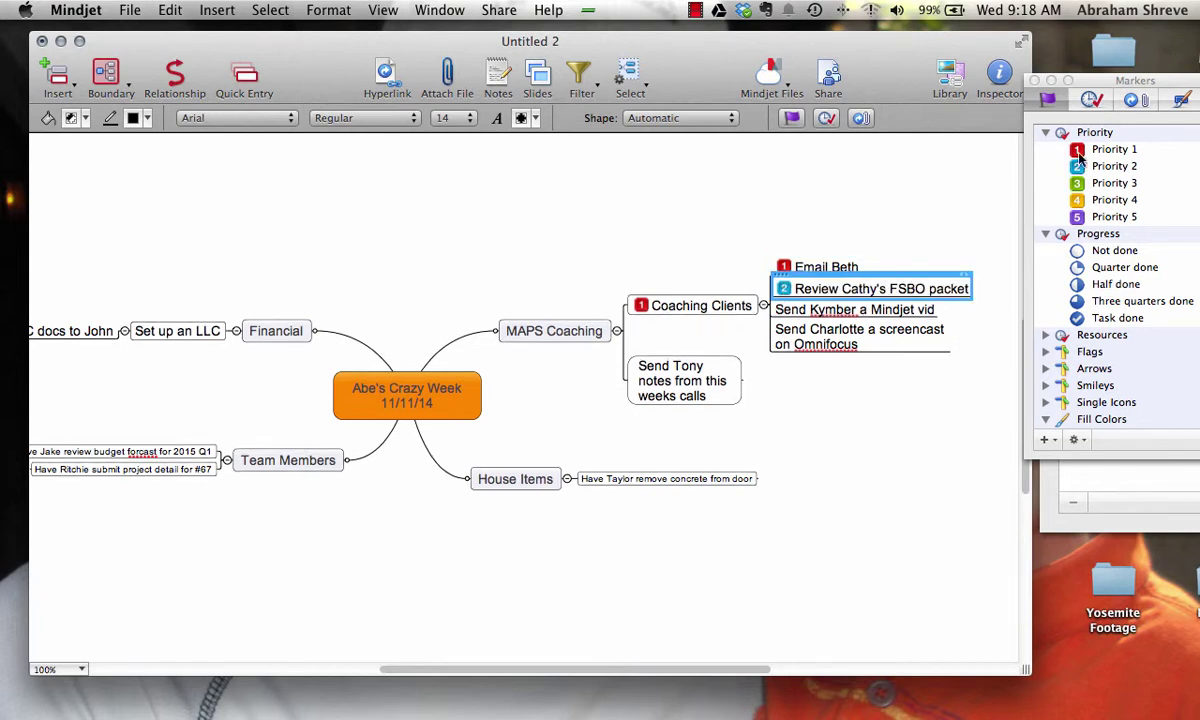
pyautogui.moveTo(1077, 190)
pyautogui.mouseDown()
pyautogui.moveTo(1012, 180)
pyautogui.moveTo(840, 238)
pyautogui.moveTo(784, 311)
pyautogui.mouseUp()
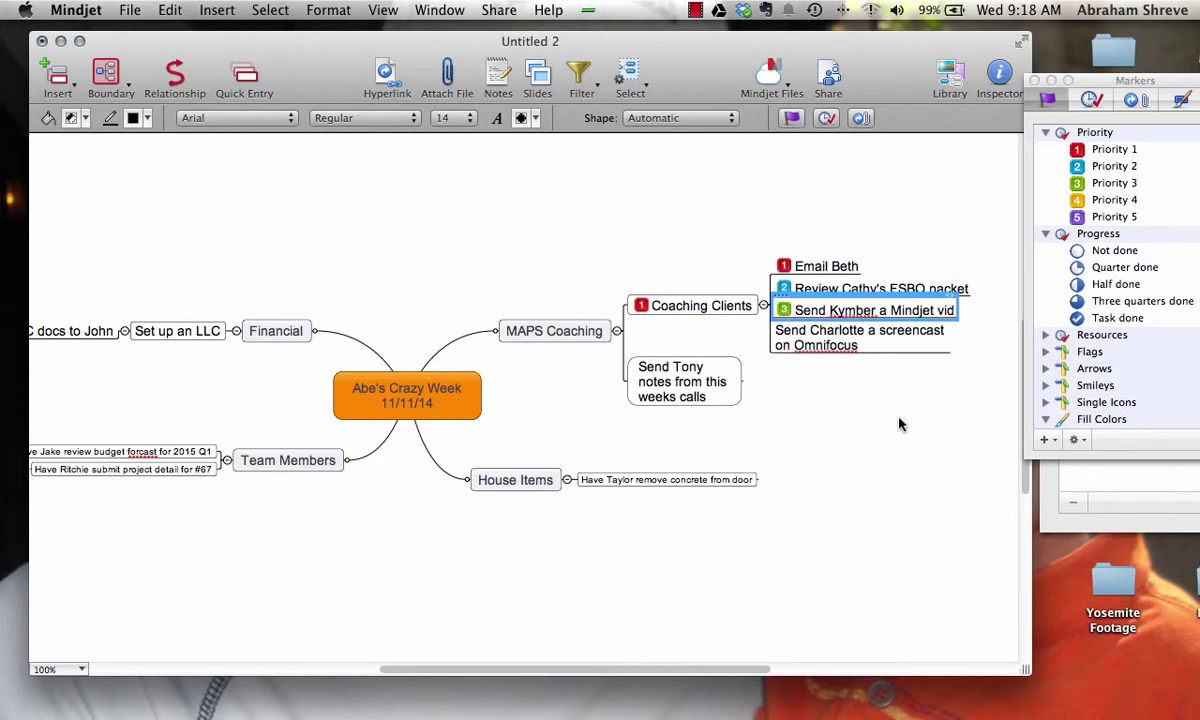
pyautogui.moveTo(1077, 199)
pyautogui.mouseDown()
pyautogui.moveTo(1018, 192)
pyautogui.moveTo(860, 310)
pyautogui.moveTo(845, 342)
pyautogui.mouseUp()
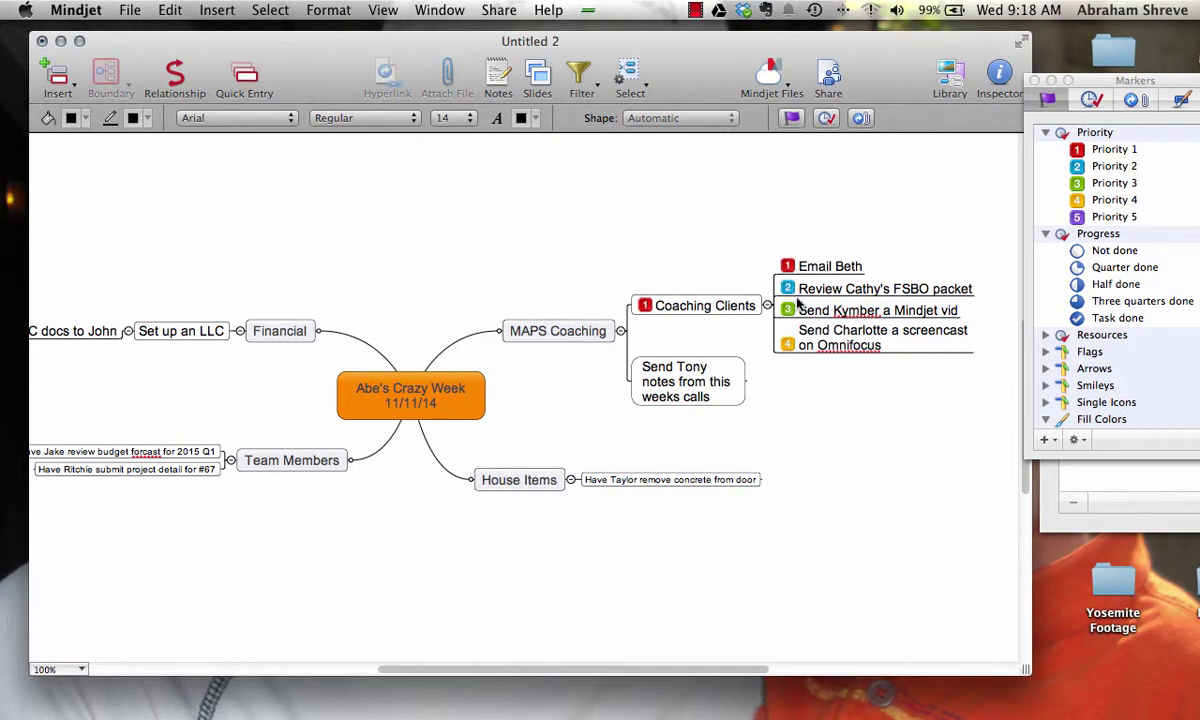
pyautogui.scroll(-3, 675, 338)
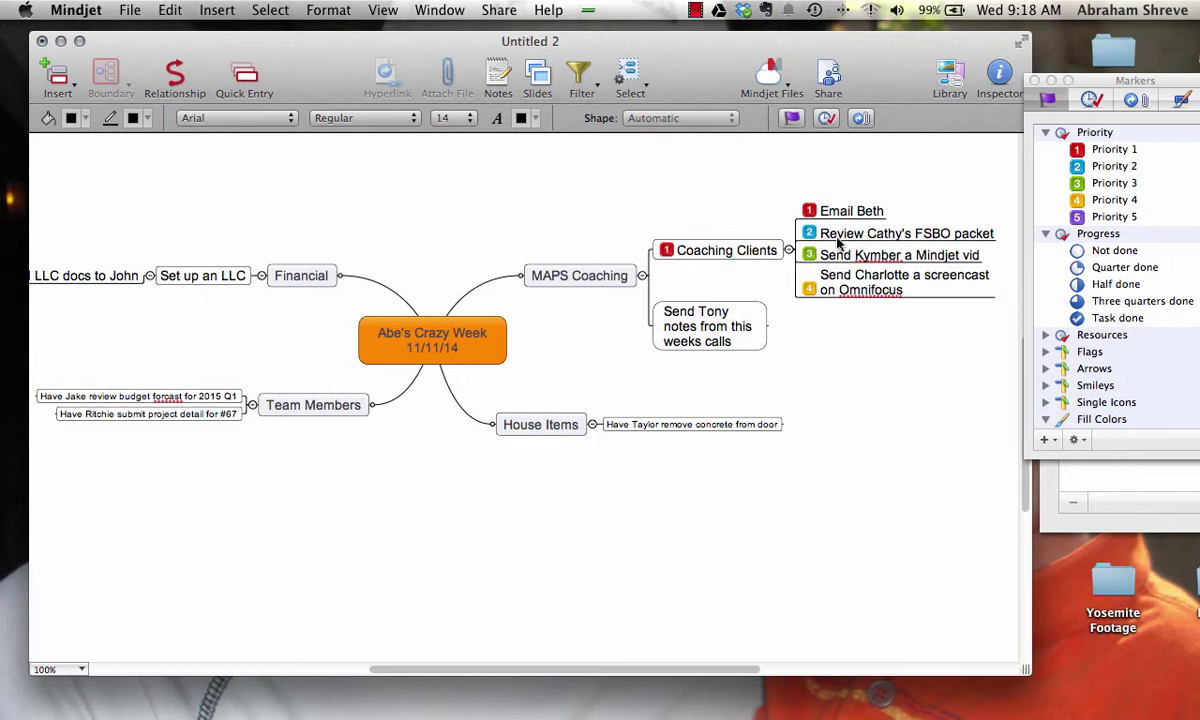
# Mark the Mindjet vid task under Coaching Clients with the Task done progress marker.
pyautogui.click(870, 255)
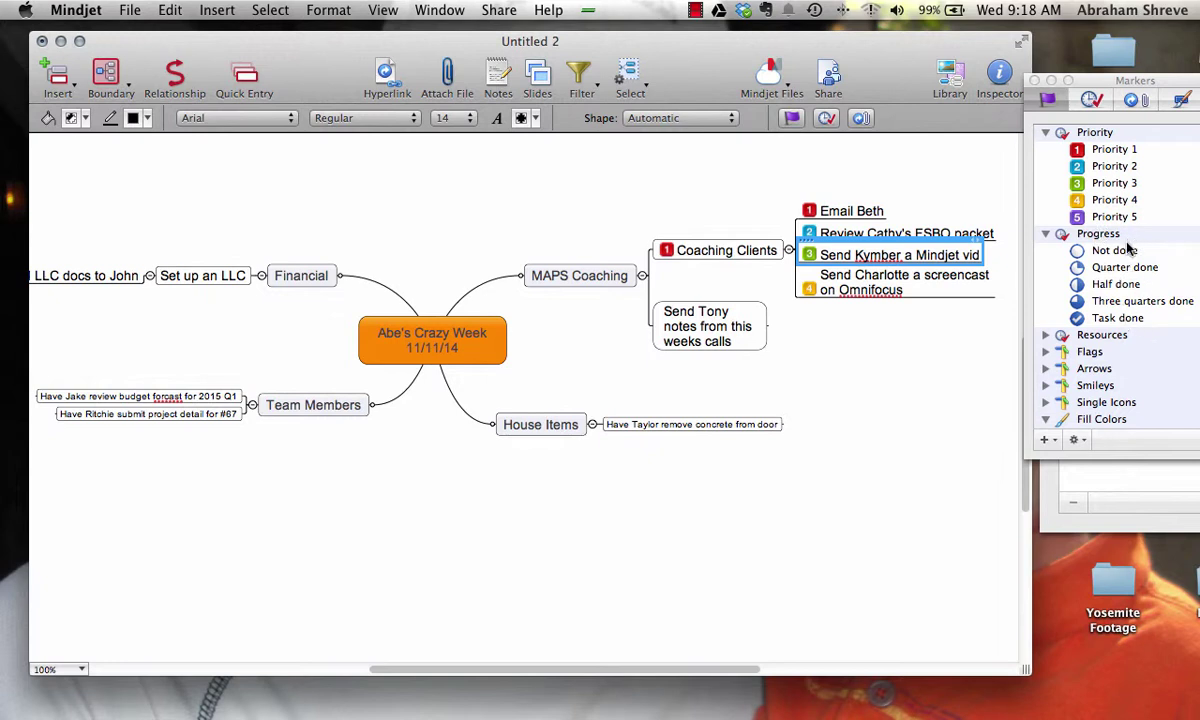
pyautogui.click(1078, 319)
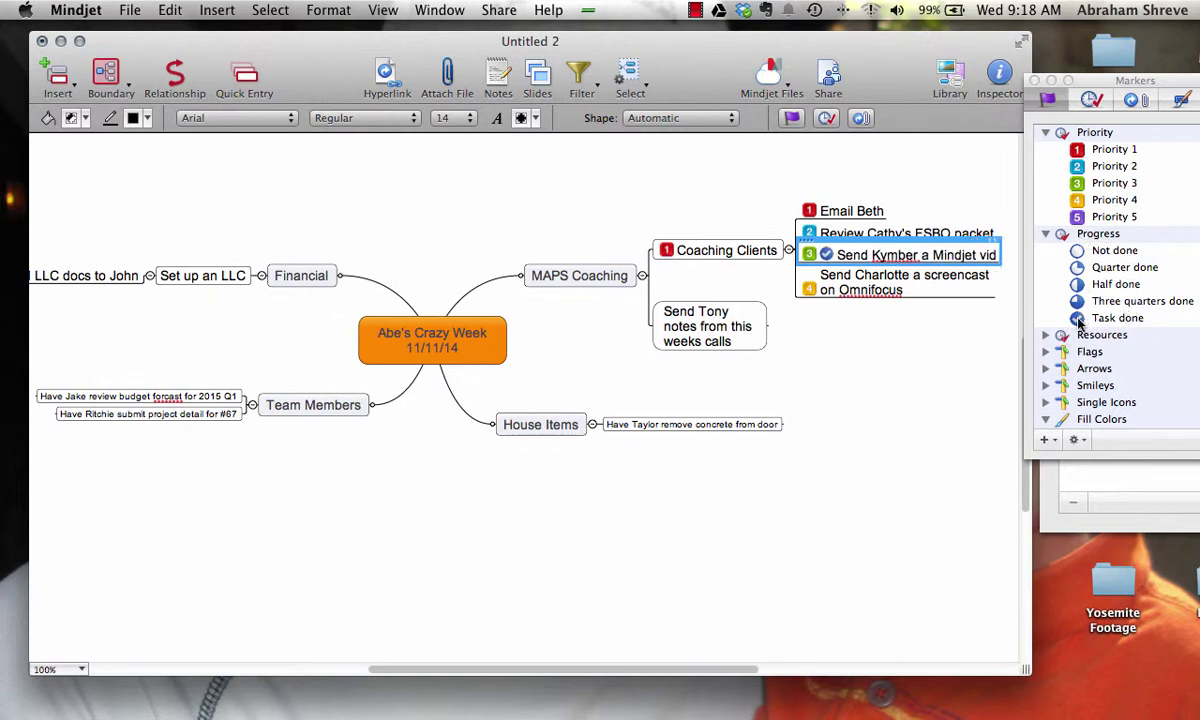
pyautogui.click(892, 436)
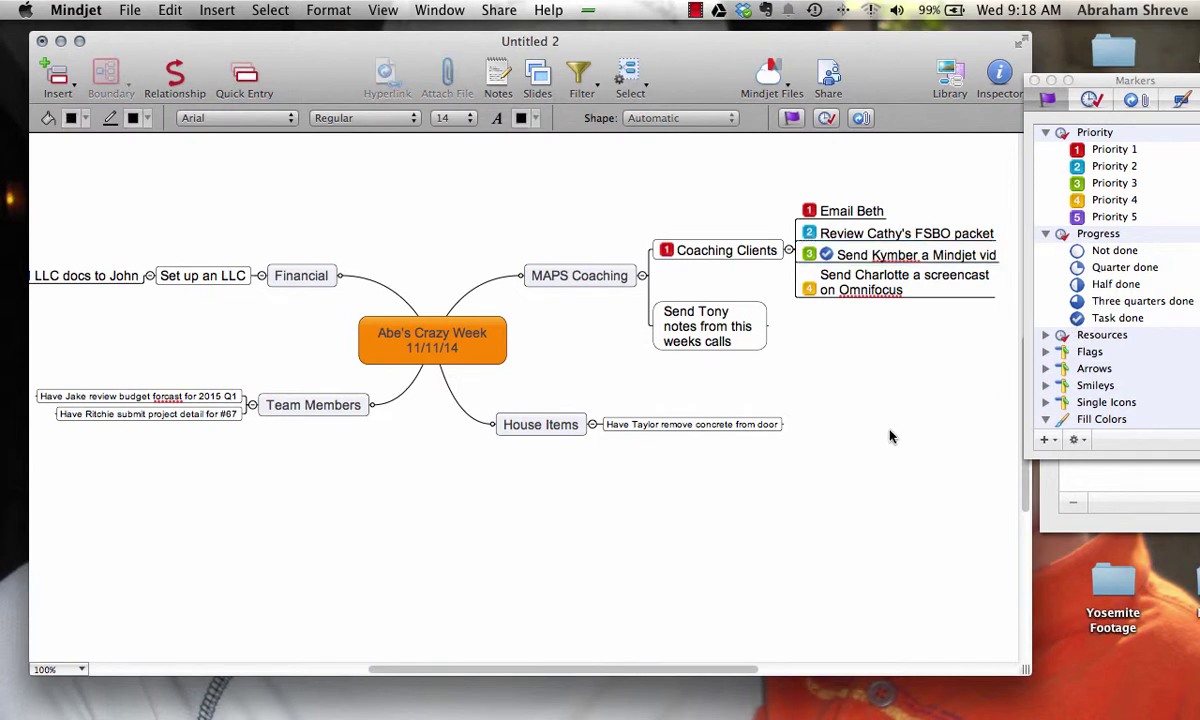
# Try to delete the priority marker from the Mindjet vid task, and undo the deletion of the topic.
pyautogui.click(808, 256)
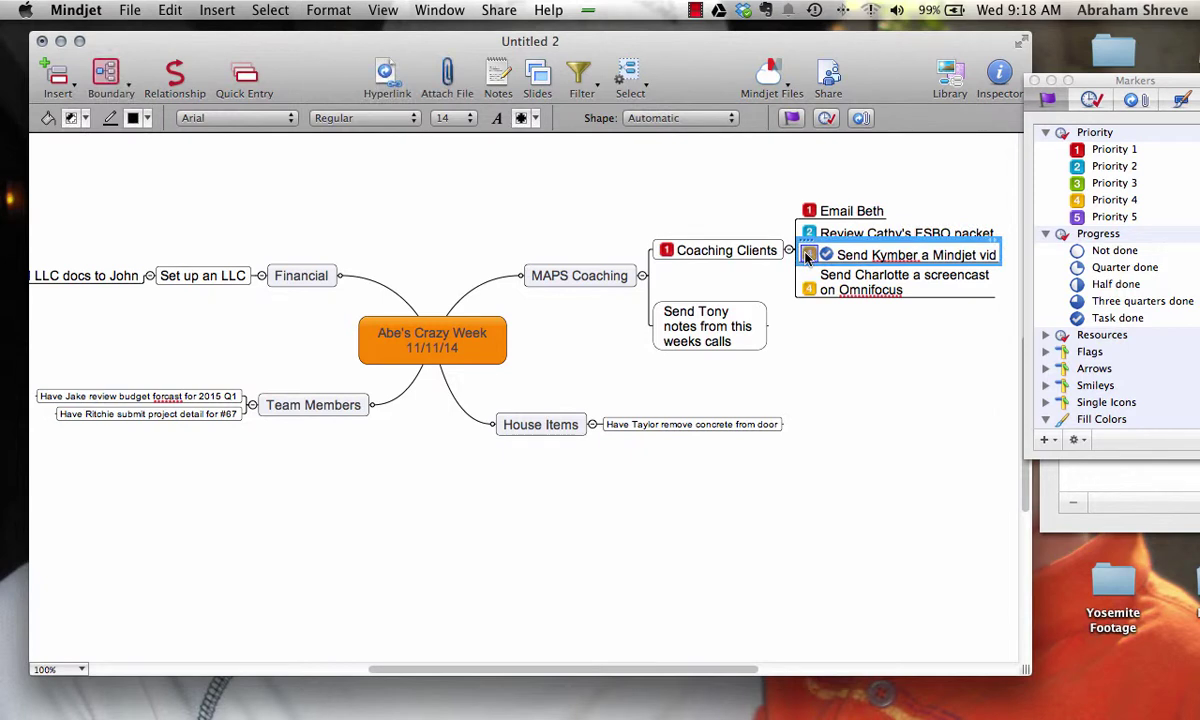
pyautogui.press('Delete')
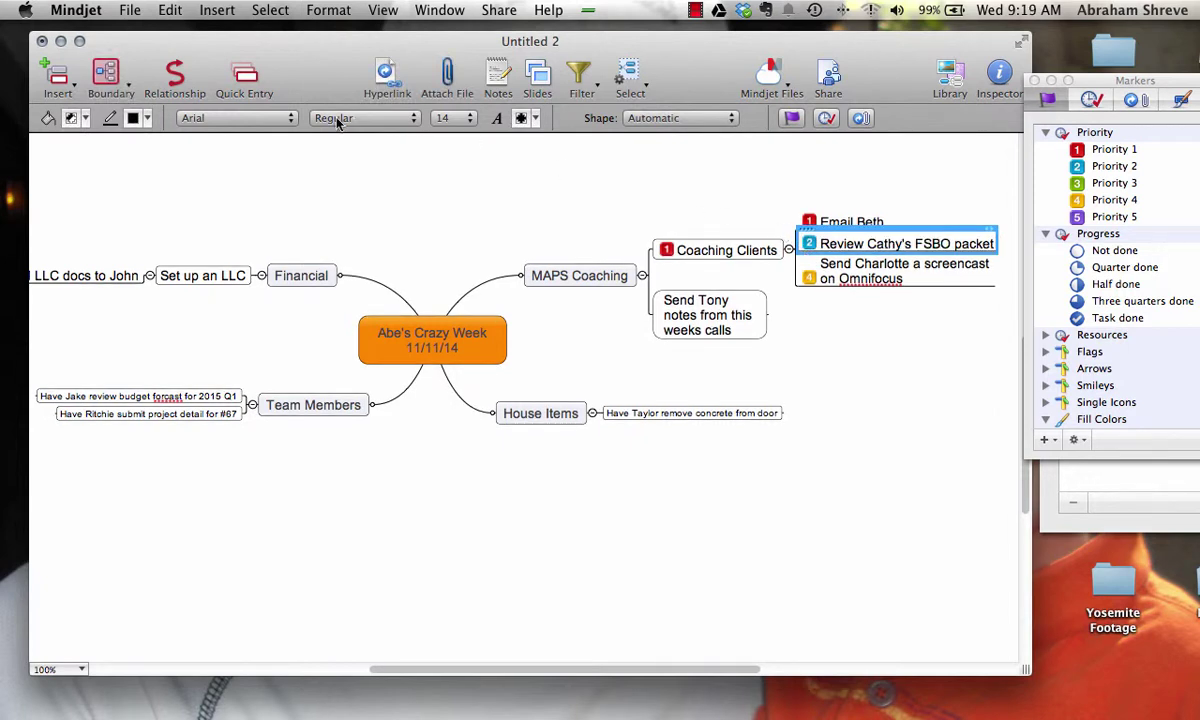
pyautogui.click(172, 12)
pyautogui.click(185, 33)
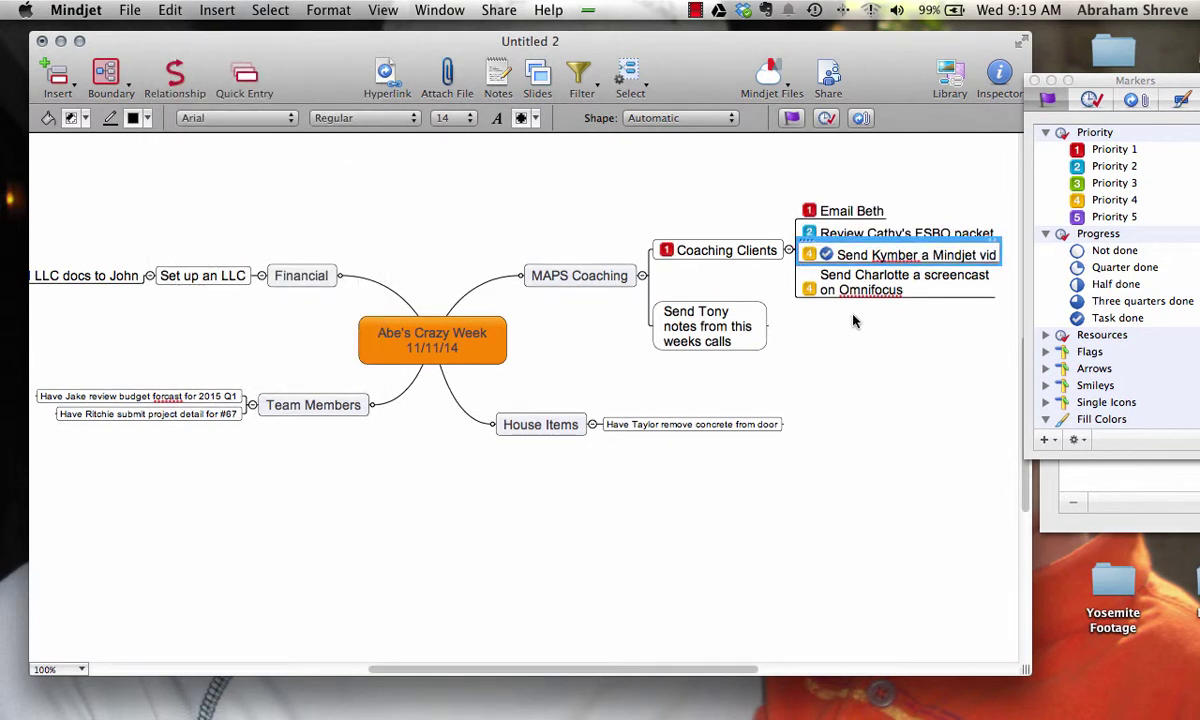
# Remove the priority marker from the Mindjet vid task, keeping its Task done marker.
pyautogui.click(809, 255)
pyautogui.rightClick(809, 257)
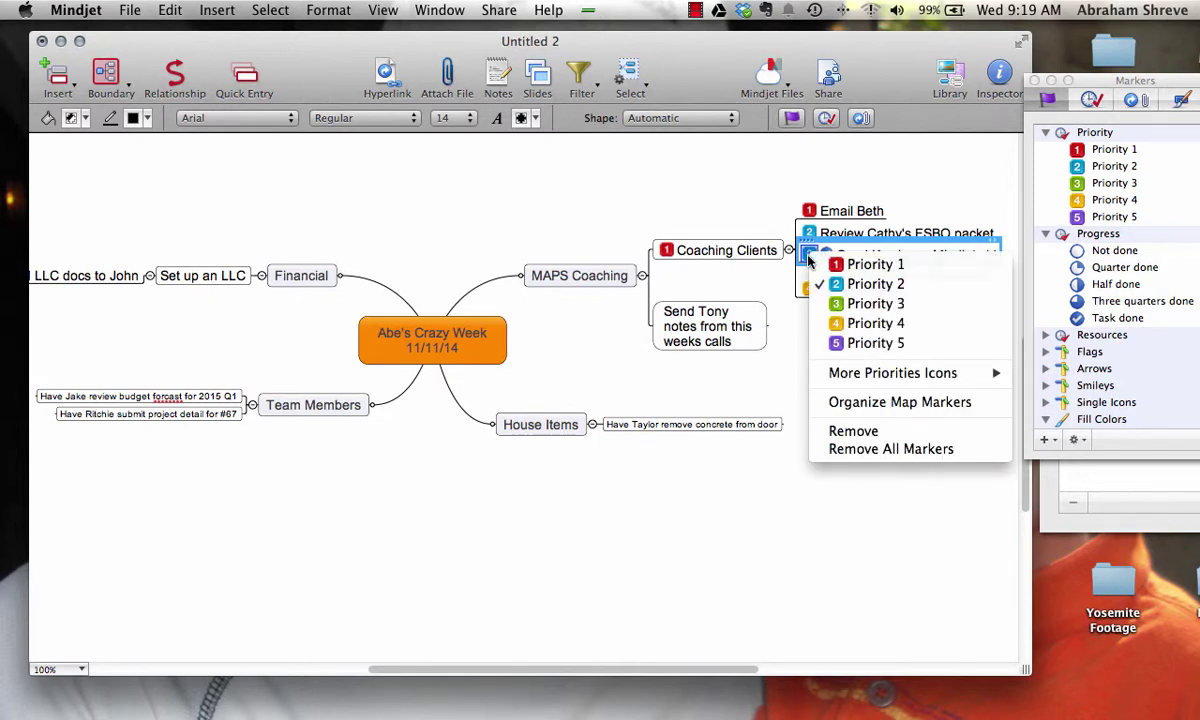
pyautogui.click(880, 437)
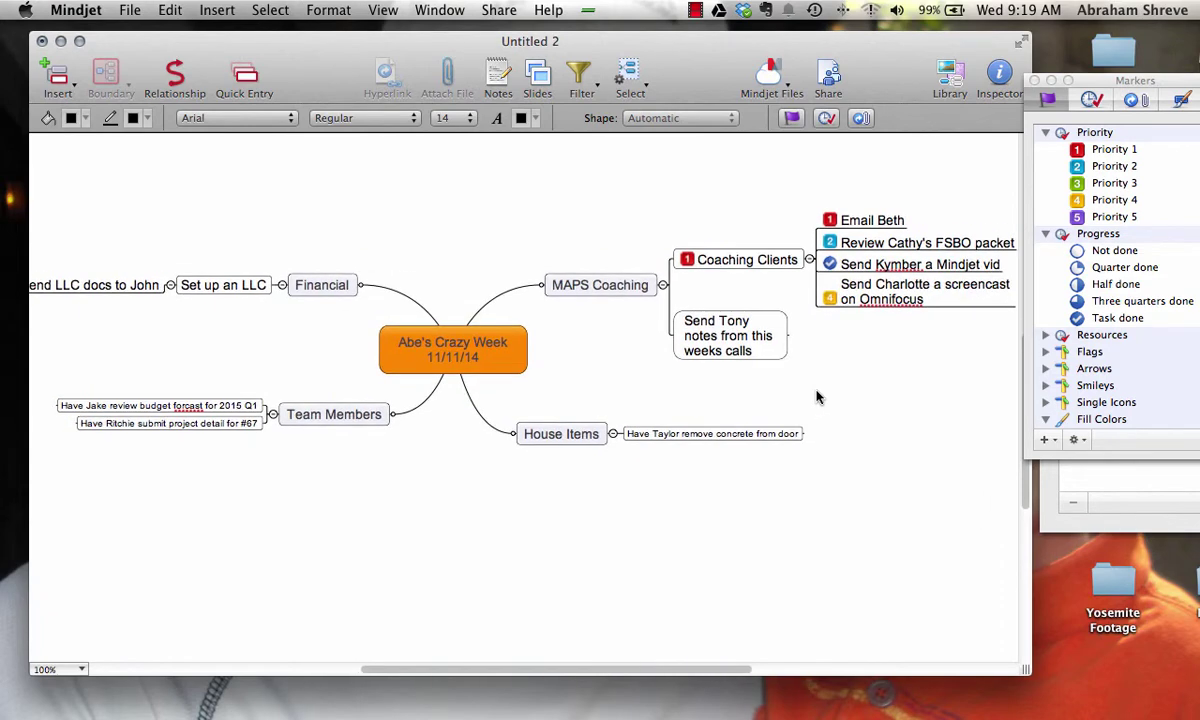
pyautogui.click(126, 11)
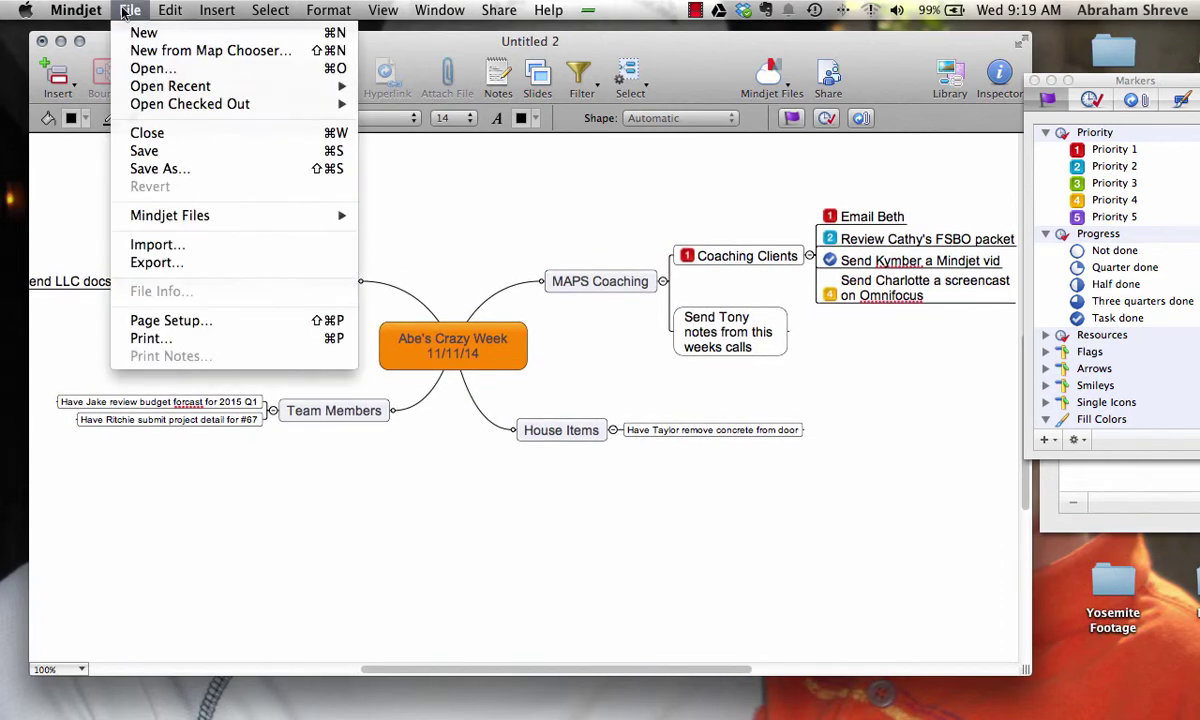
pyautogui.click(455, 195)
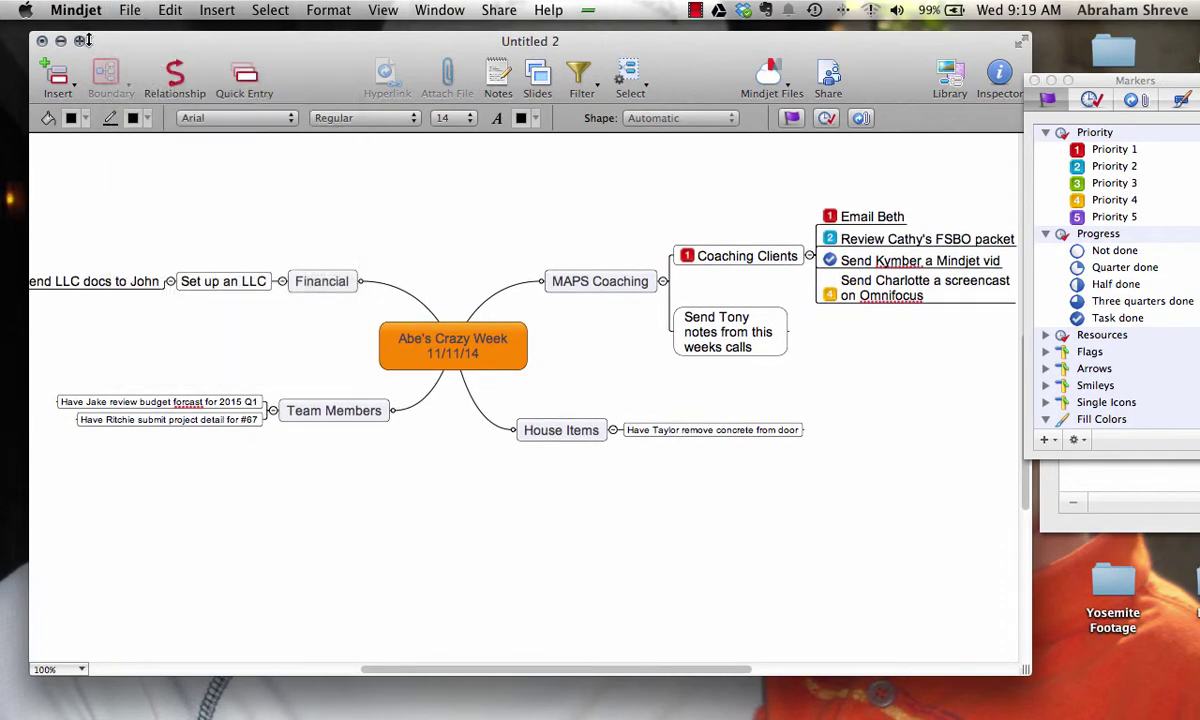
# Switch to Adobe Reader and enlarge the window of Becoming a Productivity Ninja (1).pdf to examine the example mind map.
pyautogui.click(3, 115)
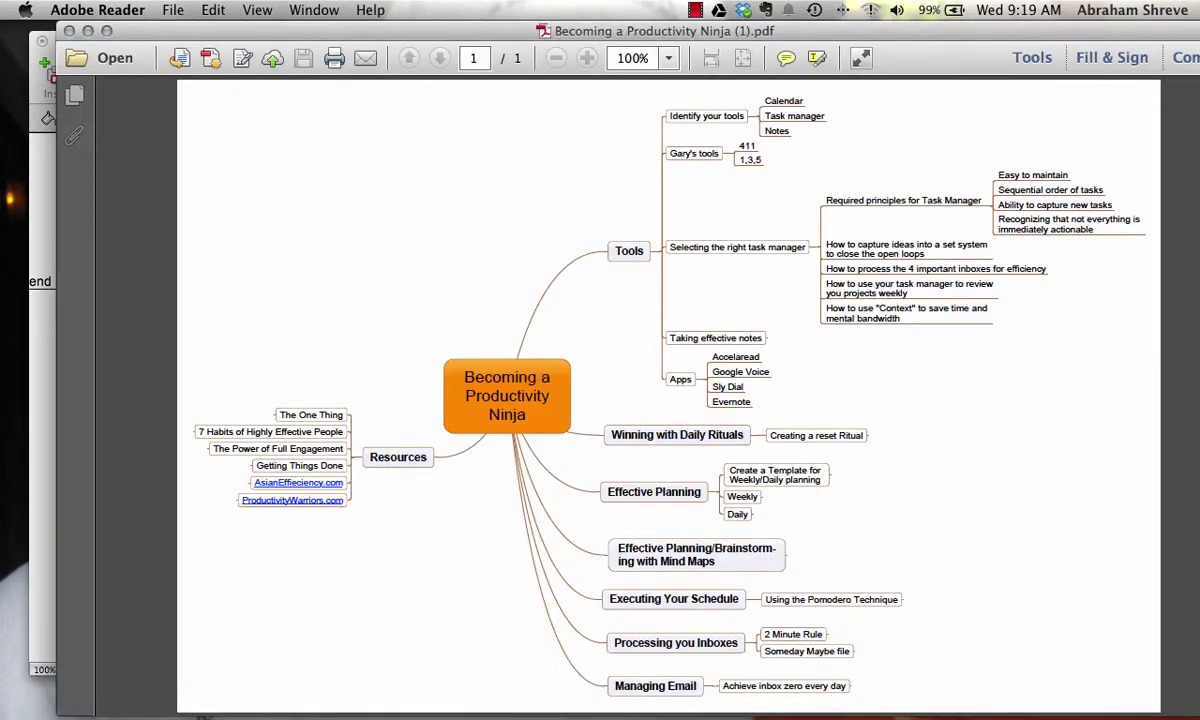
pyautogui.doubleClick(901, 28)
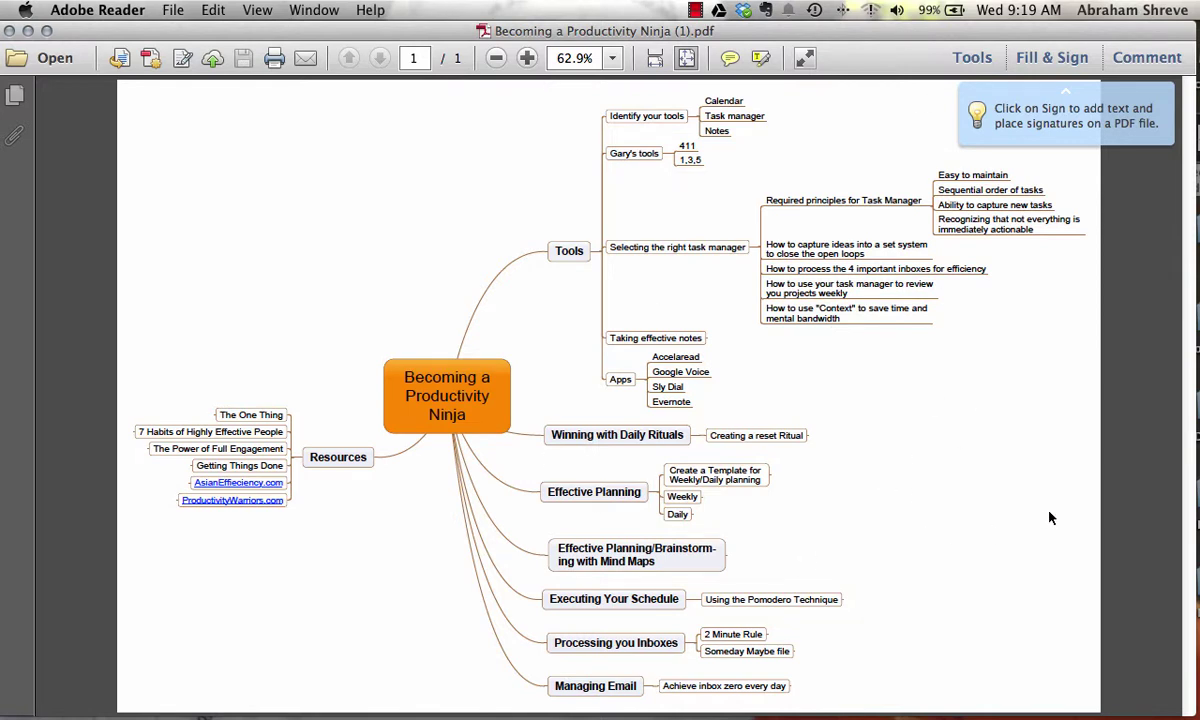
pyautogui.moveTo(819, 32); pyautogui.dragTo(809, 32)
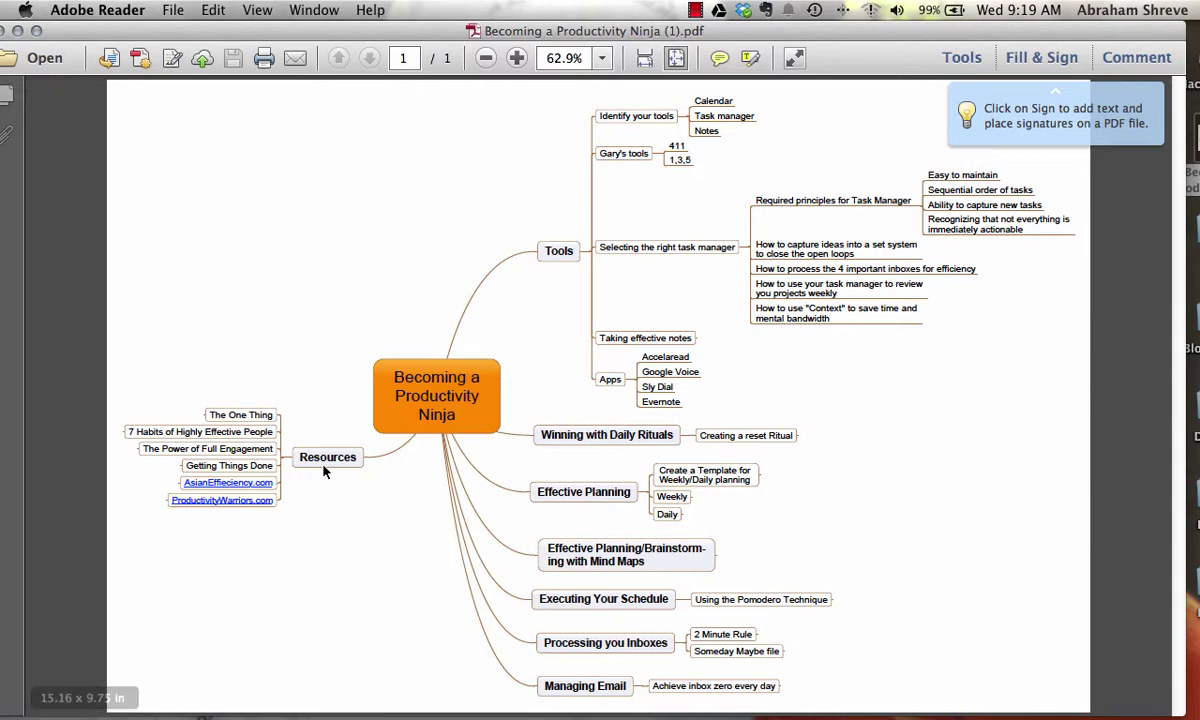
# Minimize the Becoming a Productivity Ninja PDF and look over the branches of the crazy week mind map.
pyautogui.moveTo(203, 40)
pyautogui.mouseDown()
pyautogui.moveTo(265, 34)
pyautogui.moveTo(218, 30)
pyautogui.mouseUp()
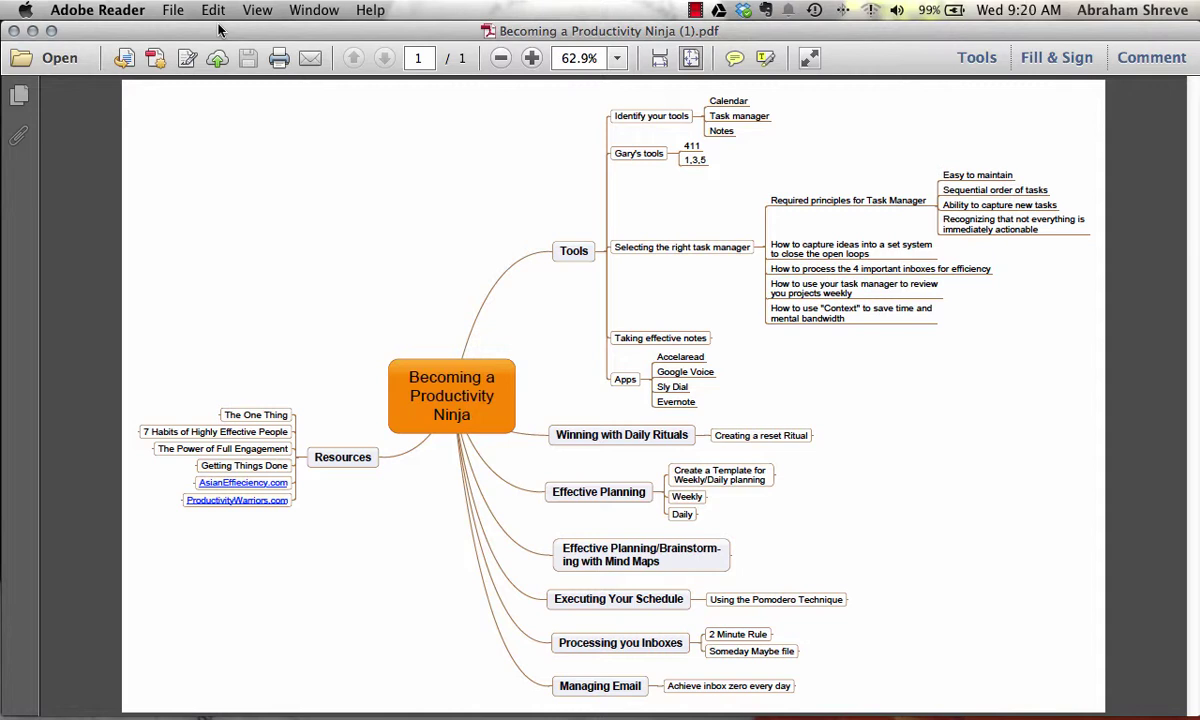
pyautogui.click(32, 32)
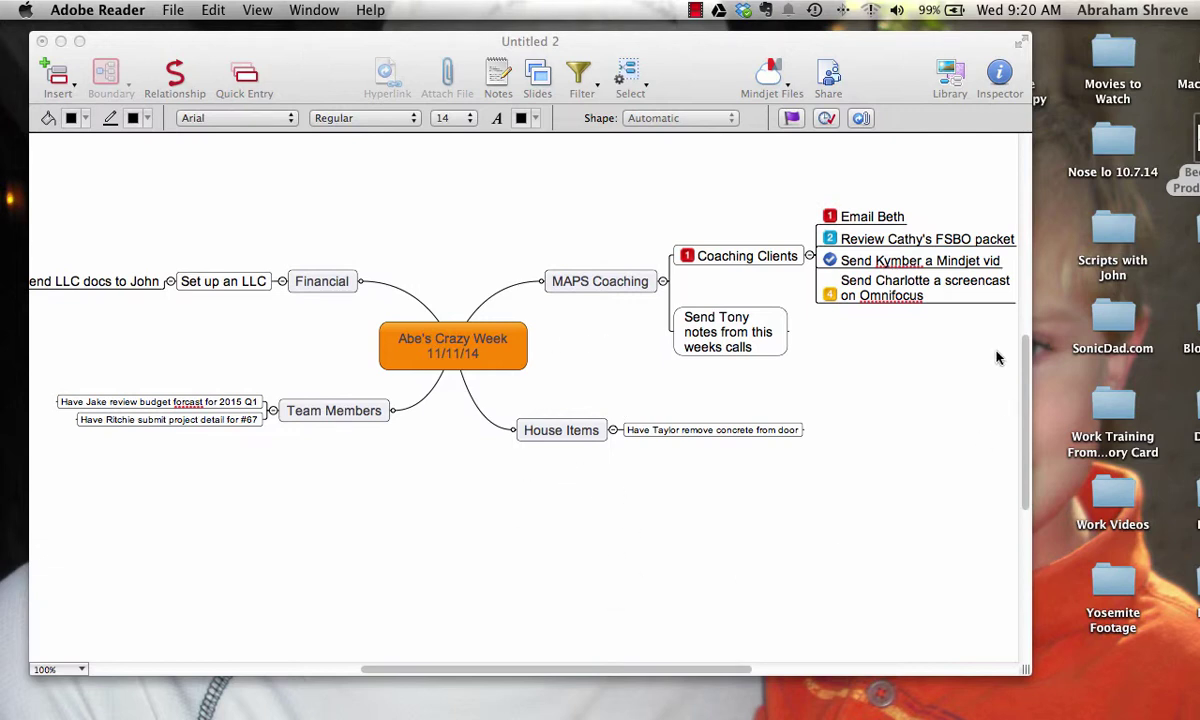
pyautogui.hscroll(-2, 349, 434)
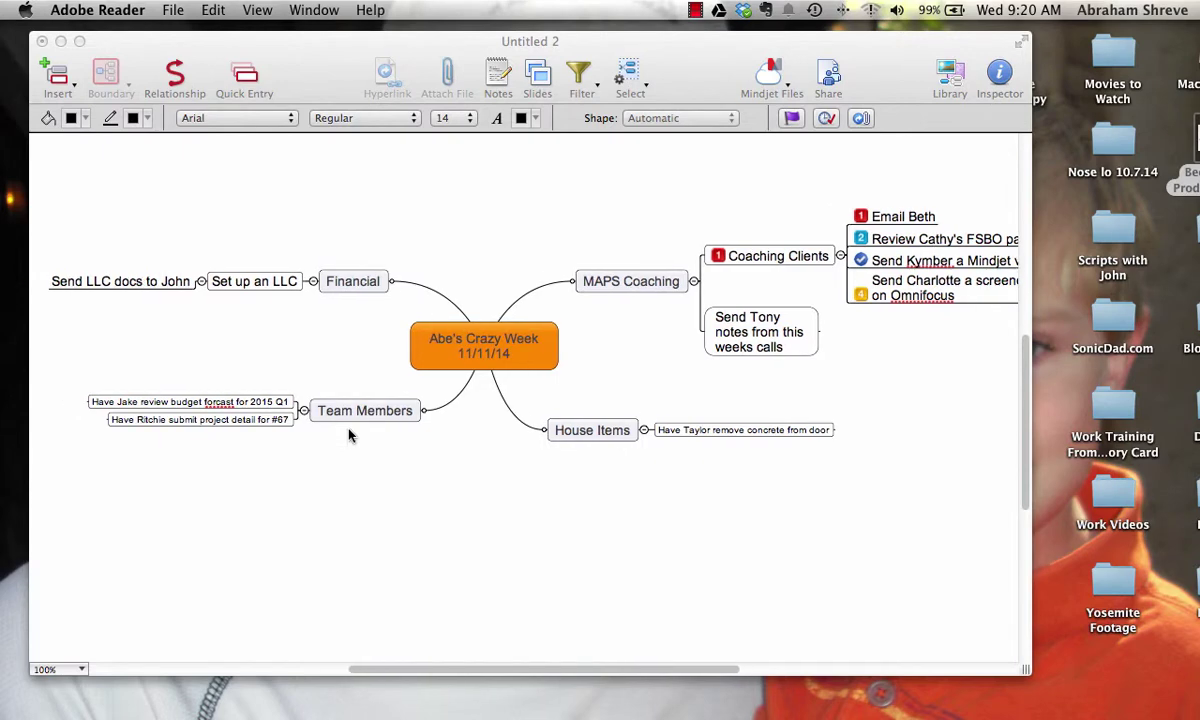
pyautogui.hscroll(4, 349, 434)
pyautogui.hscroll(-2, 349, 434)
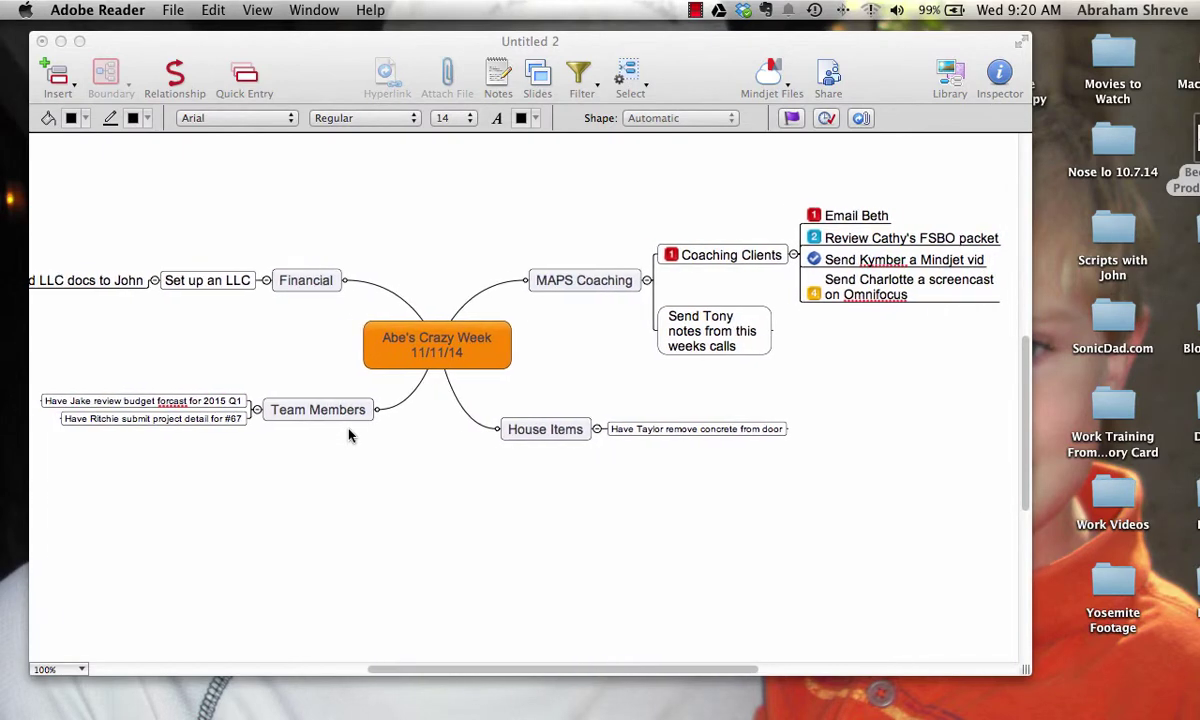
pyautogui.hscroll(-1, 349, 434)
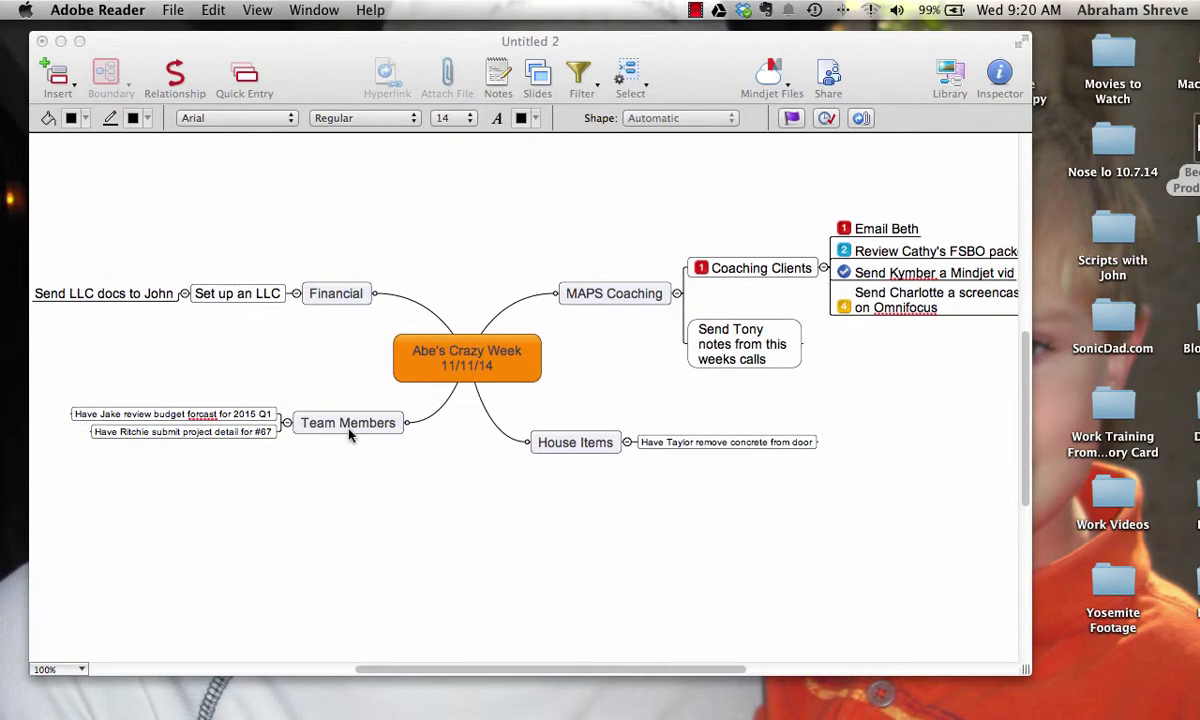
pyautogui.scroll(-5, 349, 434)
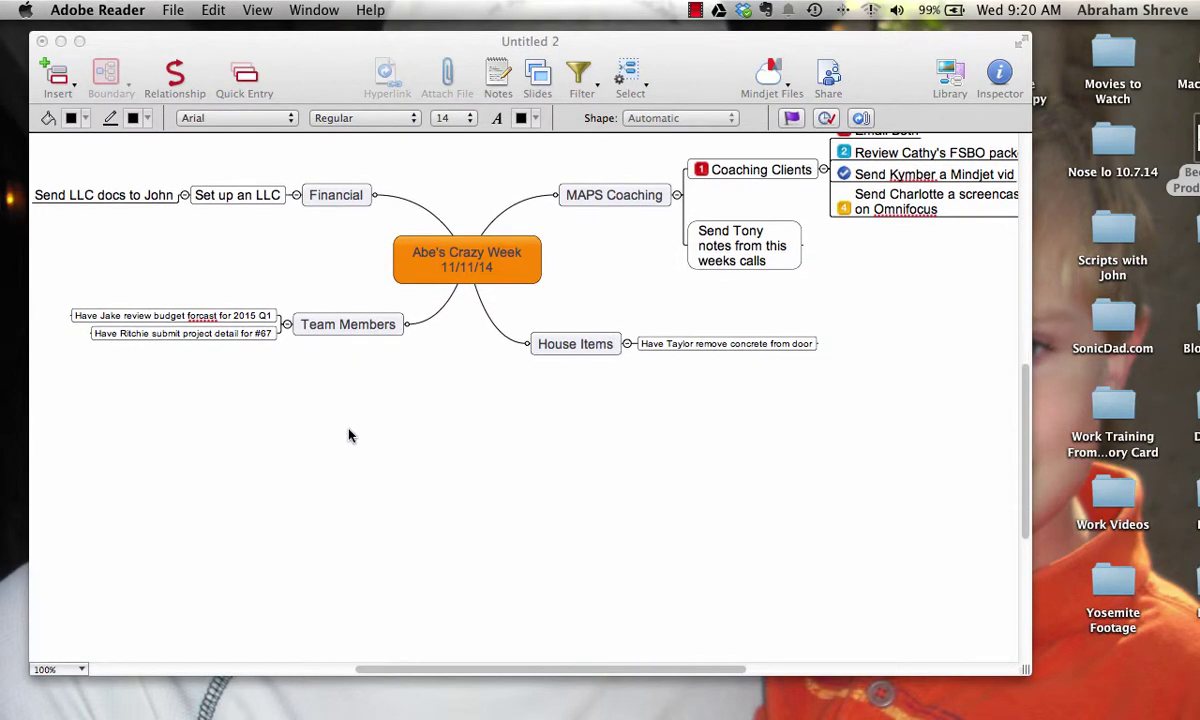
pyautogui.scroll(3, 349, 434)
pyautogui.hscroll(-3, 364, 420)
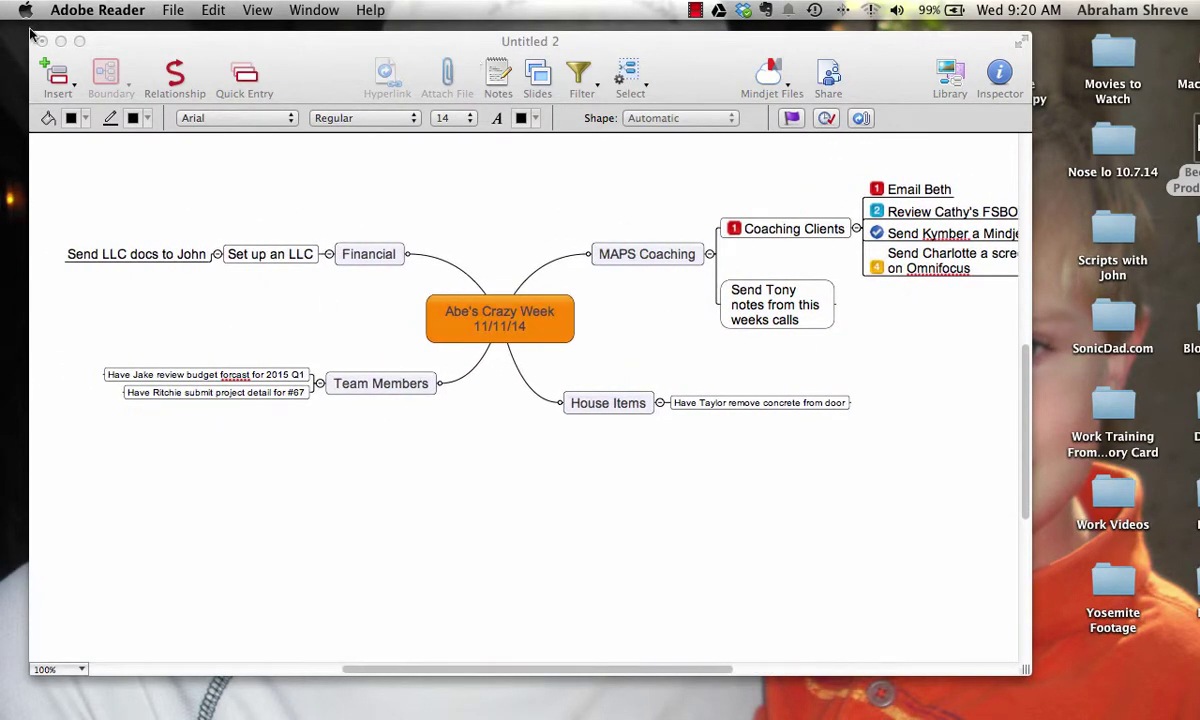
# Switch to Mindjet, close the Markers palette, and open Quick Entry where its whole window is visible.
pyautogui.click(238, 82)
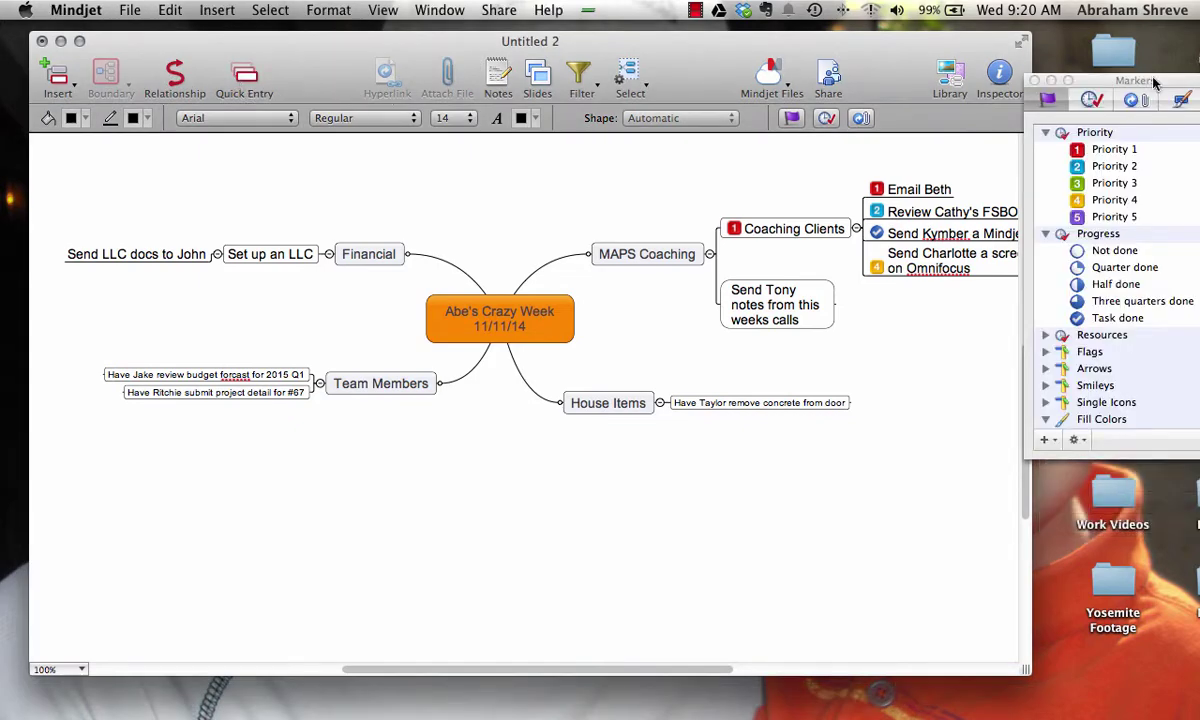
pyautogui.click(1123, 81)
pyautogui.click(1034, 81)
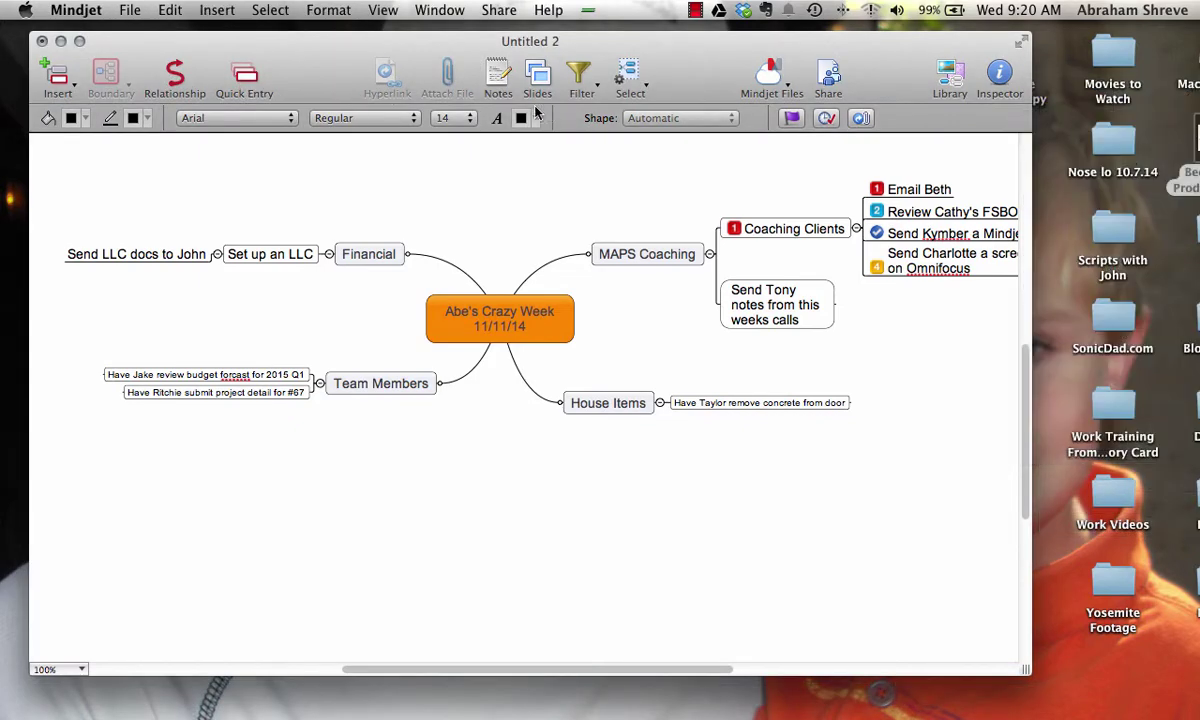
pyautogui.click(243, 83)
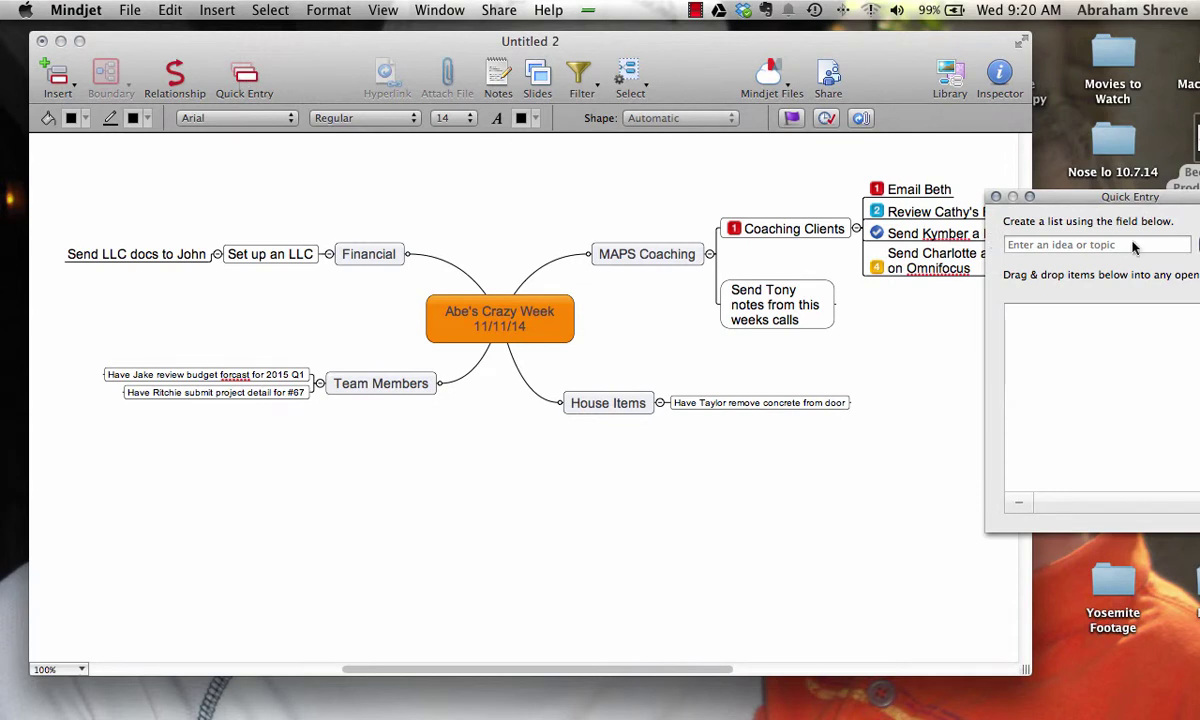
pyautogui.moveTo(1120, 198); pyautogui.dragTo(965, 74)
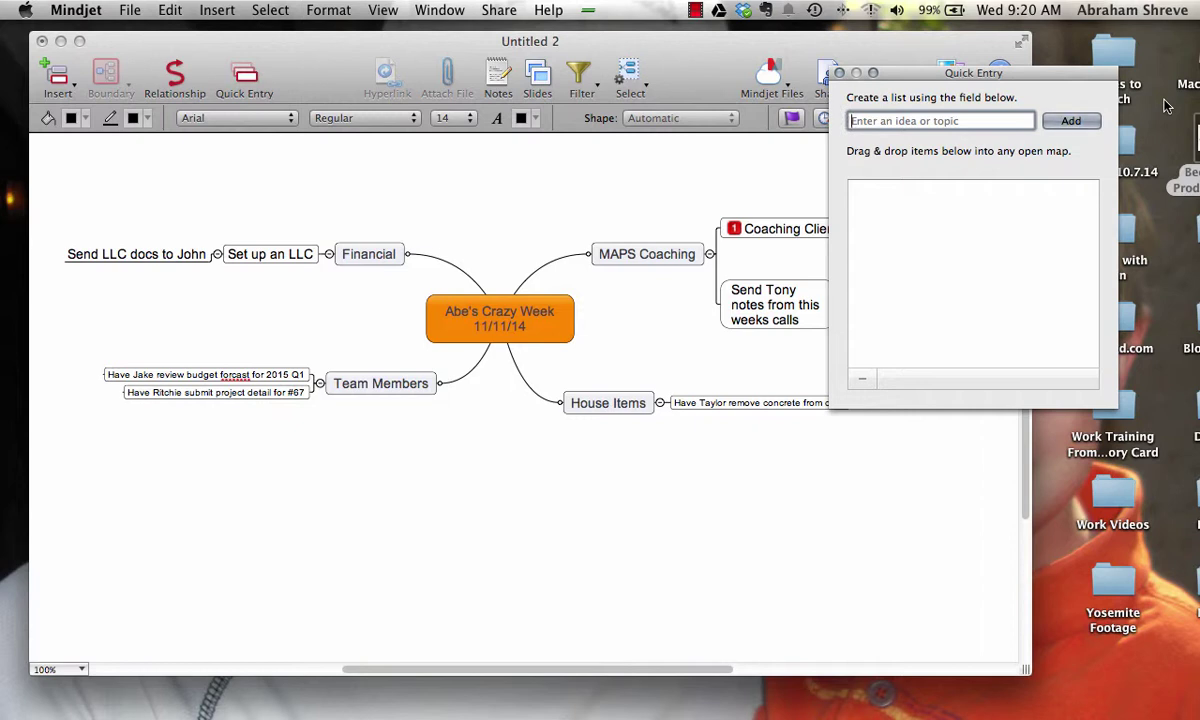
# Add Delegation and the first names of two team members as separate items in the Quick Entry list.
pyautogui.write('D3')
pyautogui.press('BackSpace')
pyautogui.write('e')
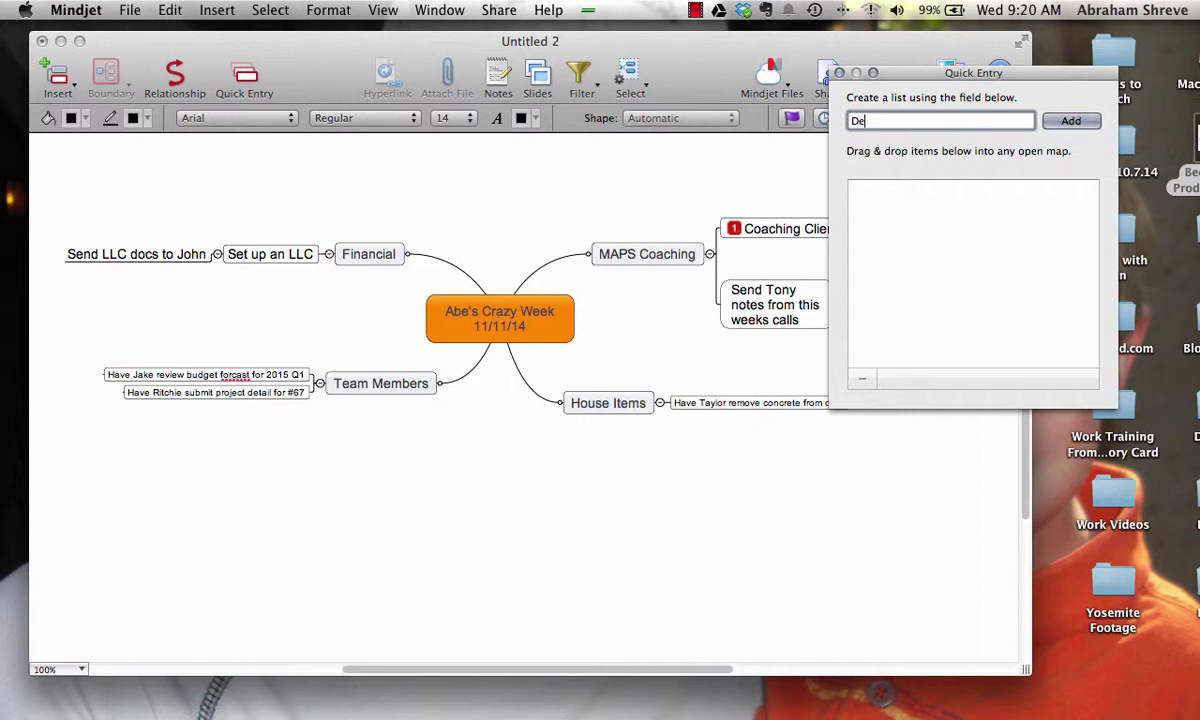
pyautogui.write('legation')
pyautogui.press('Return')
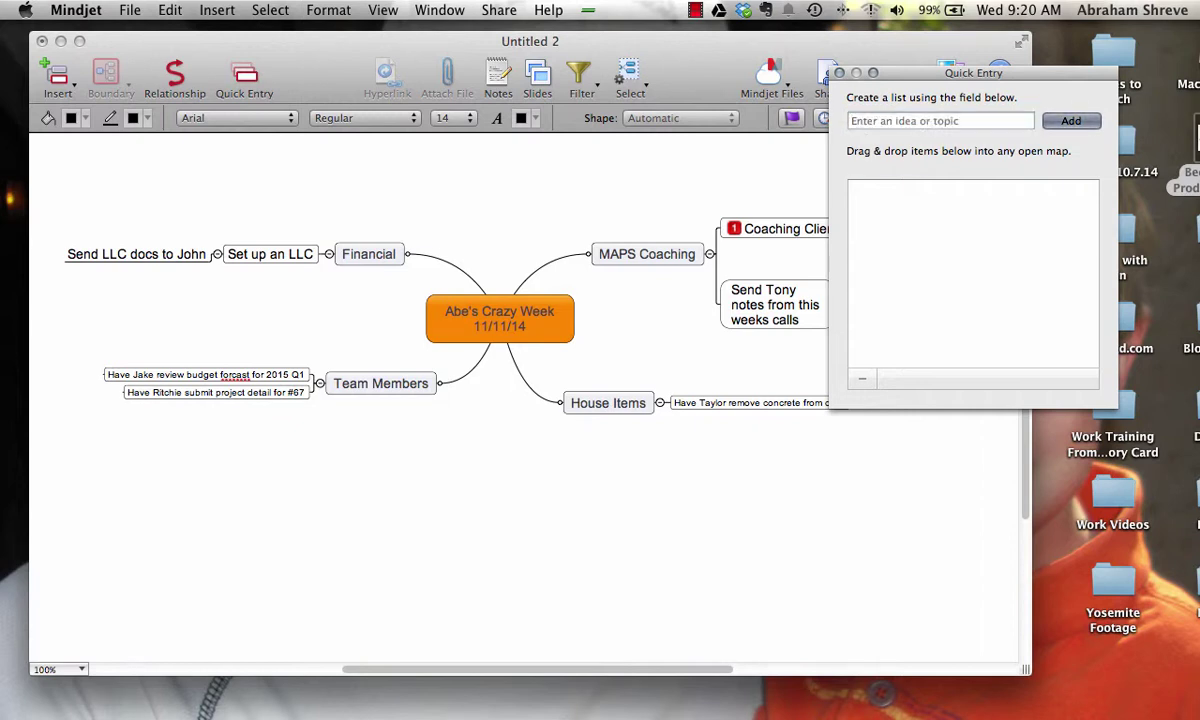
pyautogui.write('Jake')
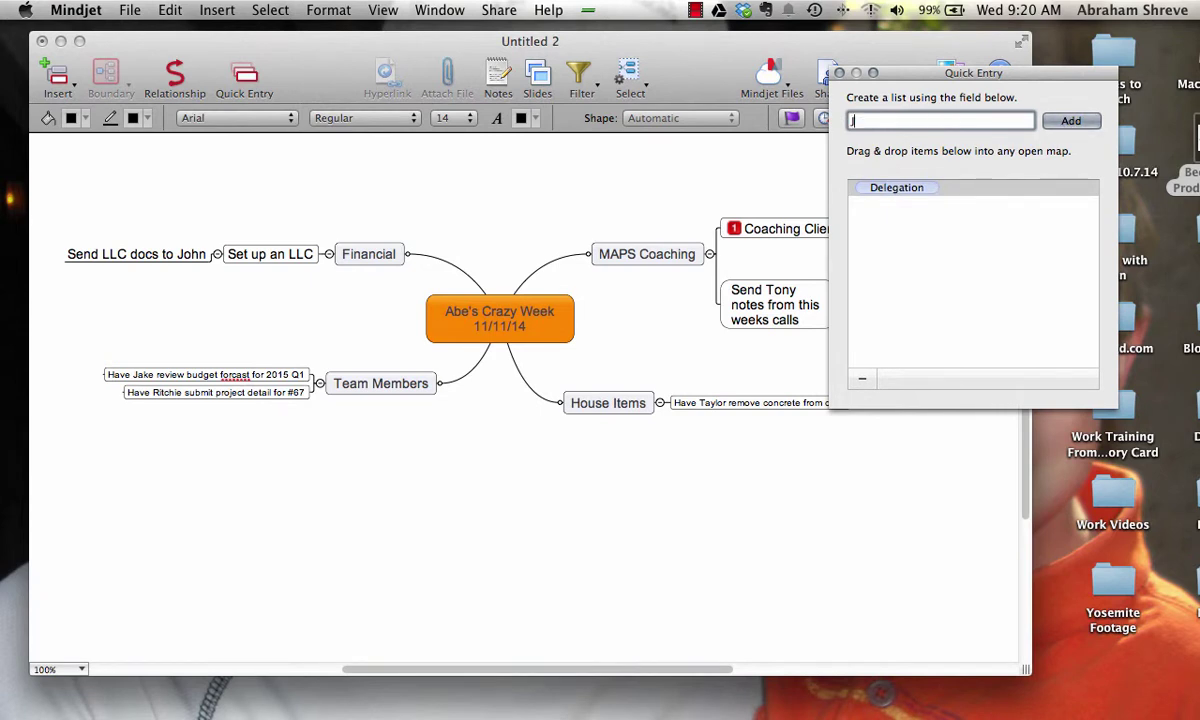
pyautogui.press('Return')
pyautogui.write('Jon')
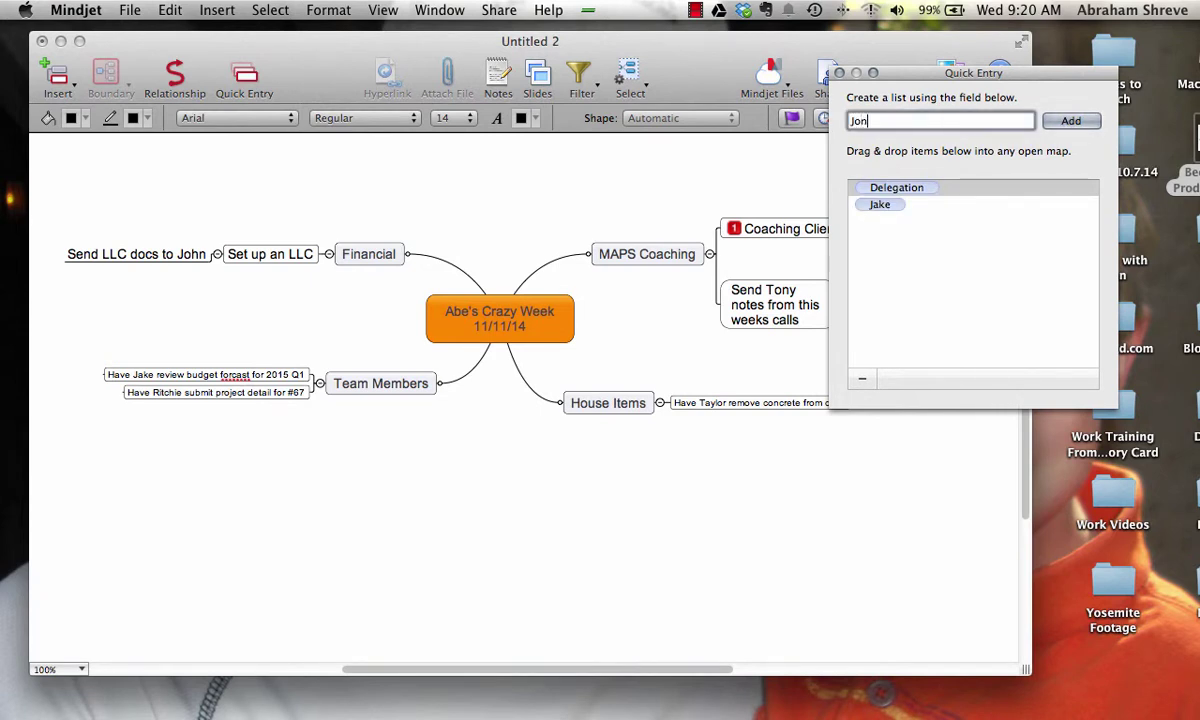
pyautogui.press('Return')
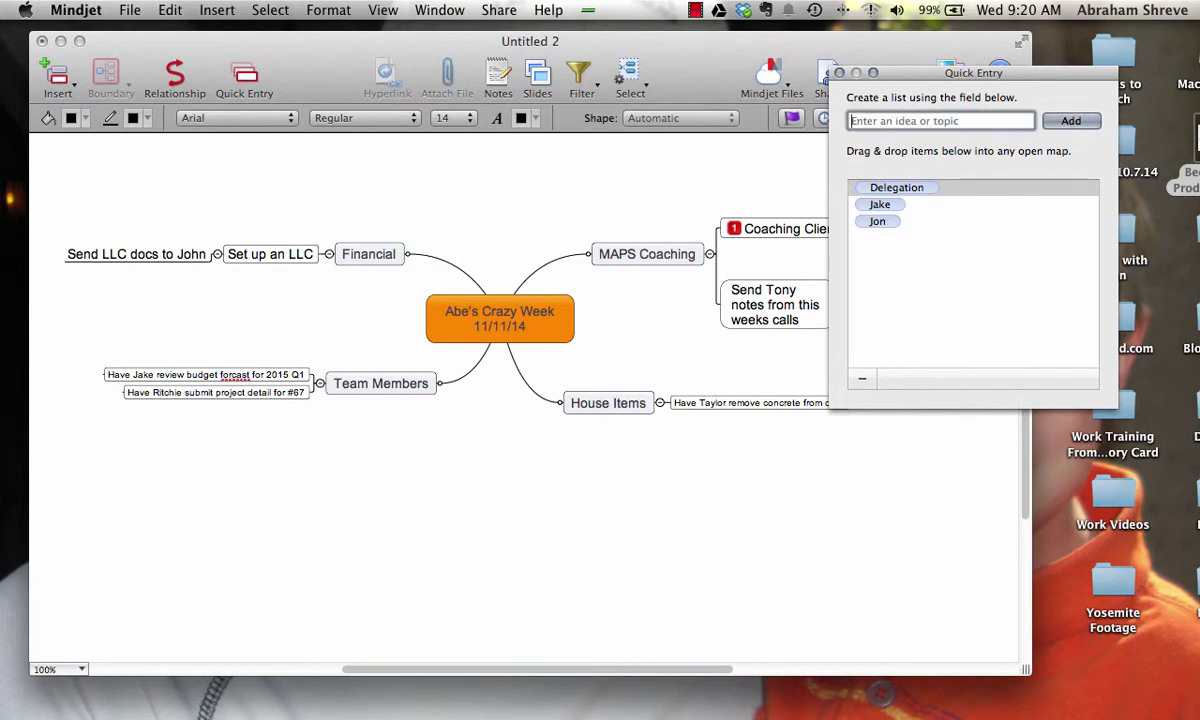
# Place Delegation from Quick Entry as a main topic between Financial and Team Members, with the first team member's name as its subtopic.
pyautogui.click(872, 190)
pyautogui.press('super+a')
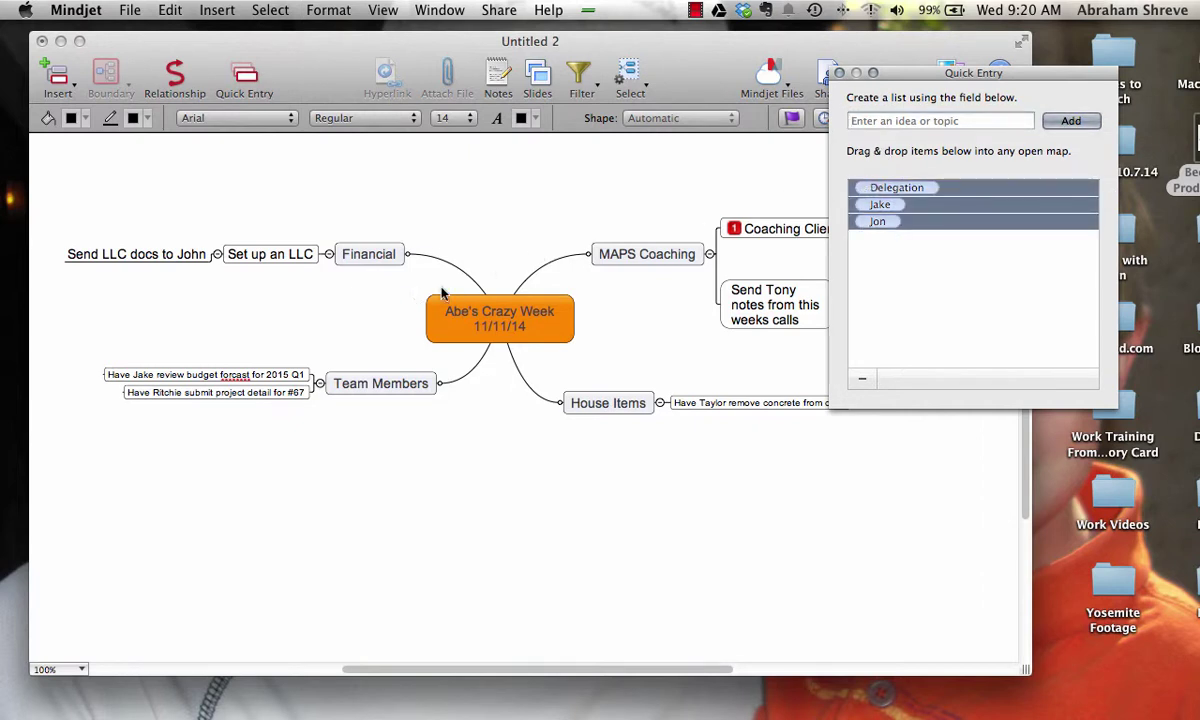
pyautogui.moveTo(862, 188); pyautogui.dragTo(368, 312)
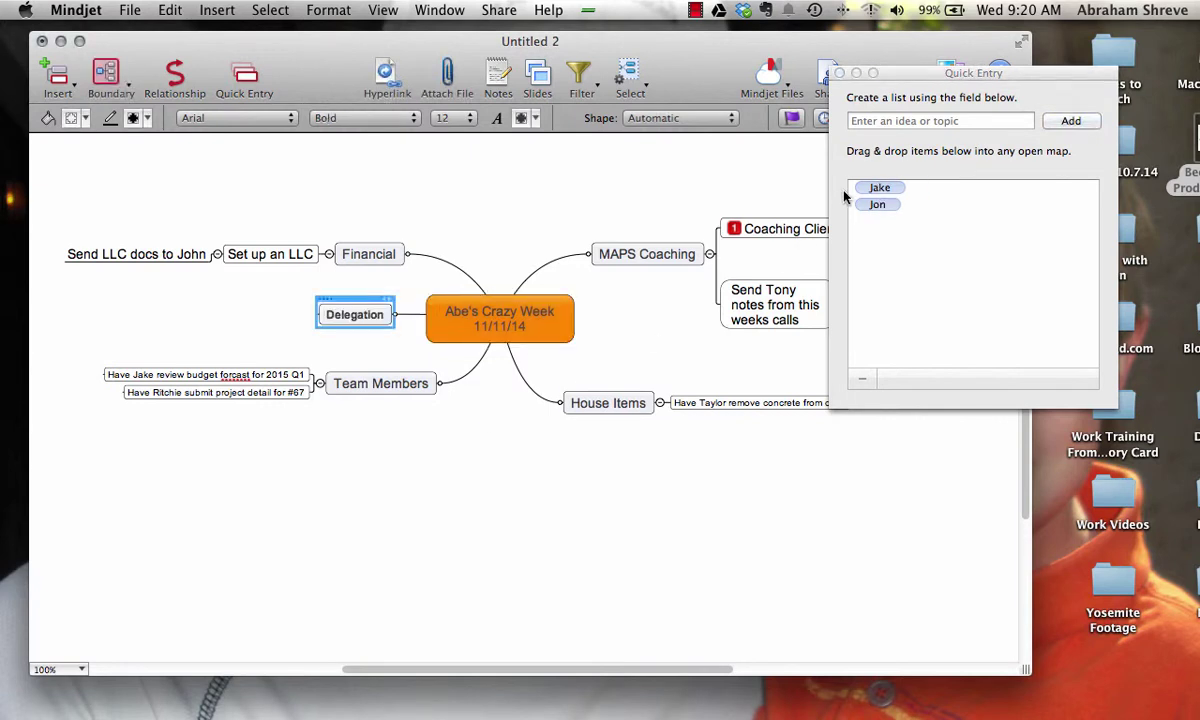
pyautogui.moveTo(870, 192); pyautogui.dragTo(320, 312)
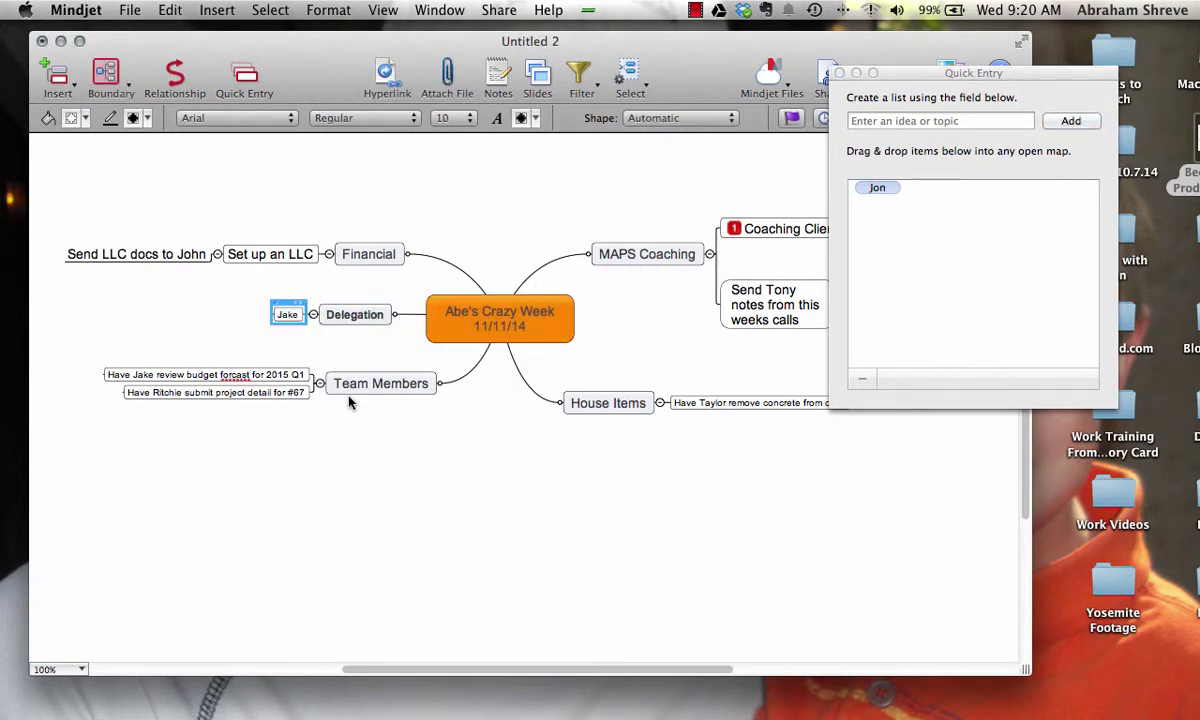
pyautogui.click(370, 452)
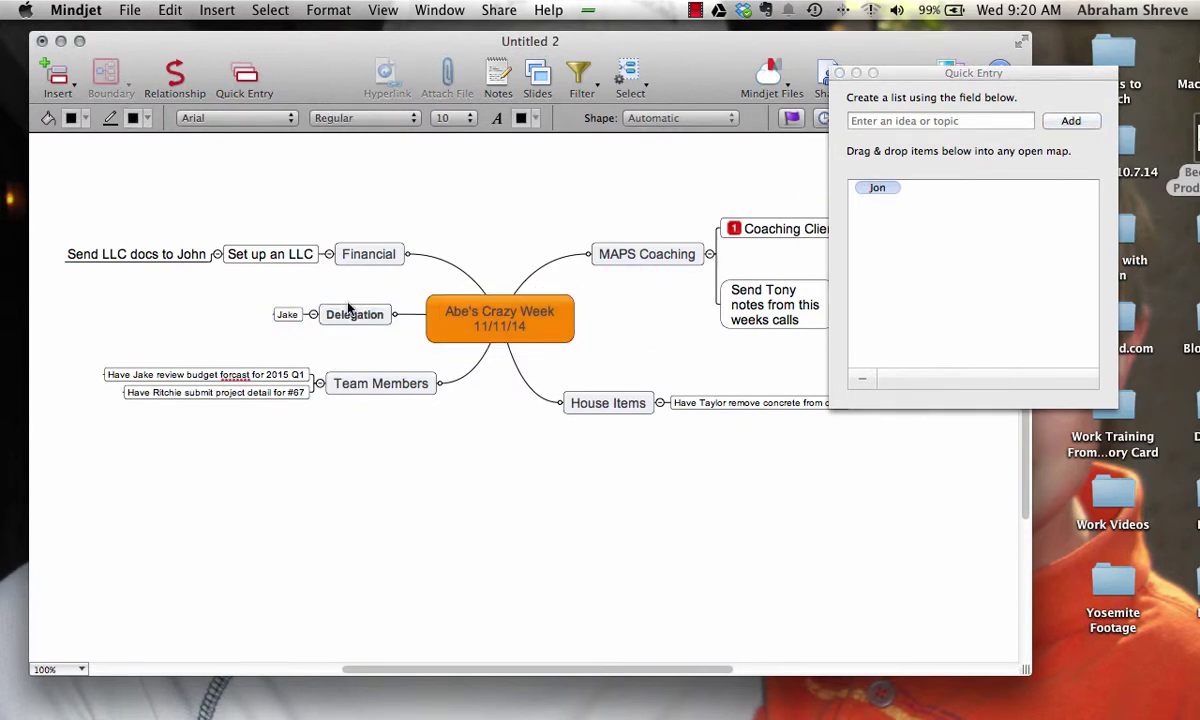
# Move Set up an LLC with its subtask under the first team member in Delegation, and delete the emptied Financial topic.
pyautogui.click(266, 257)
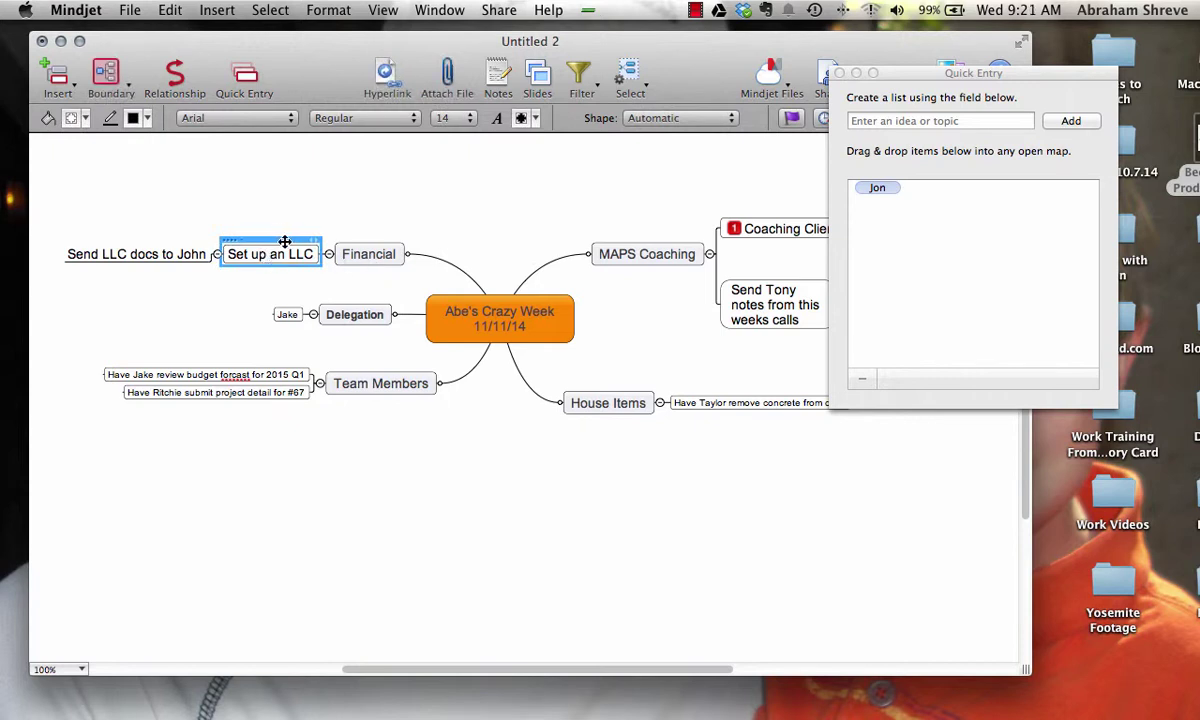
pyautogui.moveTo(256, 244); pyautogui.dragTo(262, 313)
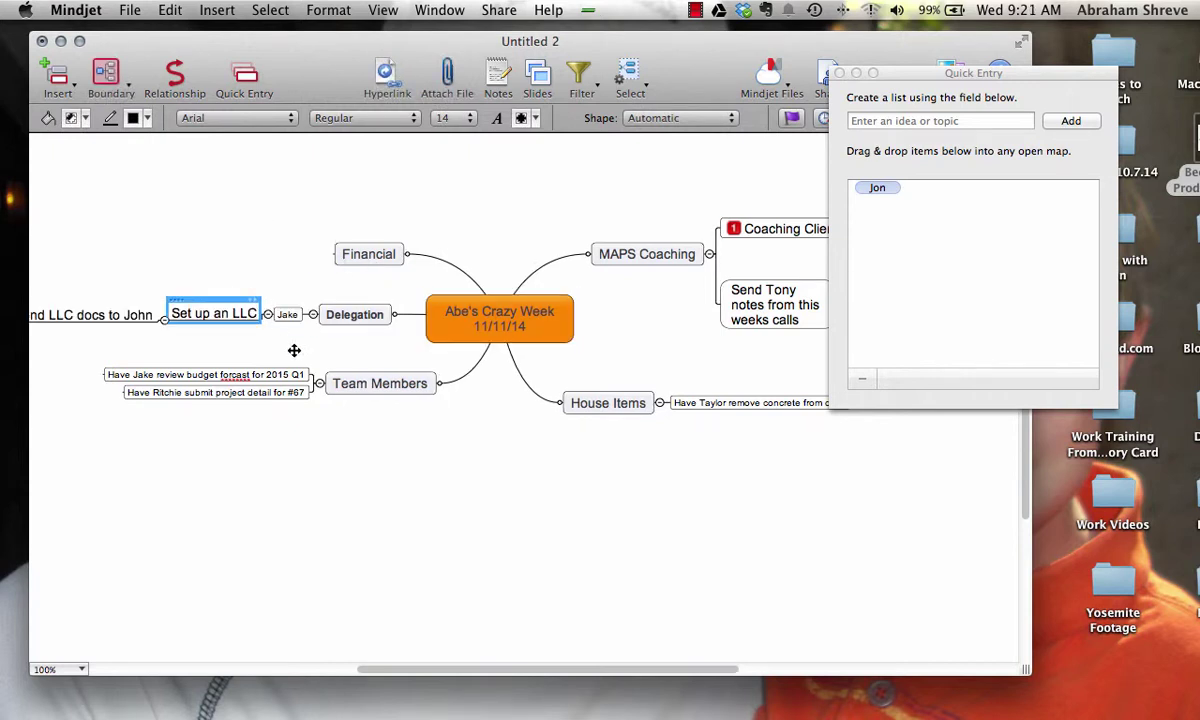
pyautogui.click(370, 255)
pyautogui.press('Delete')
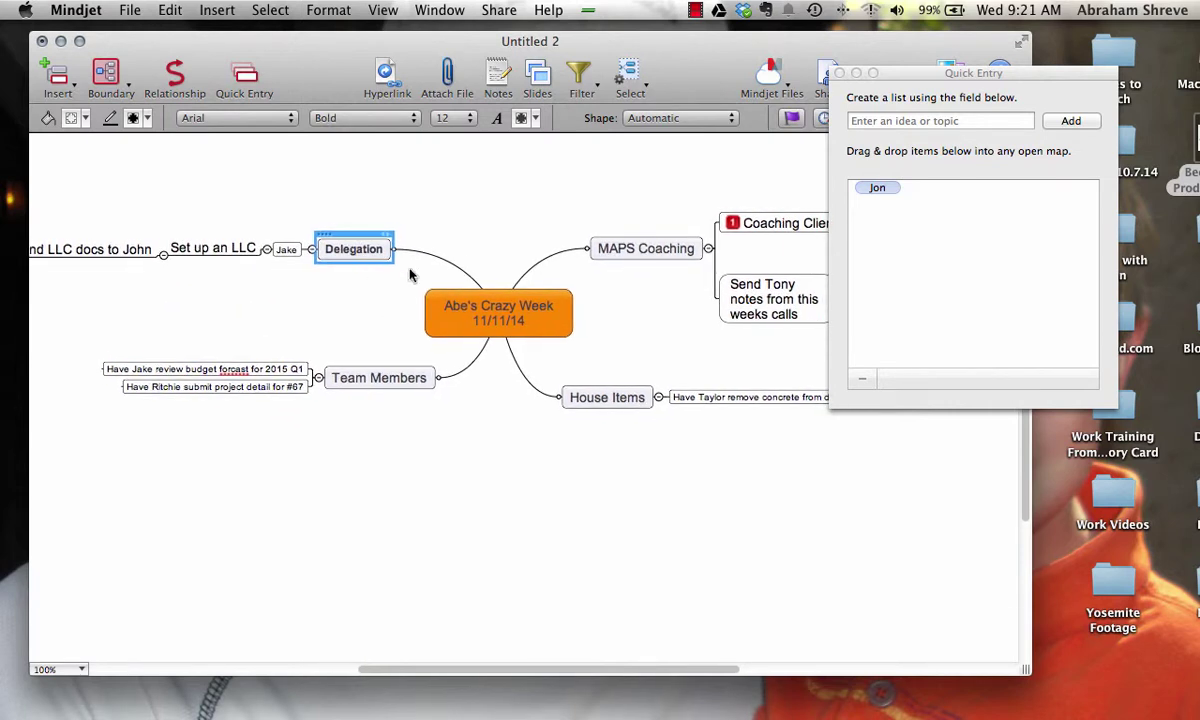
# Place the second team member's name under Delegation, and move the 2015 Q1 budget review task under the first team member.
pyautogui.moveTo(870, 197); pyautogui.dragTo(328, 258)
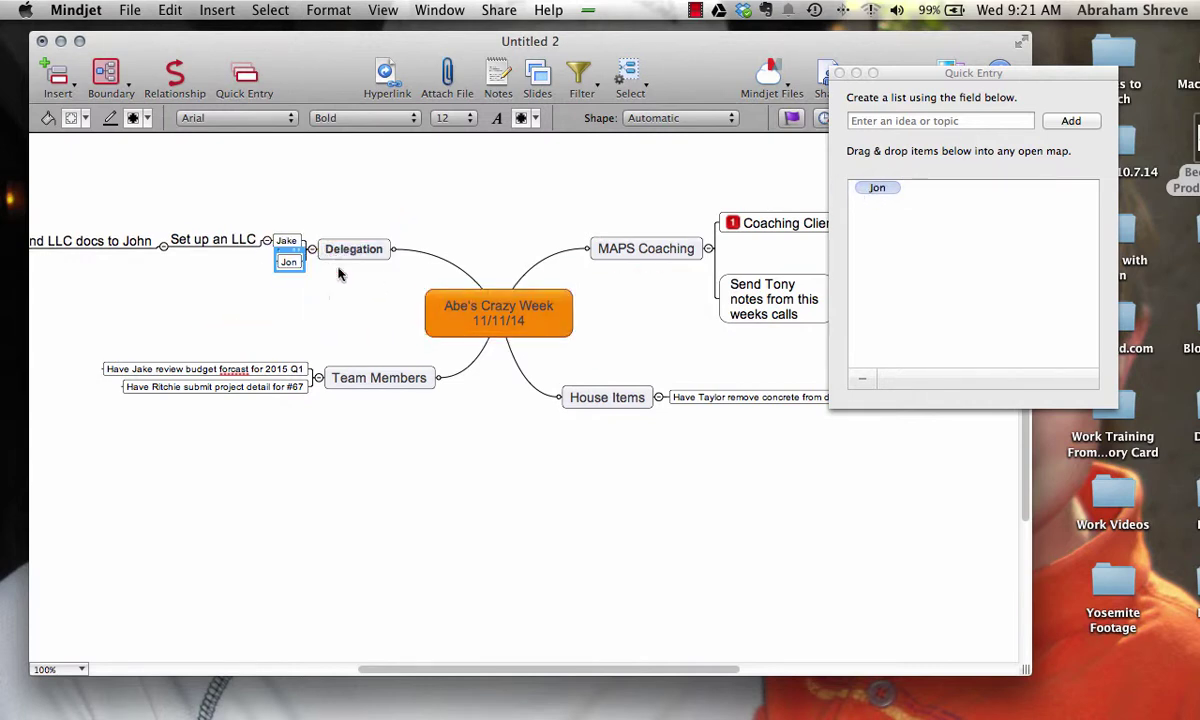
pyautogui.click(286, 410)
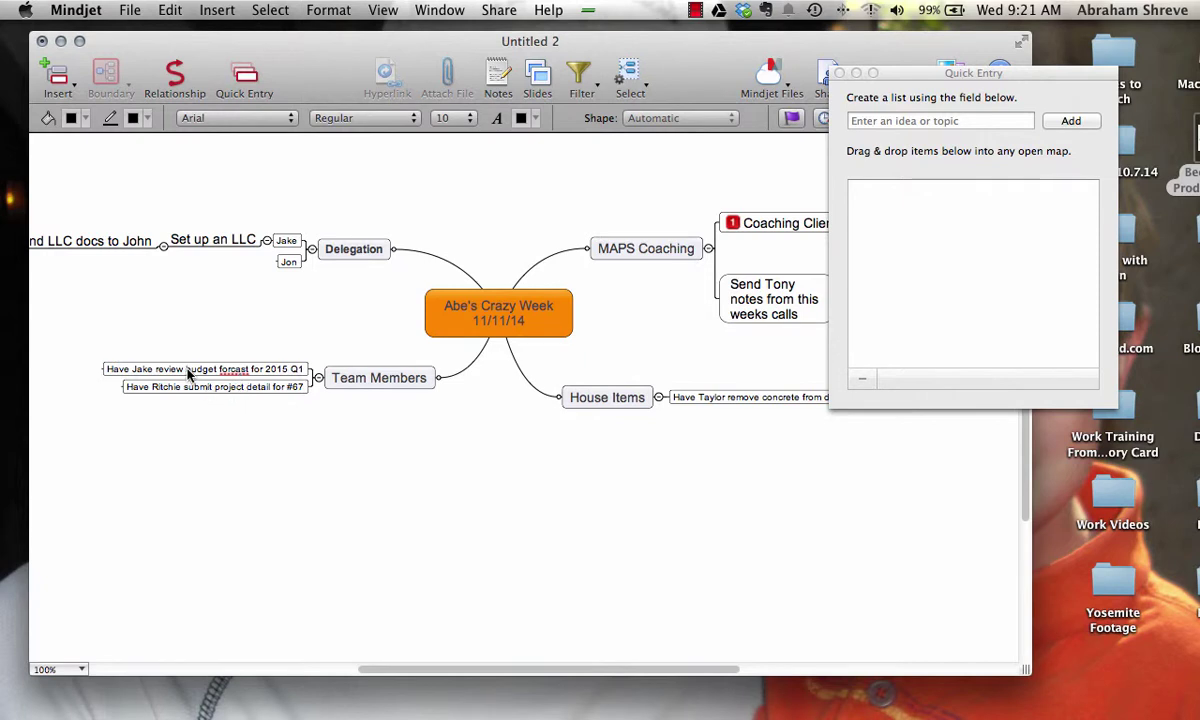
pyautogui.moveTo(188, 372); pyautogui.dragTo(238, 247)
pyautogui.click(226, 380)
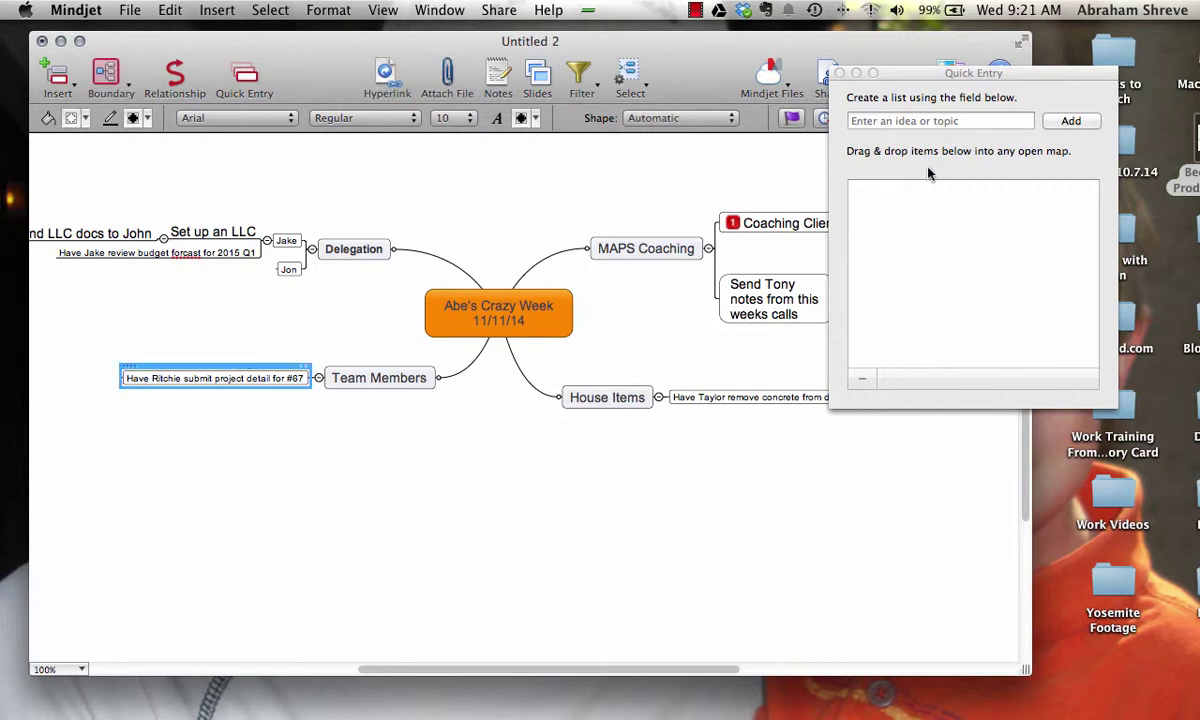
# Add a third team member's first name through Quick Entry and place it as a subtopic of Delegation.
pyautogui.click(850, 121)
pyautogui.write('Ritchie')
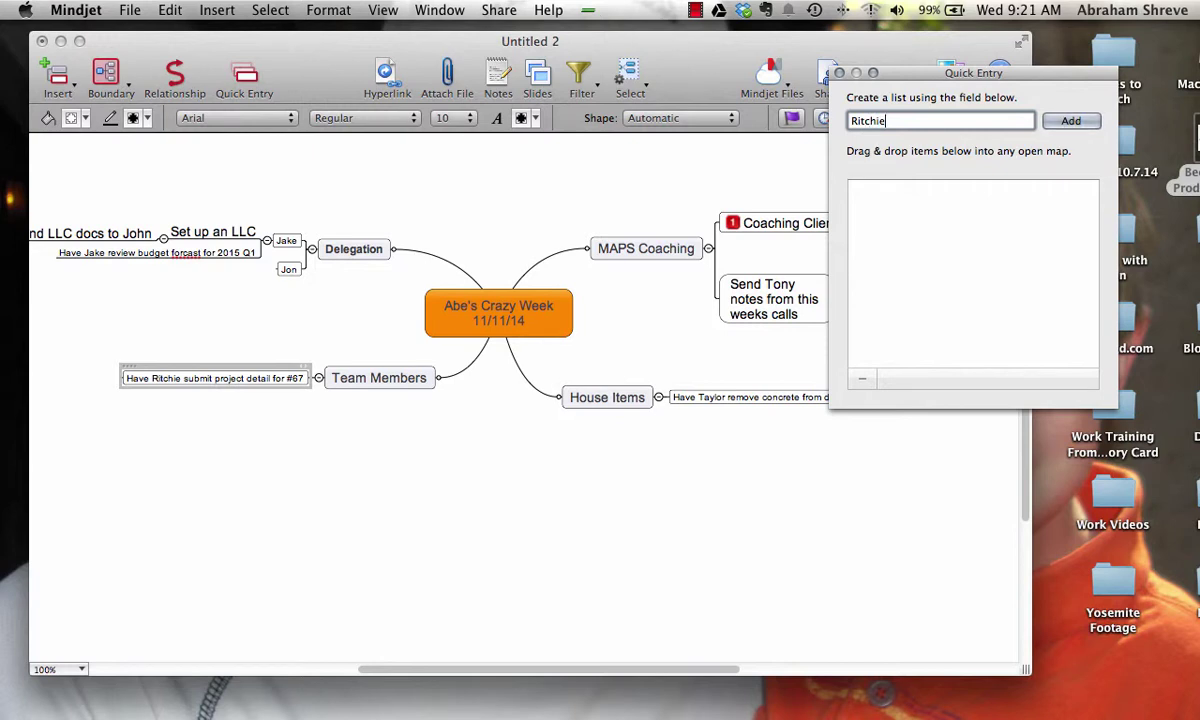
pyautogui.press('Return')
pyautogui.click(888, 188)
pyautogui.moveTo(888, 192); pyautogui.dragTo(290, 282)
# Move the project detail for #67 task under the third team member in Delegation, and shift Quick Entry off the map.
pyautogui.click(250, 385)
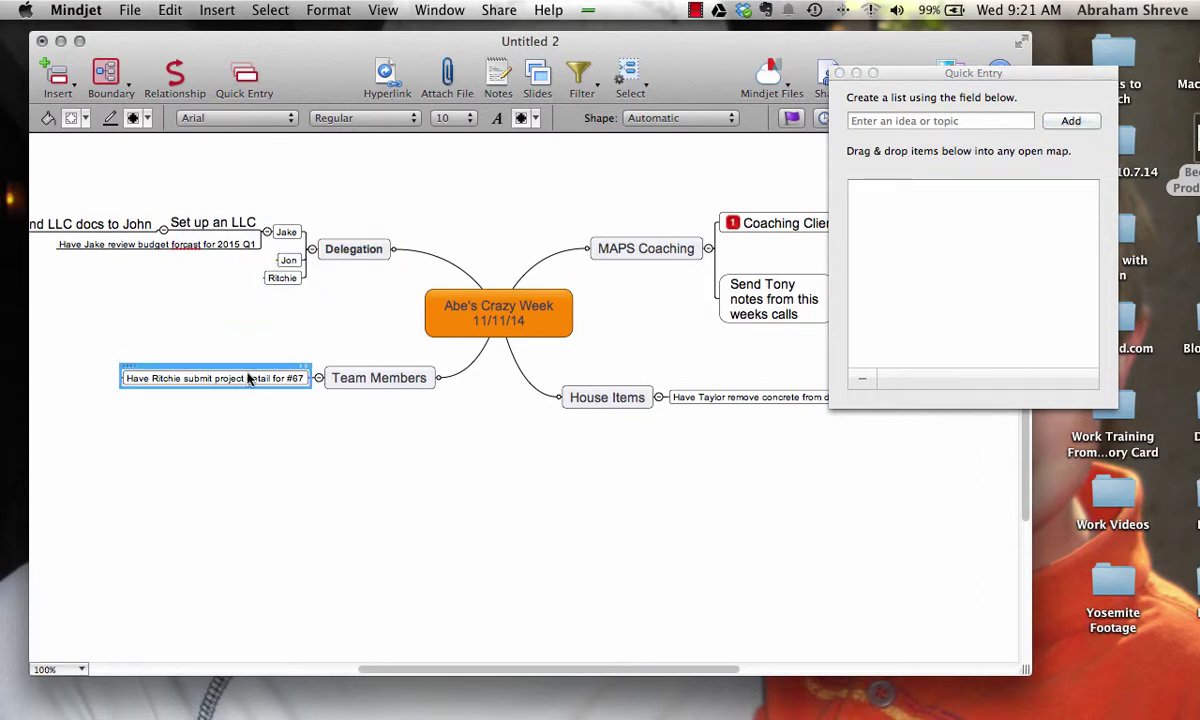
pyautogui.moveTo(249, 378); pyautogui.dragTo(240, 280)
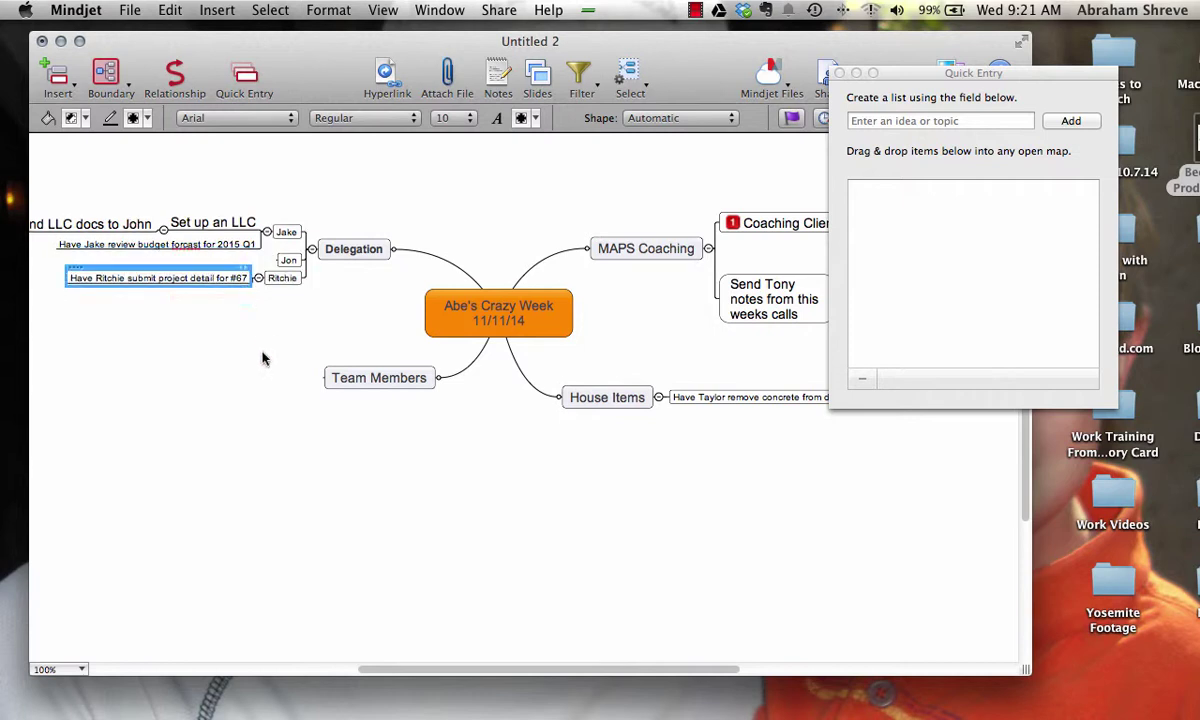
pyautogui.click(314, 446)
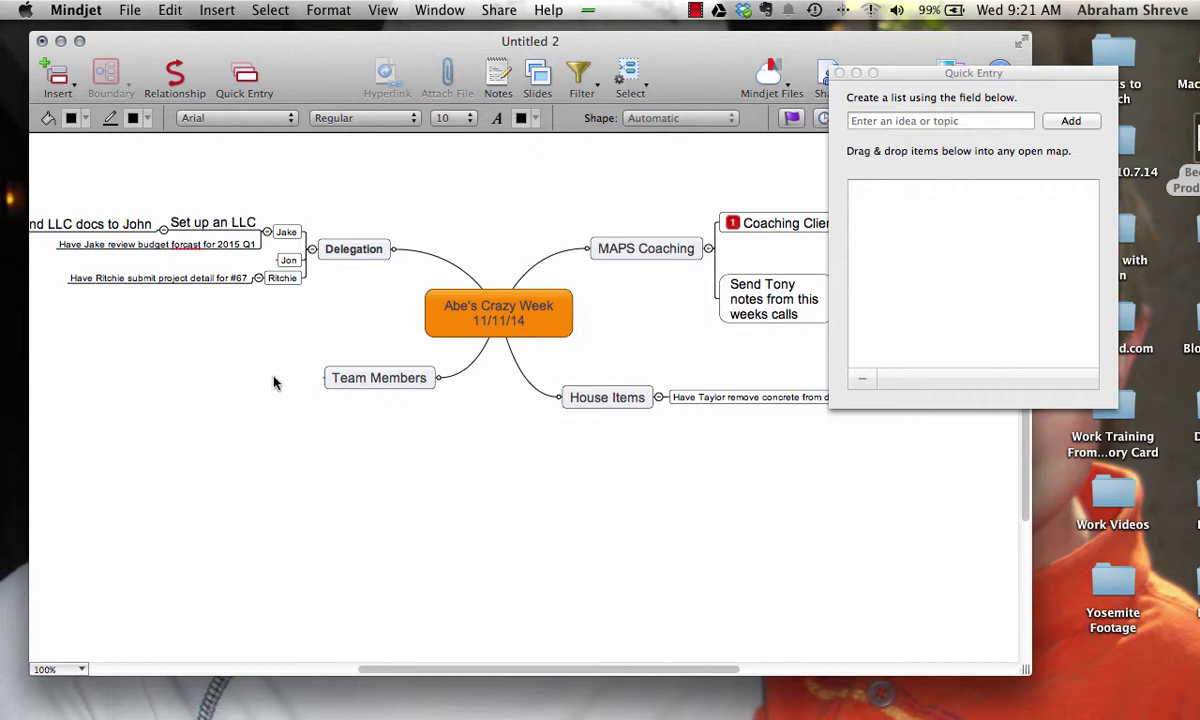
pyautogui.moveTo(851, 79); pyautogui.dragTo(1046, 70)
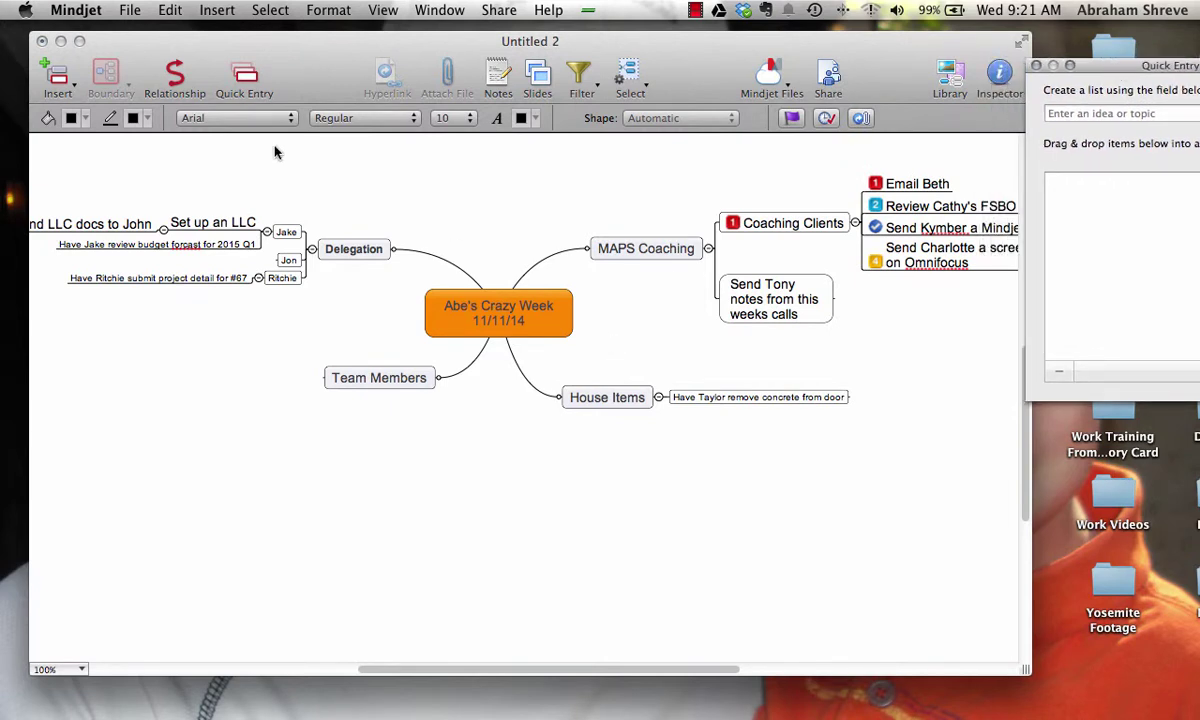
# Try to export the mind map.
pyautogui.click(130, 10)
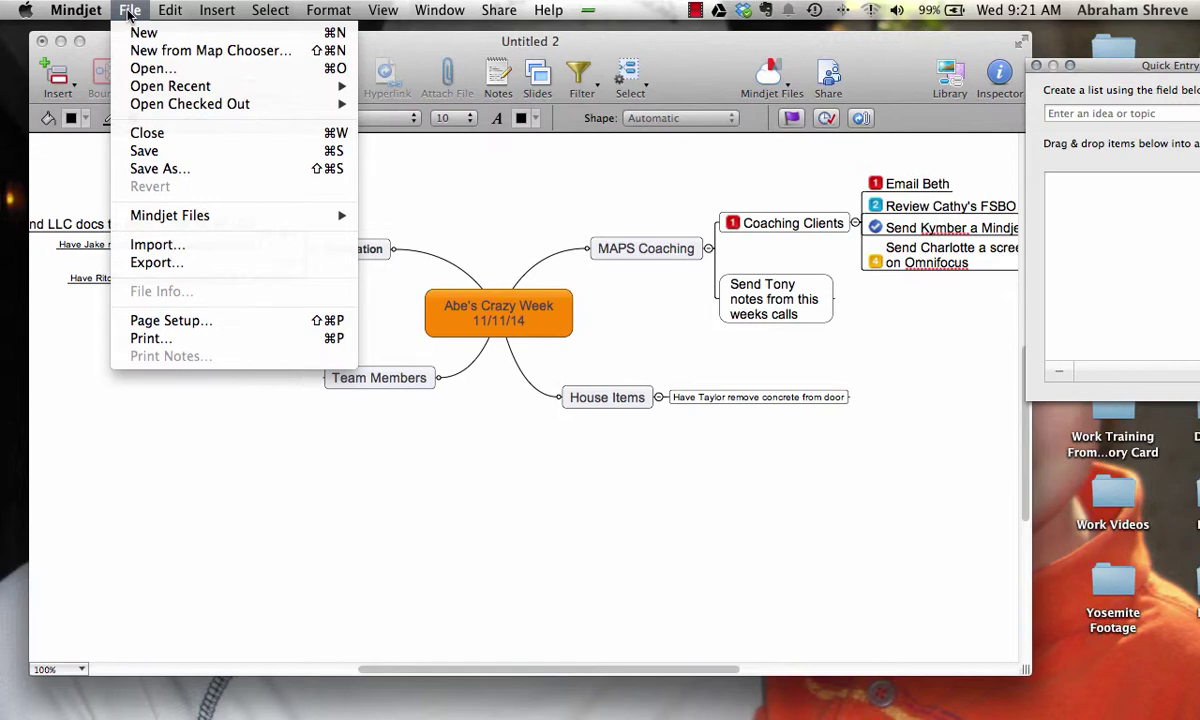
pyautogui.click(156, 263)
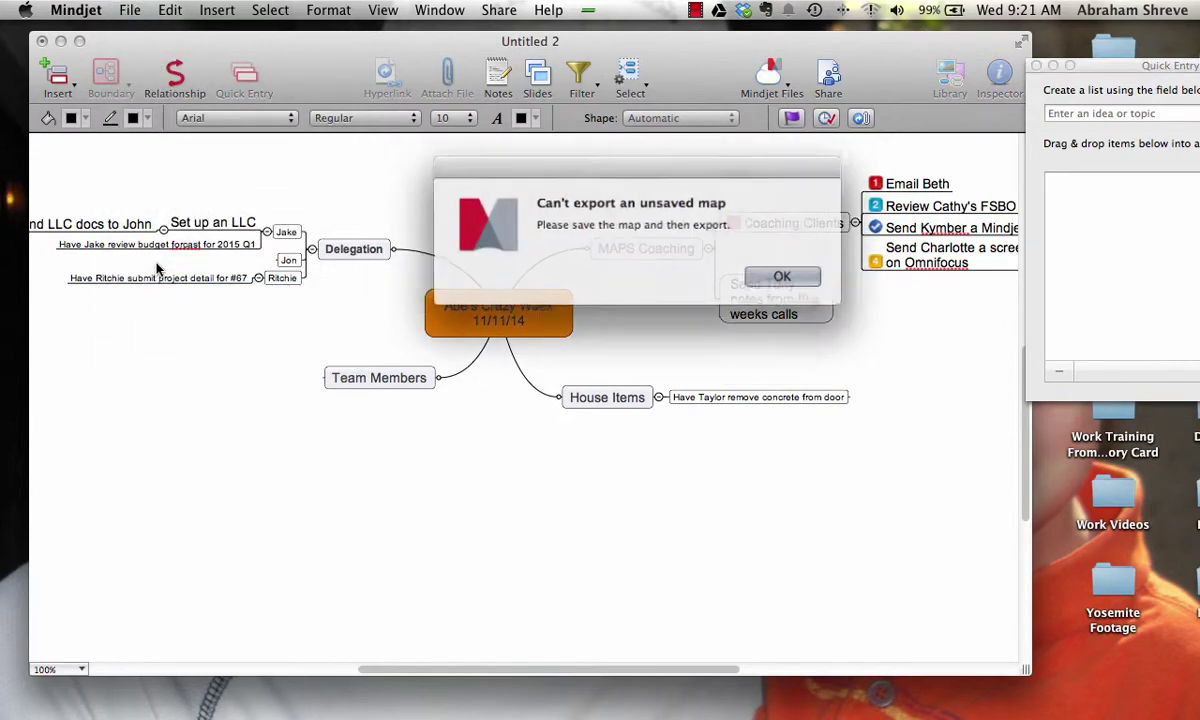
pyautogui.click(782, 276)
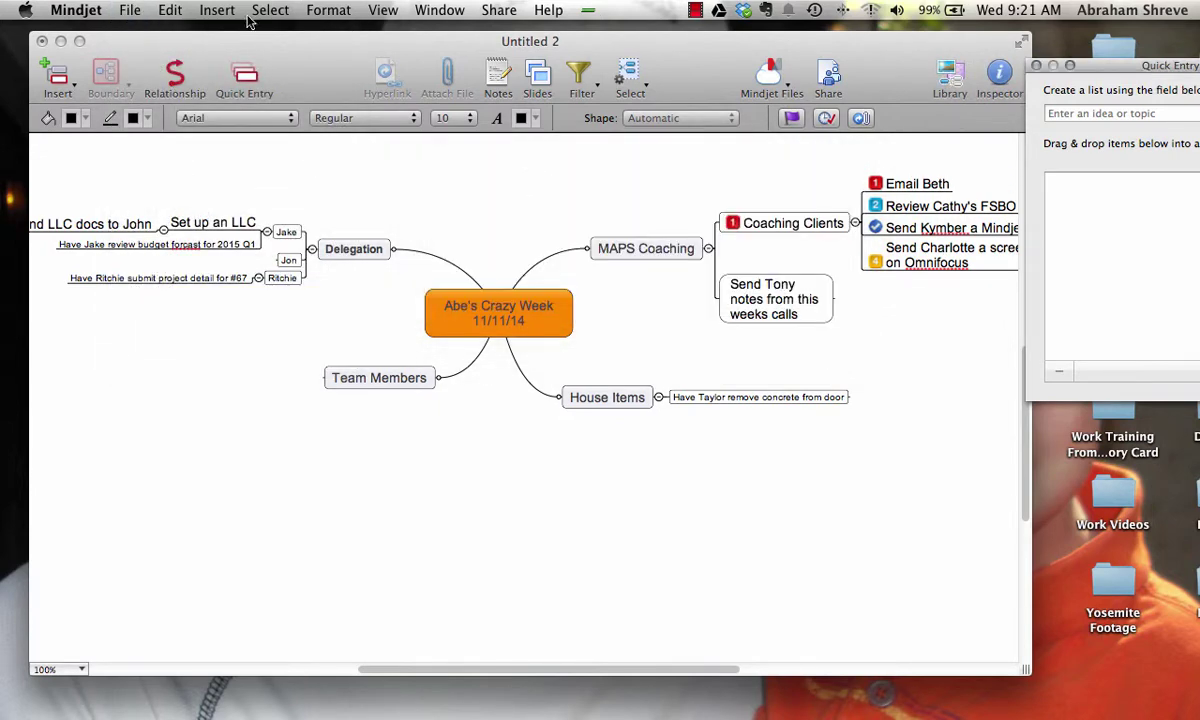
# Save the mind map to this Mac in the Mind Jet Files folder as a Mindjet Map, keeping the suggested file name.
pyautogui.click(130, 12)
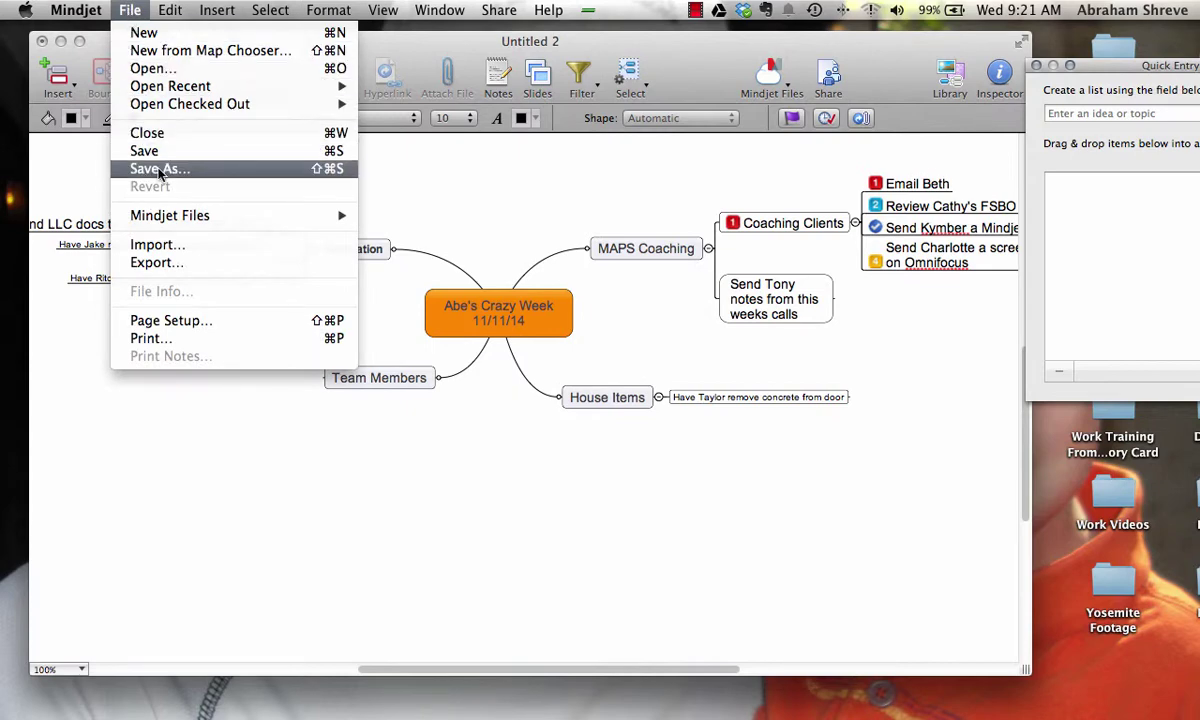
pyautogui.click(157, 169)
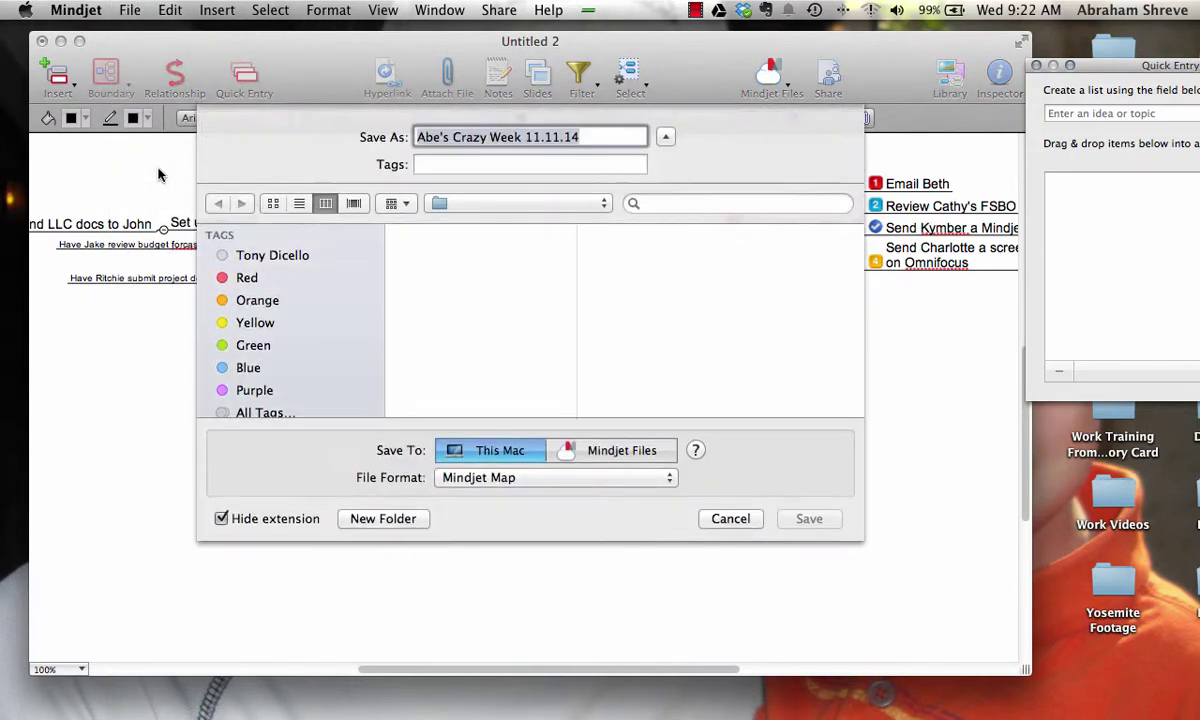
pyautogui.click(664, 479)
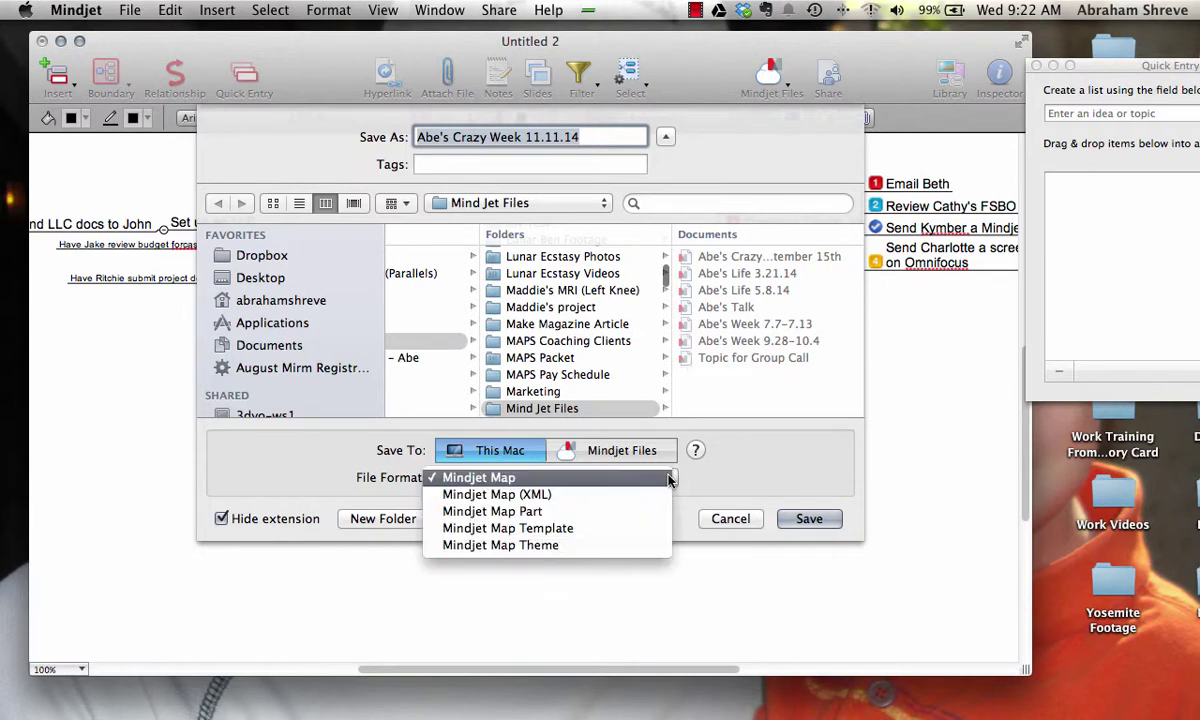
pyautogui.click(778, 471)
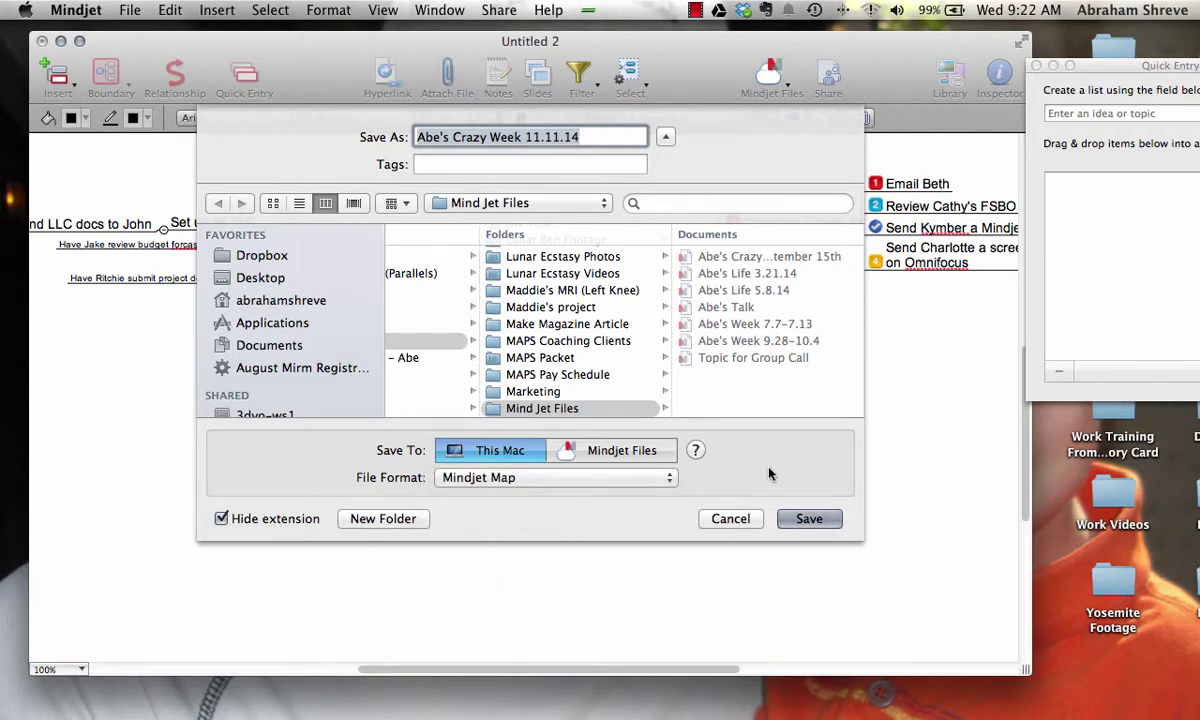
pyautogui.click(819, 525)
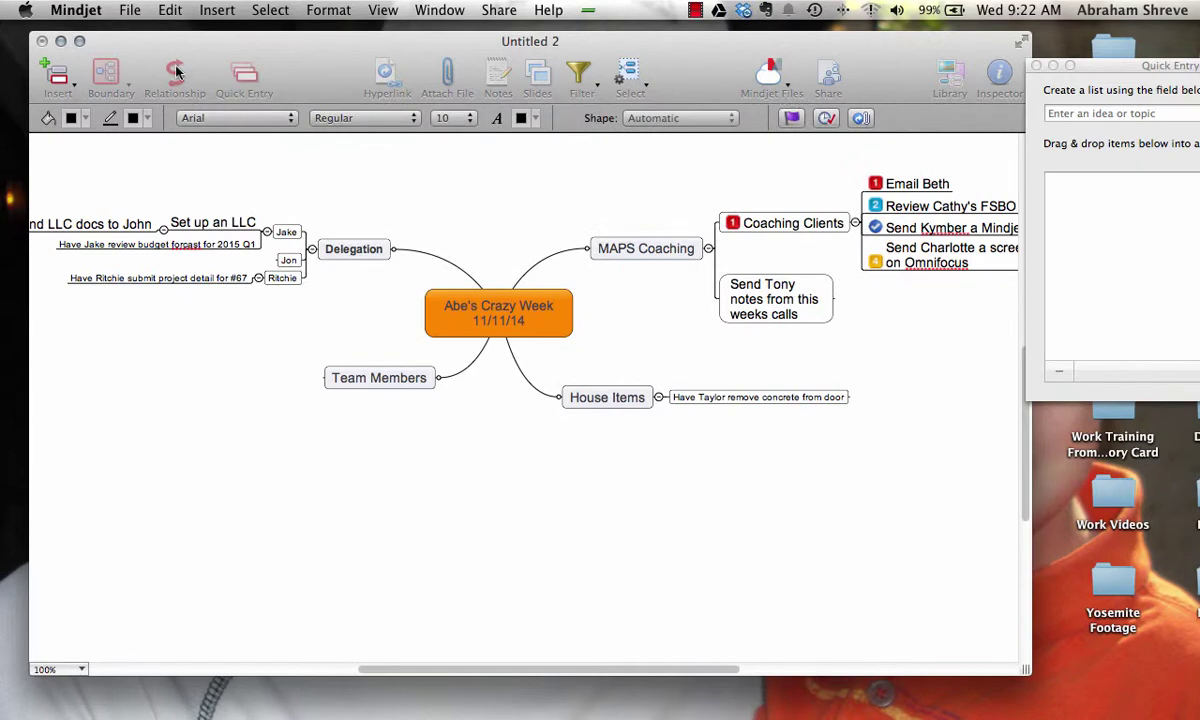
# Export the current map view as a PDF to the Desktop, keeping the suggested file name.
pyautogui.click(130, 11)
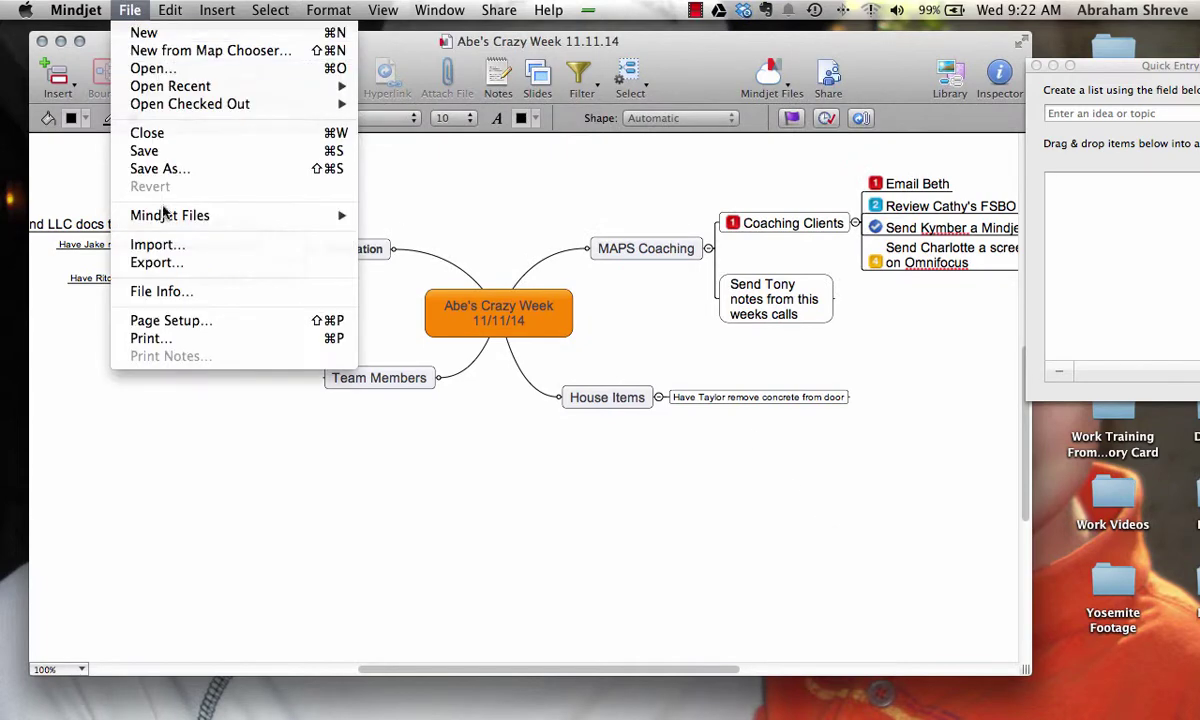
pyautogui.click(153, 263)
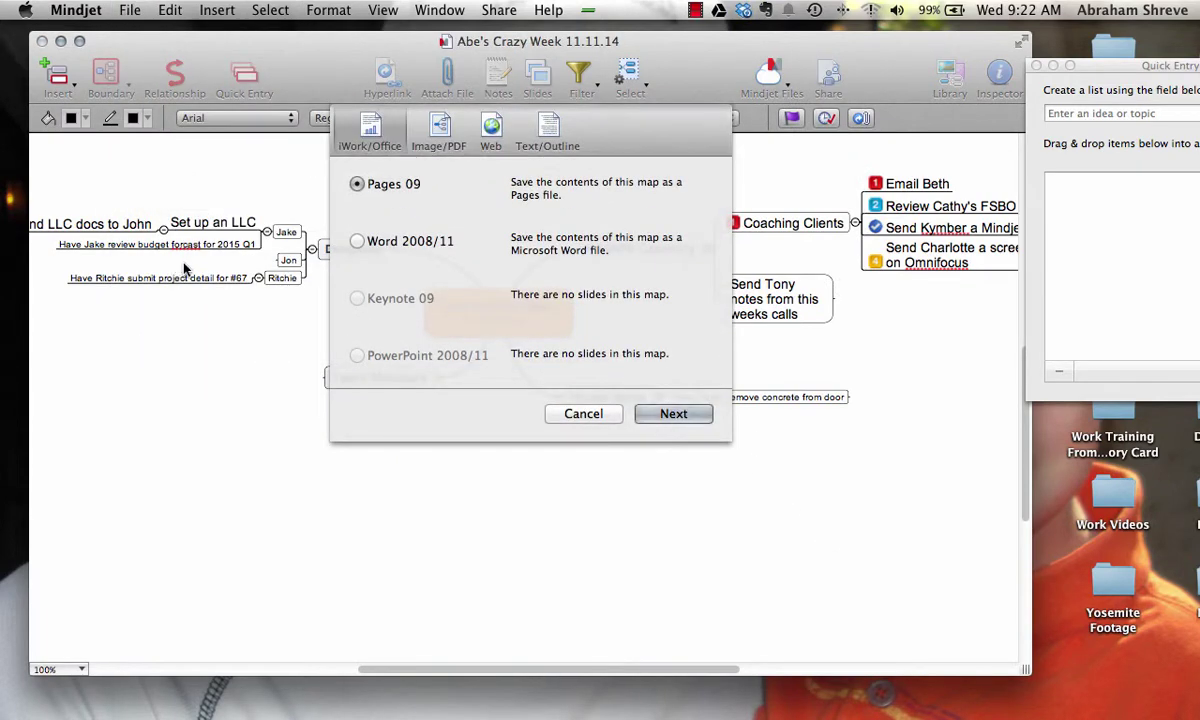
pyautogui.click(432, 128)
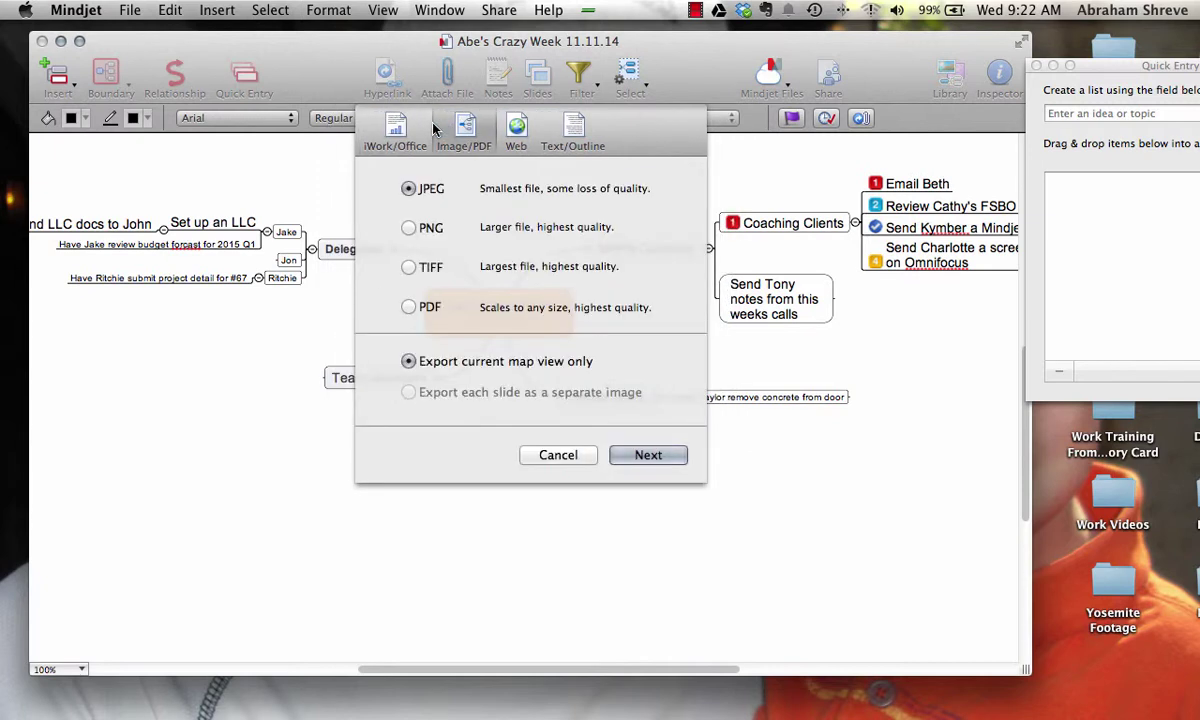
pyautogui.click(408, 307)
pyautogui.click(645, 455)
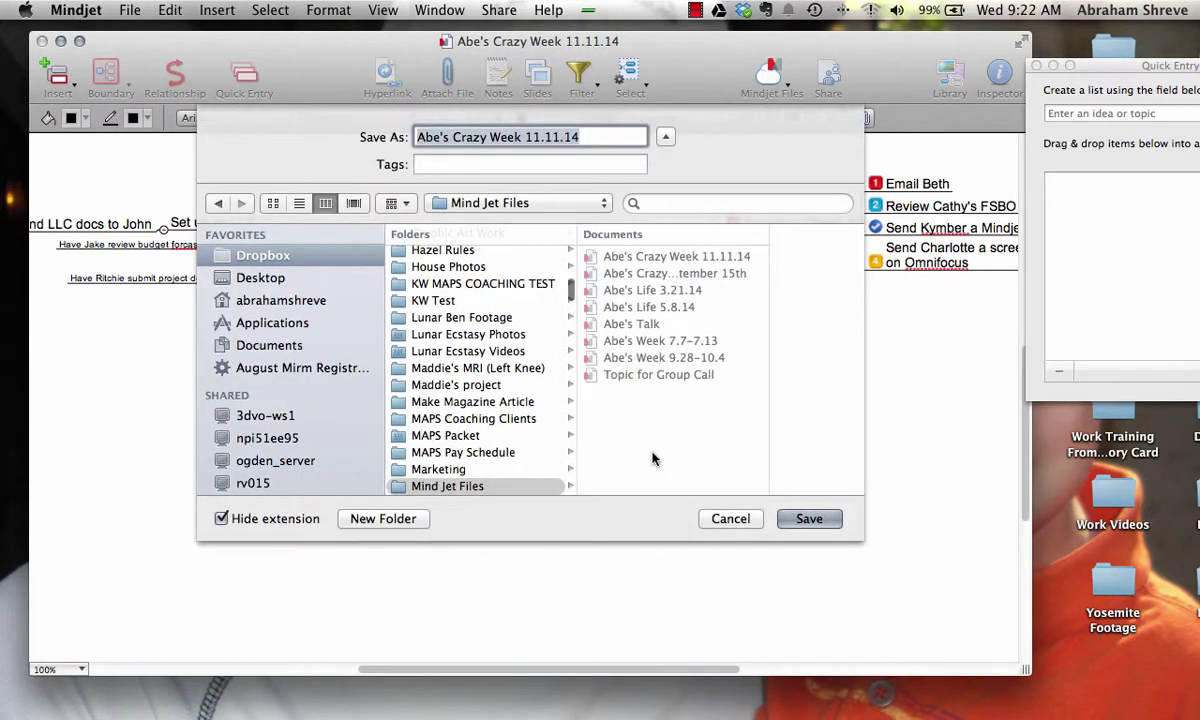
pyautogui.click(250, 278)
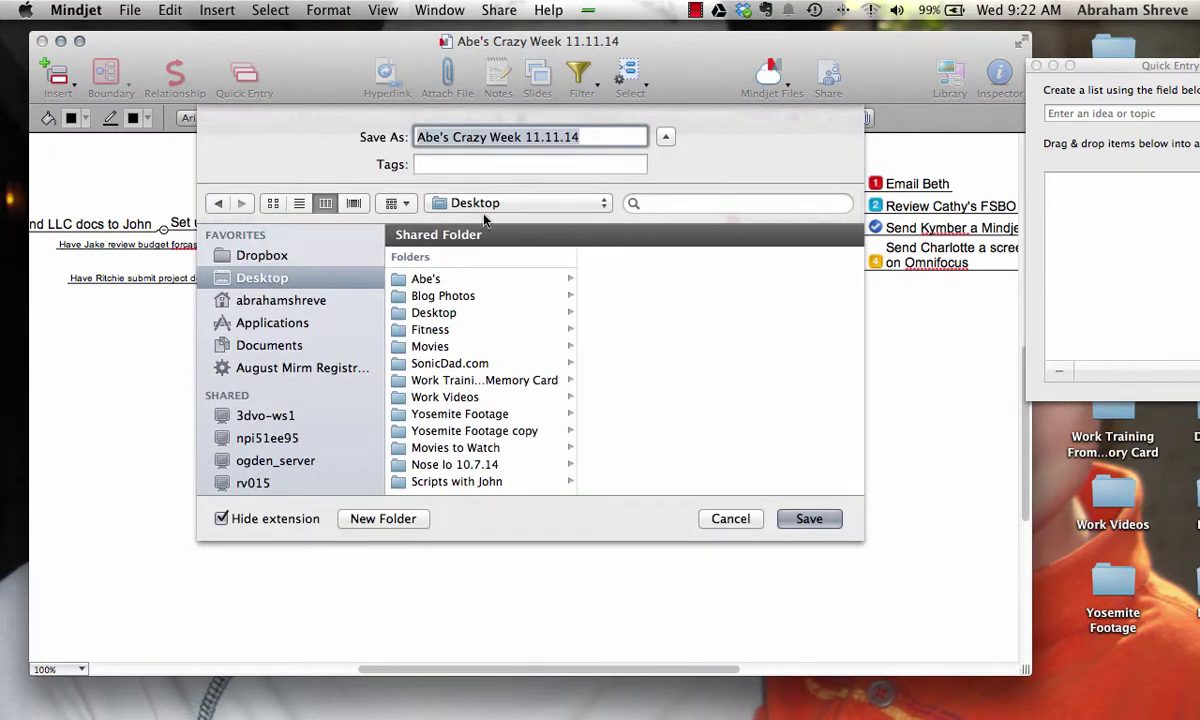
pyautogui.click(812, 519)
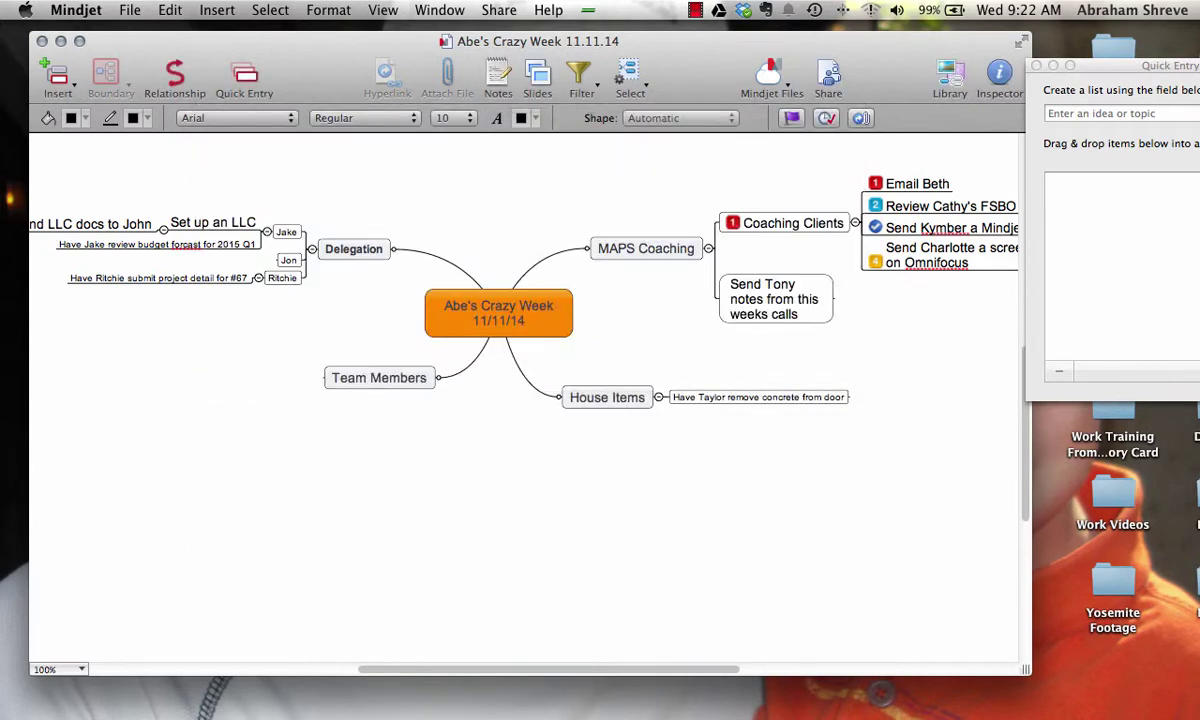
# Clear the map and Quick Entry windows off the desktop and open the exported PDF in Adobe Reader.
pyautogui.click(60, 41)
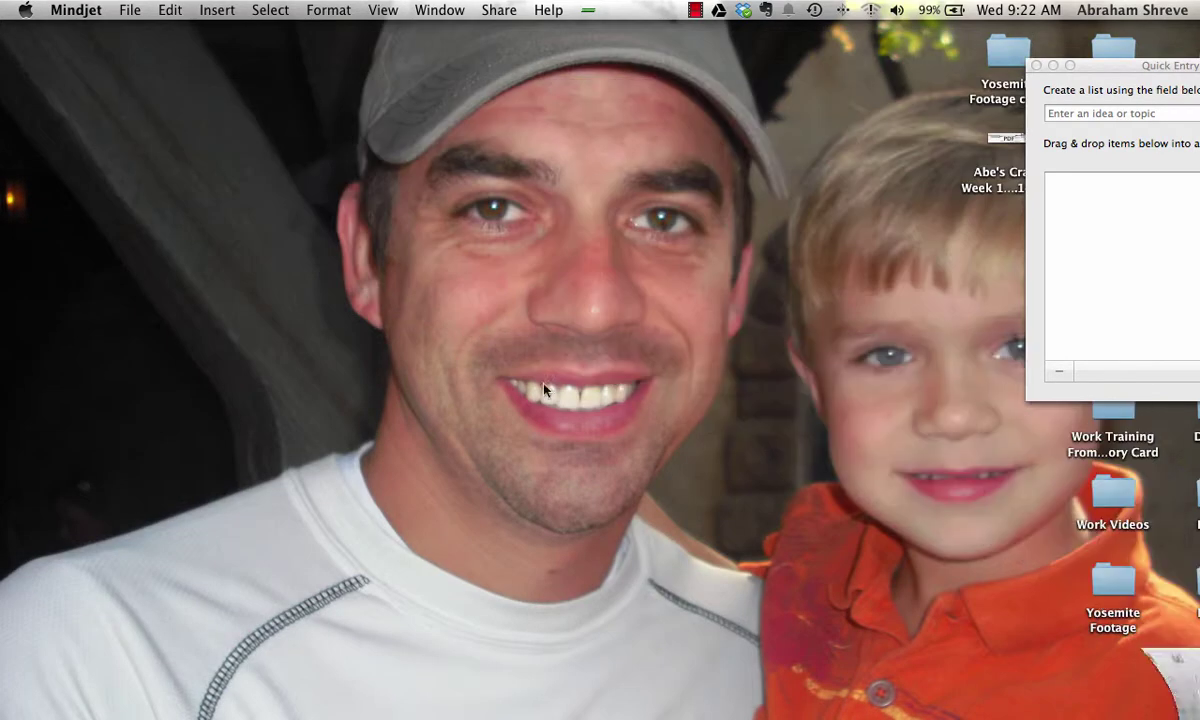
pyautogui.click(1037, 66)
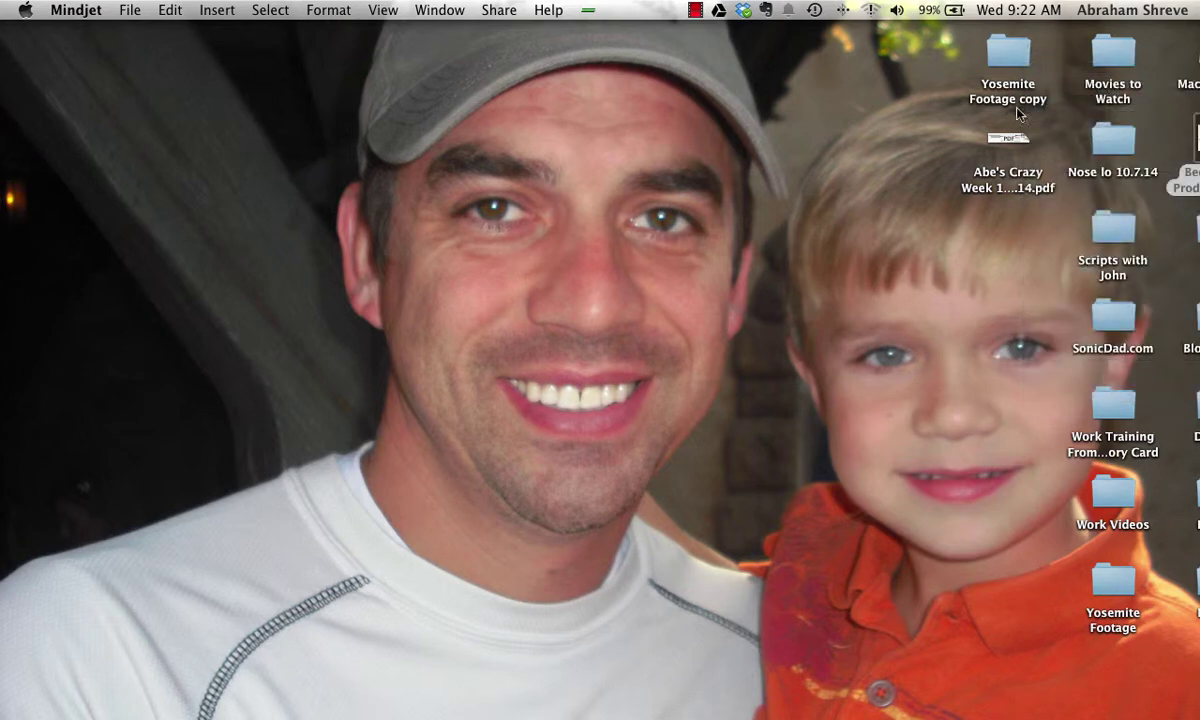
pyautogui.doubleClick(1010, 141)
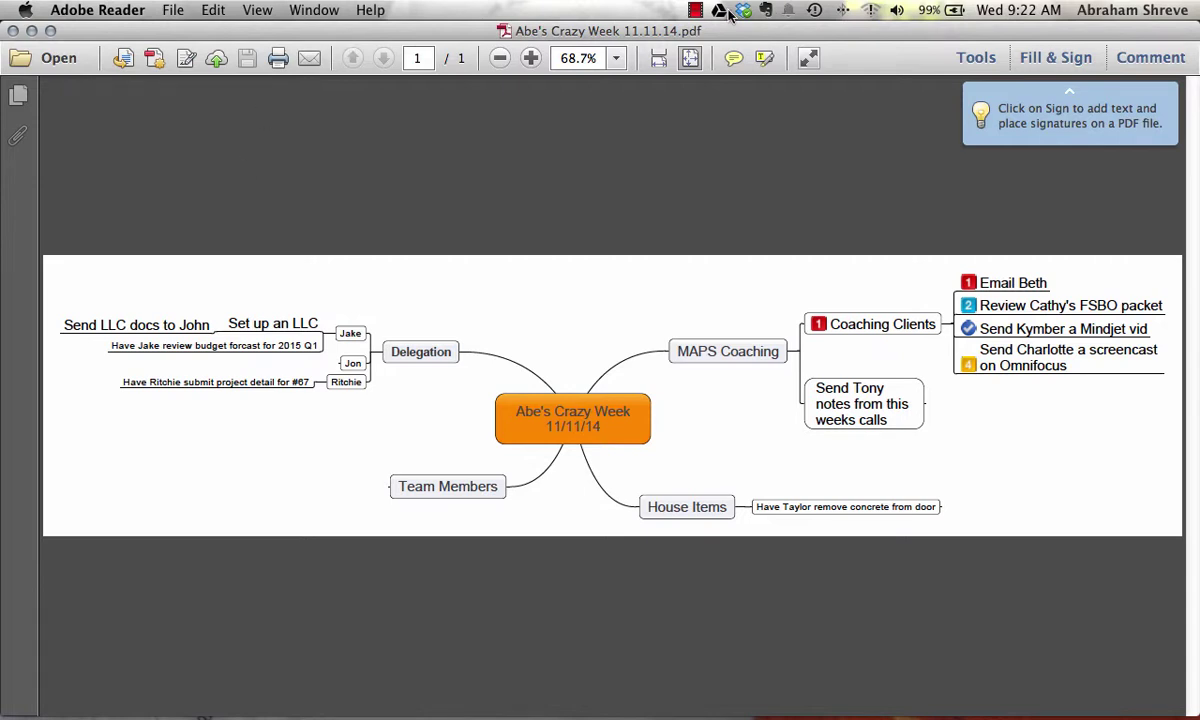
pyautogui.click(695, 10)
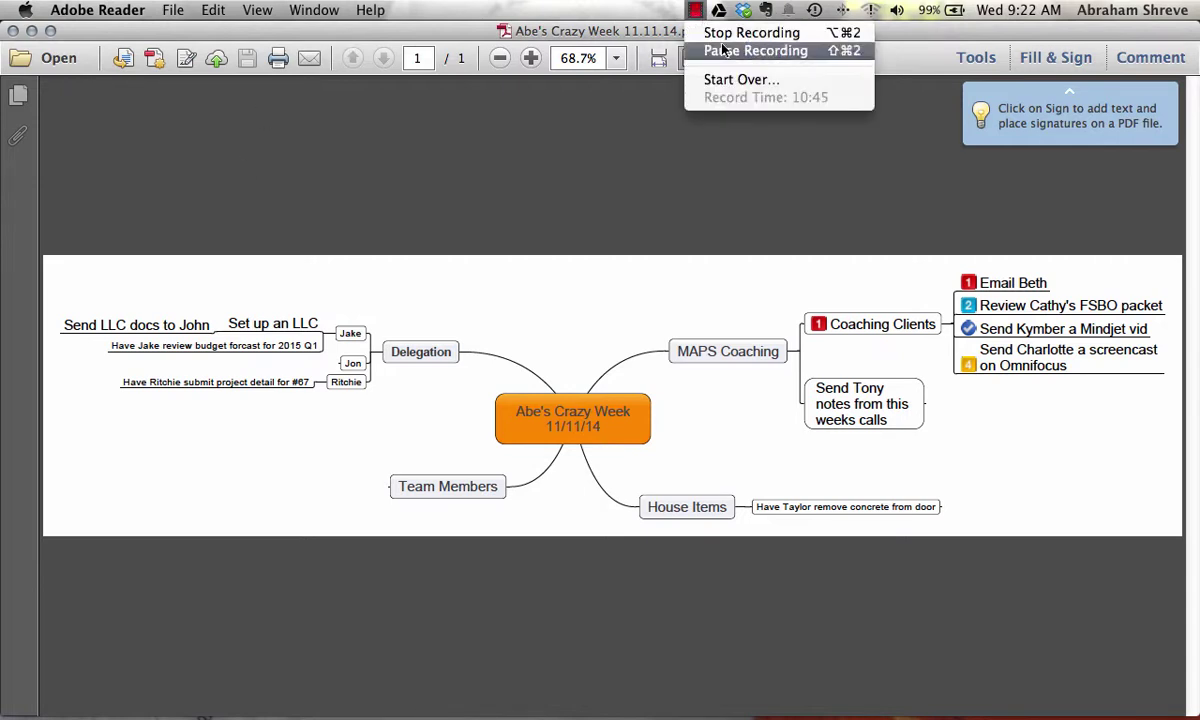